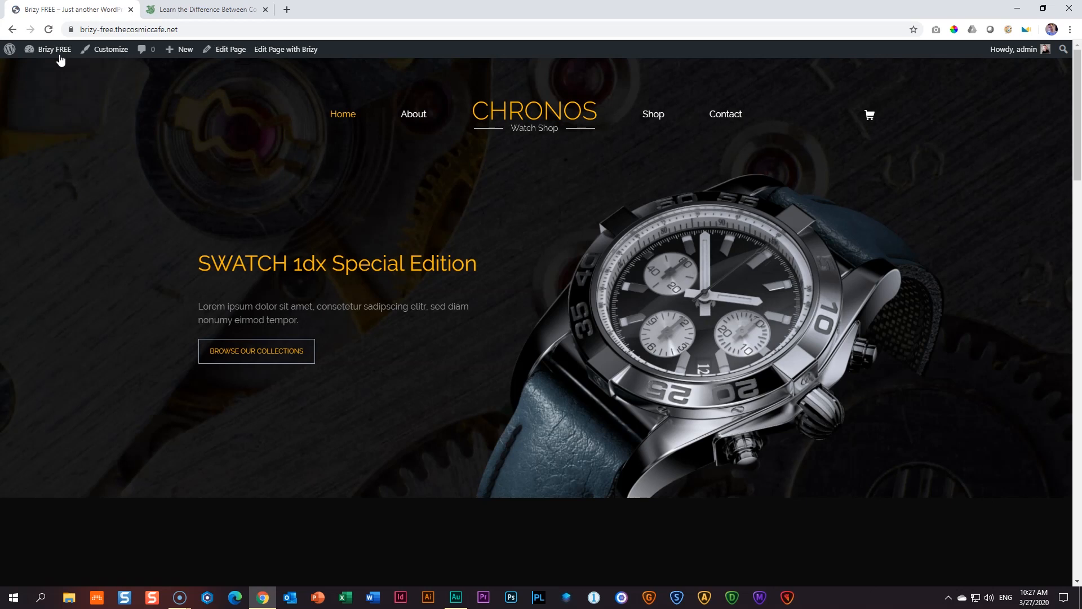
- Look through the watch shop's home page and its Shop page
scroll(211, 282, down, 15)
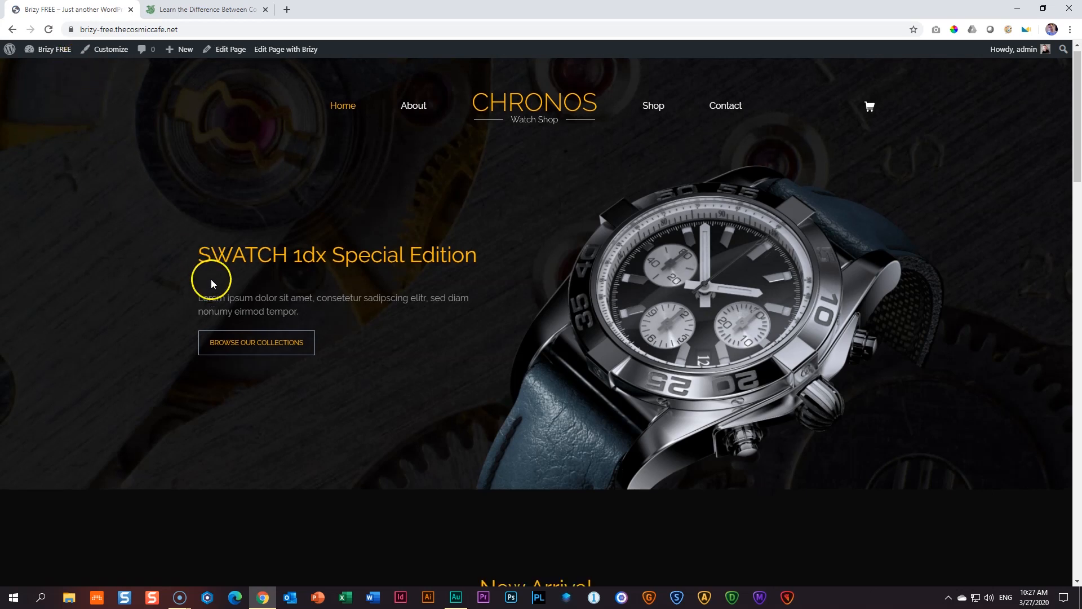
scroll(211, 279, down, 10)
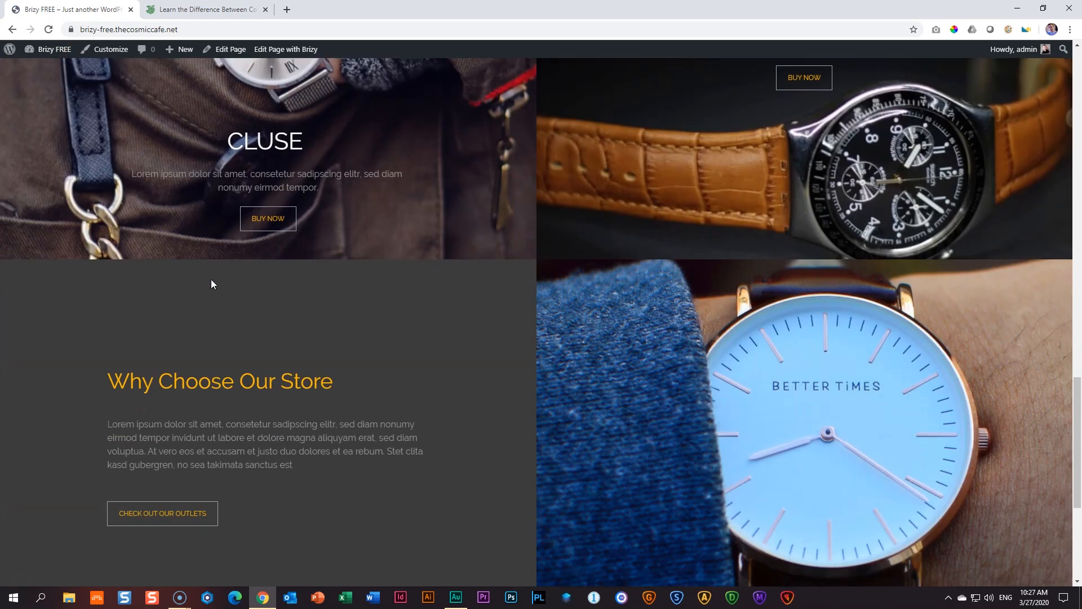
scroll(211, 281, up, 8)
scroll(212, 281, up, 12)
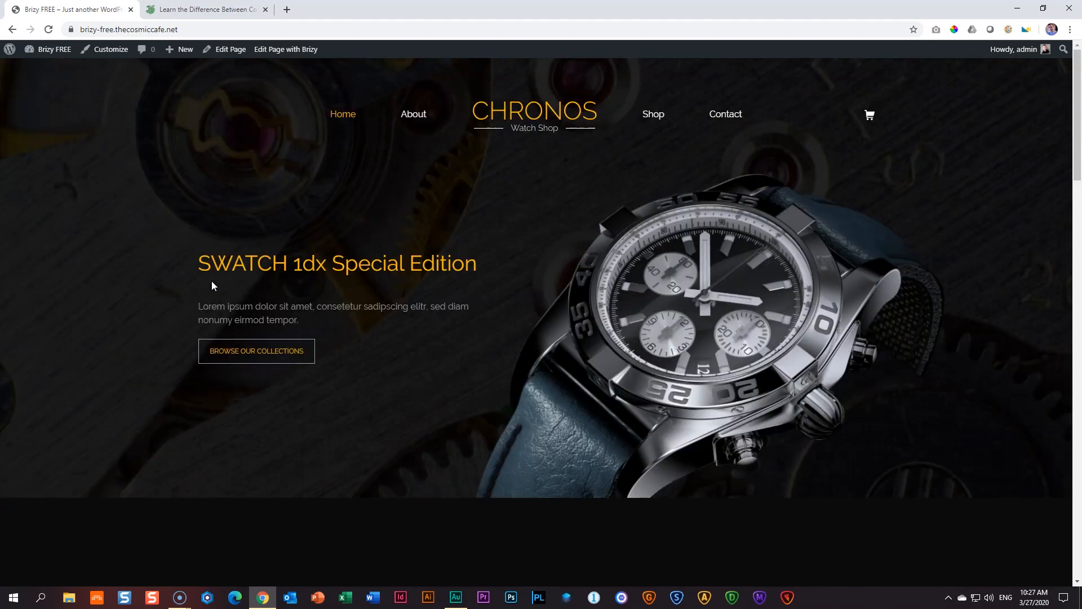
click(663, 116)
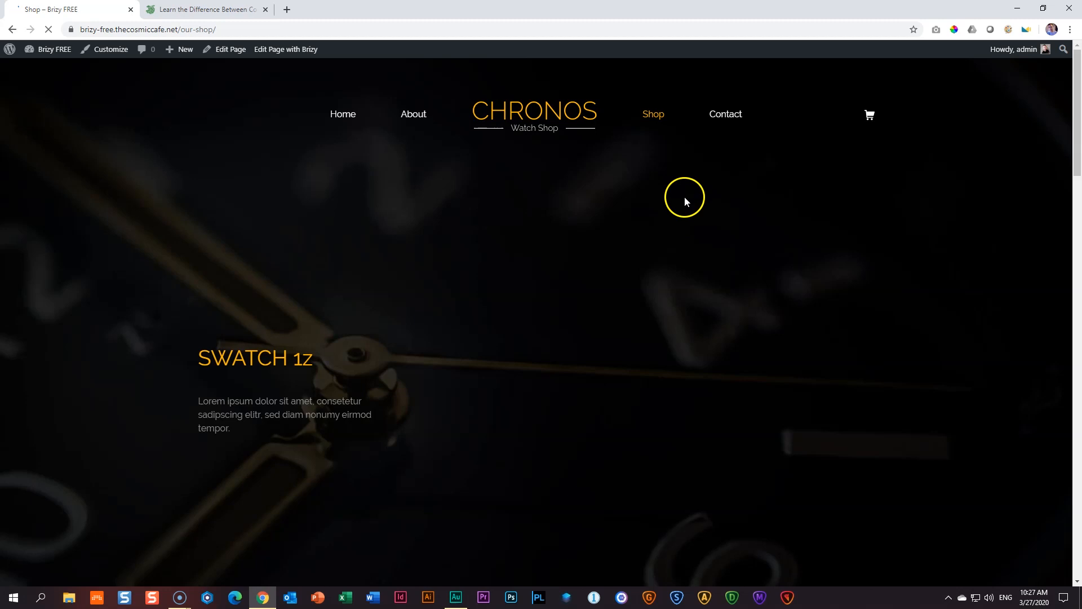
scroll(692, 231, down, 18)
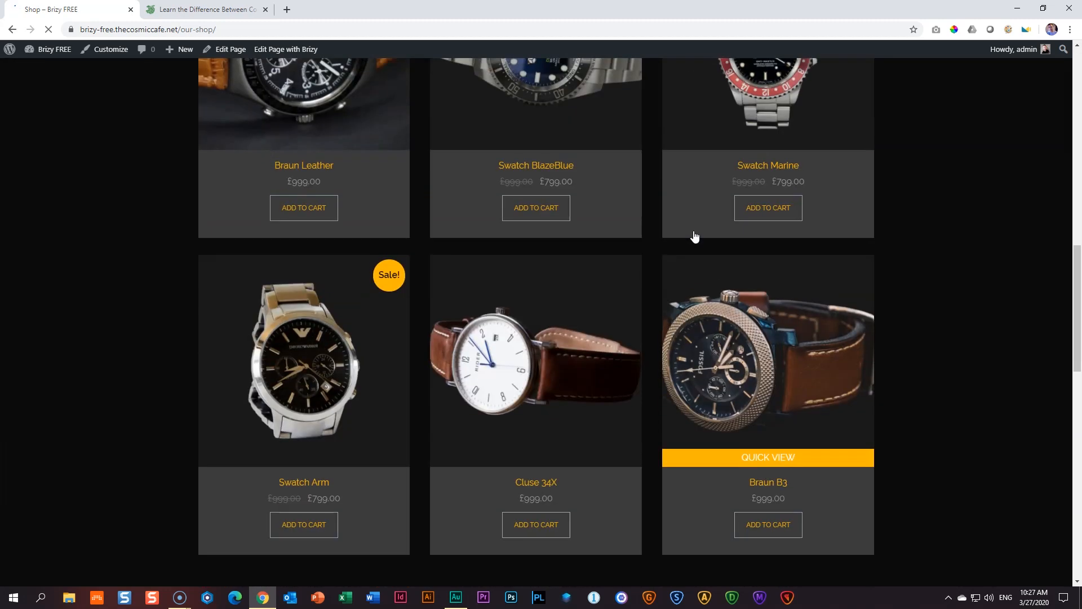
scroll(693, 231, down, 10)
- Go to the site's admin dashboard and open the Brizy settings
mouse_move(57, 56)
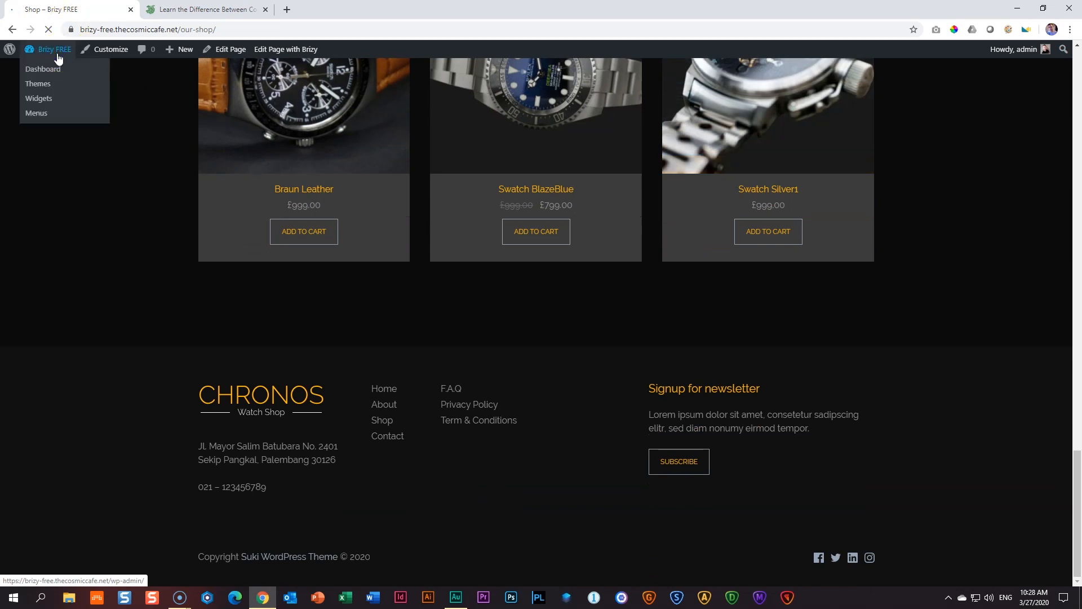
click(57, 53)
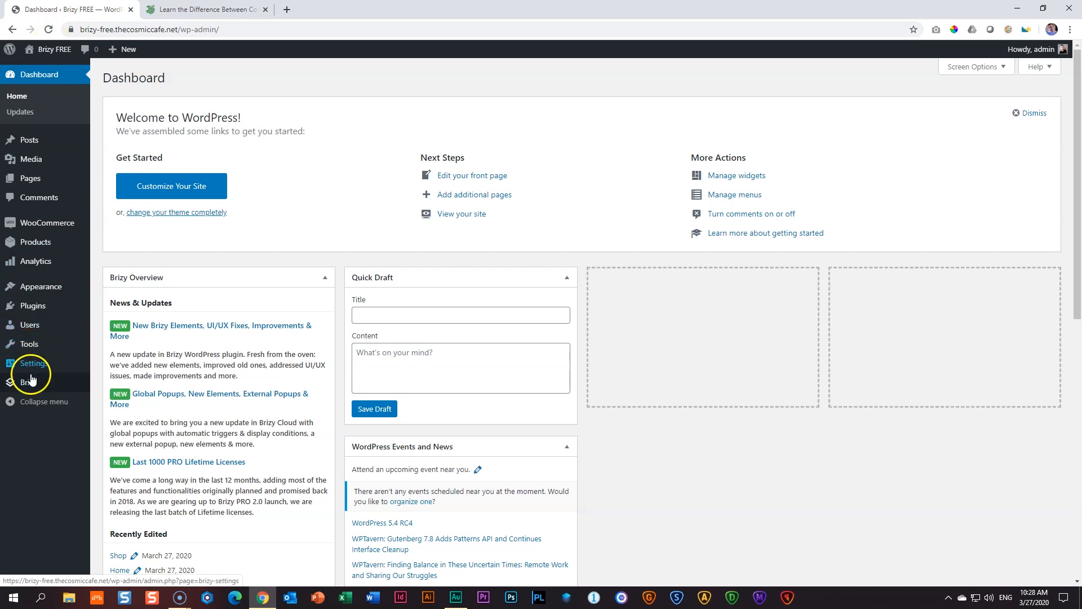
mouse_move(21, 384)
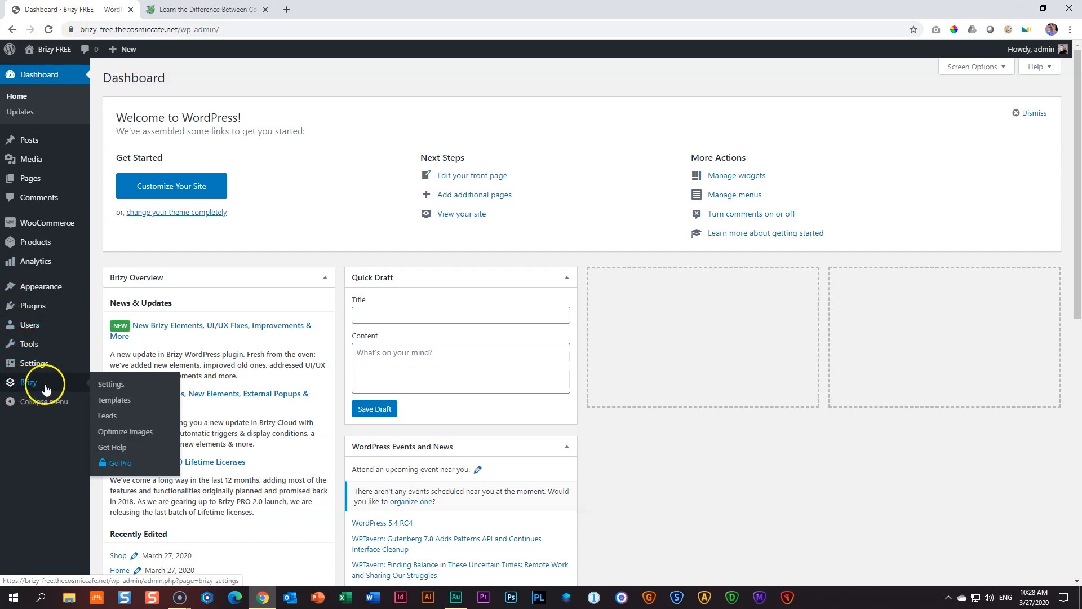
click(129, 384)
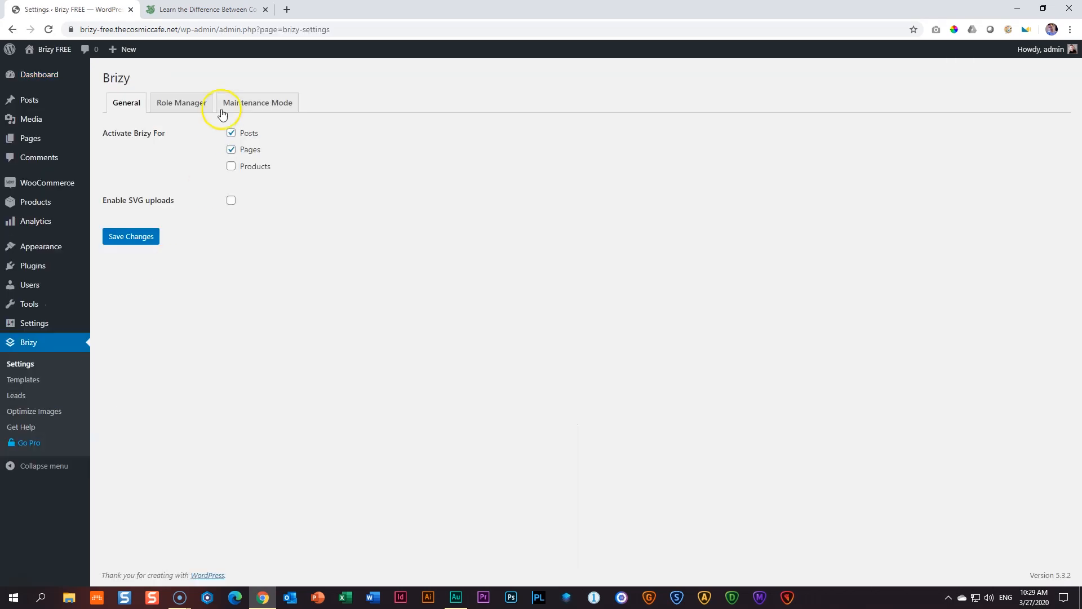
- Review Brizy's Role Manager and General settings, ending on the Maintenance Mode settings
click(193, 105)
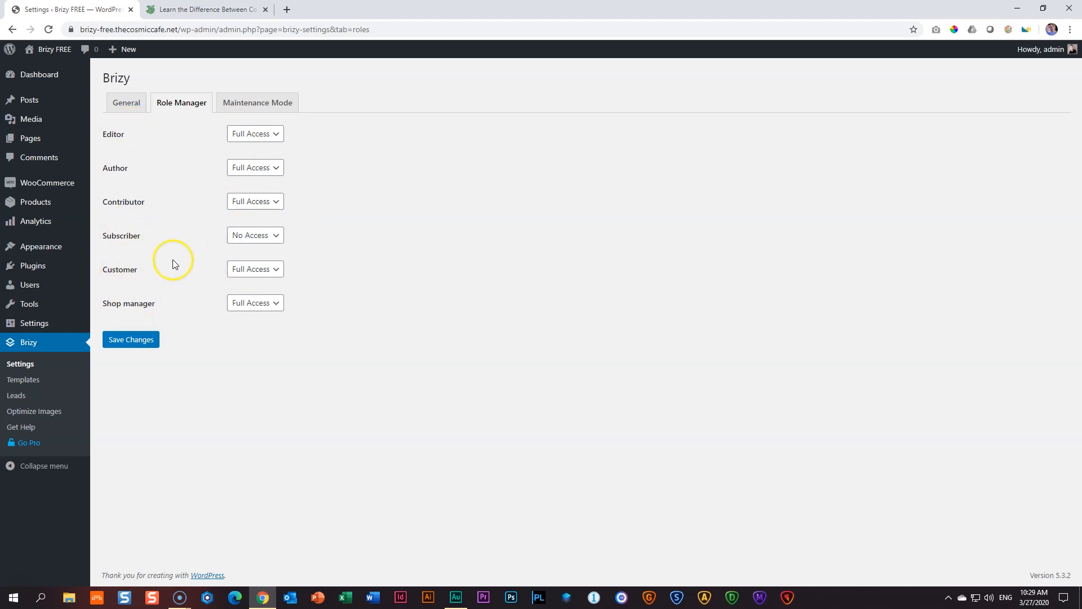
click(126, 106)
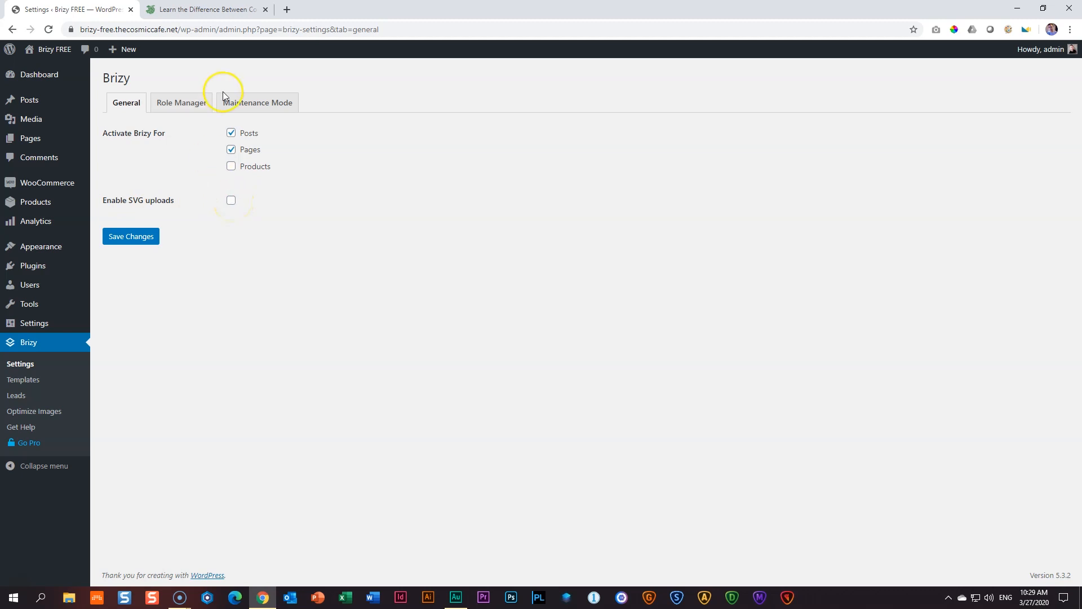
click(261, 108)
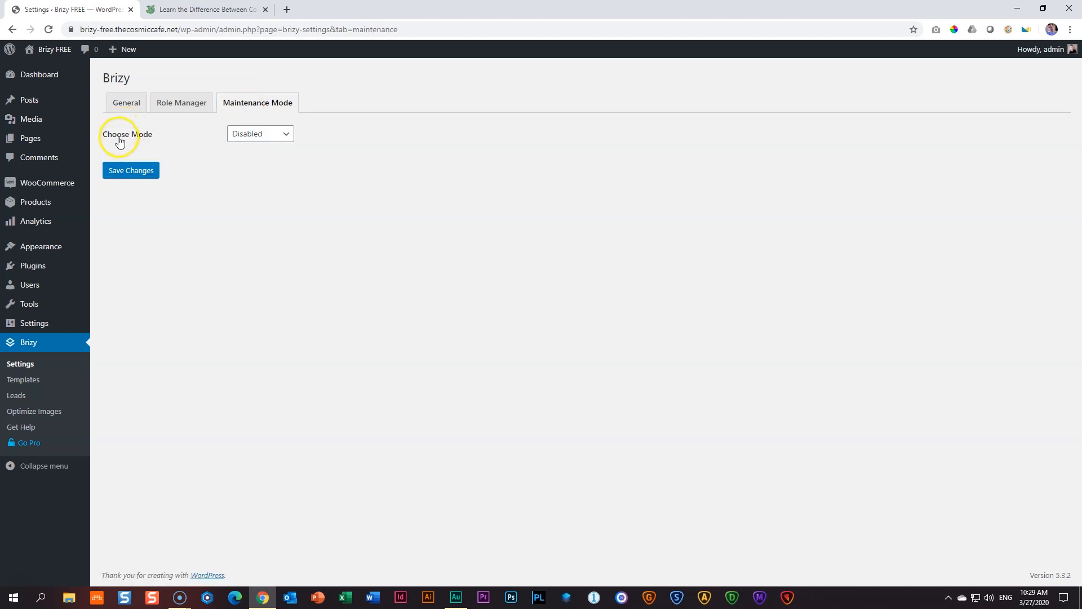
- Inspect the modes offered for the site's maintenance setting without changing it
click(252, 138)
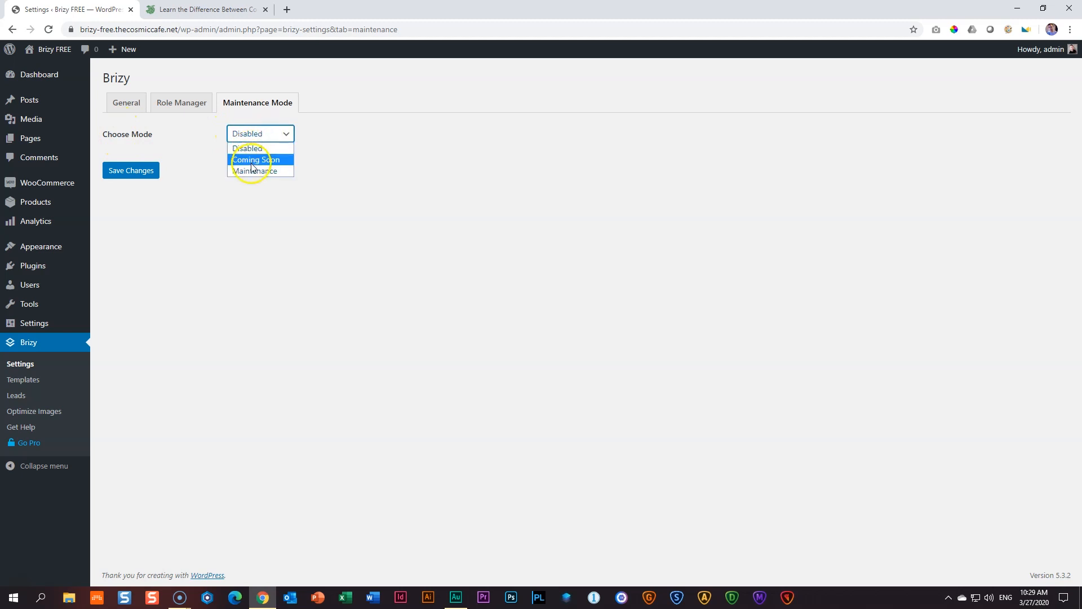
click(254, 133)
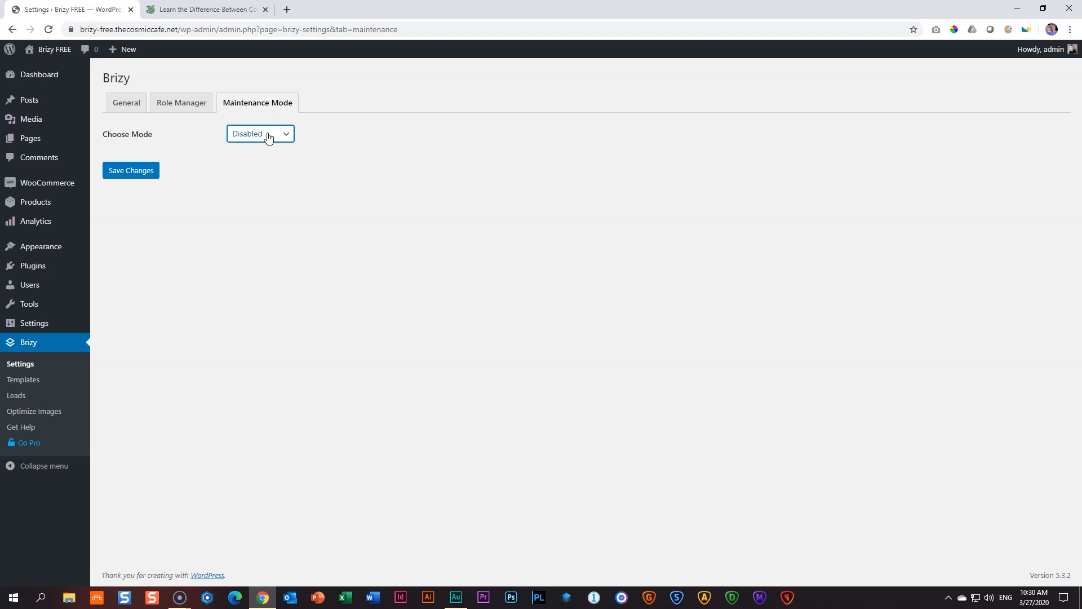
click(268, 137)
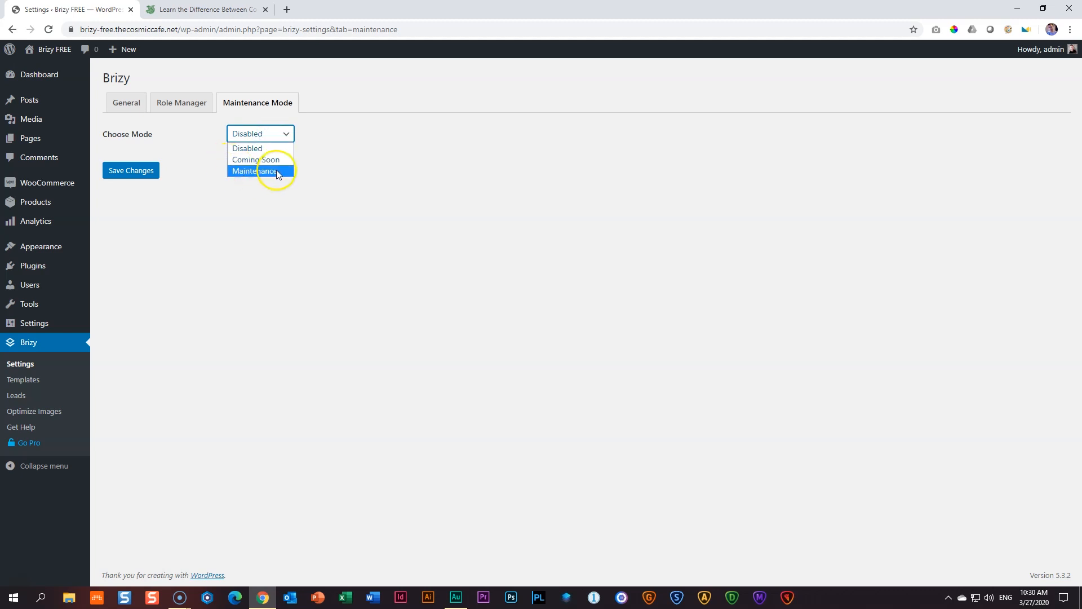
click(316, 131)
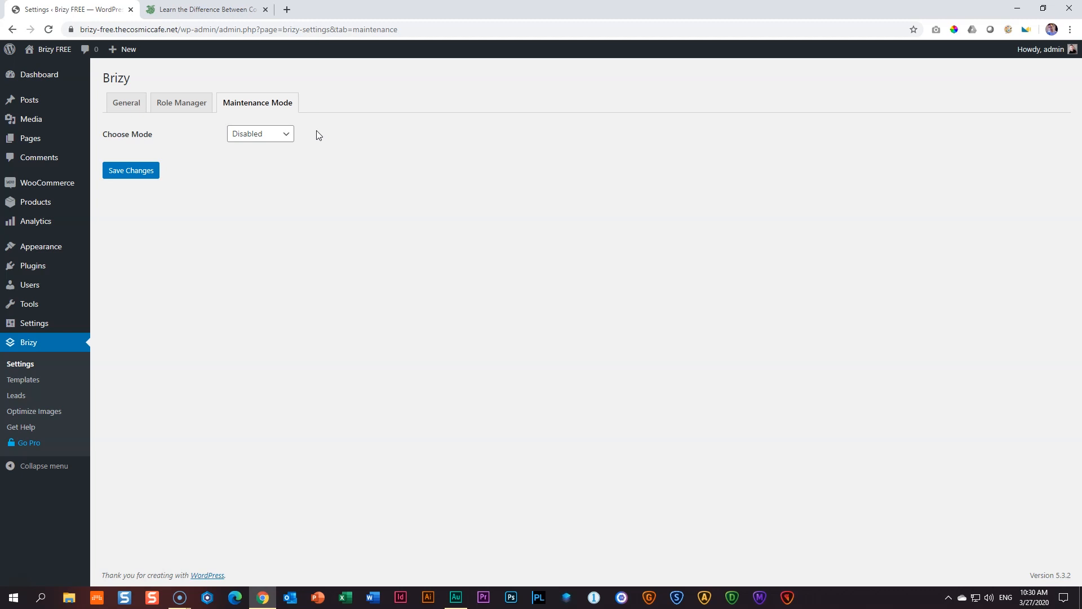
- Check the opening of the SeedProd article on Coming Soon versus Maintenance Mode and return to the Brizy settings
click(204, 10)
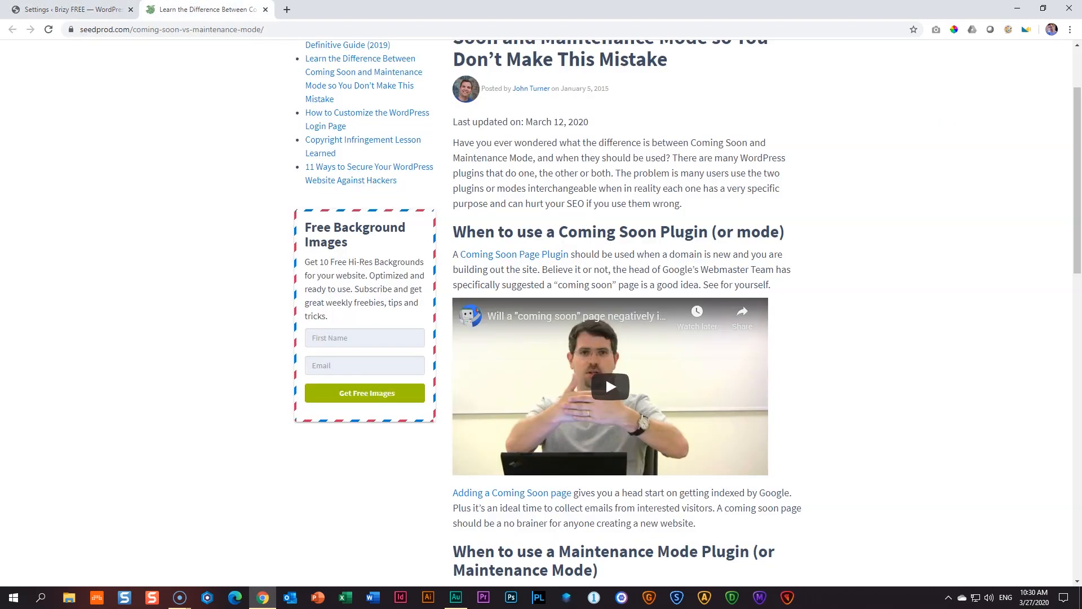
scroll(166, 101, up, 2)
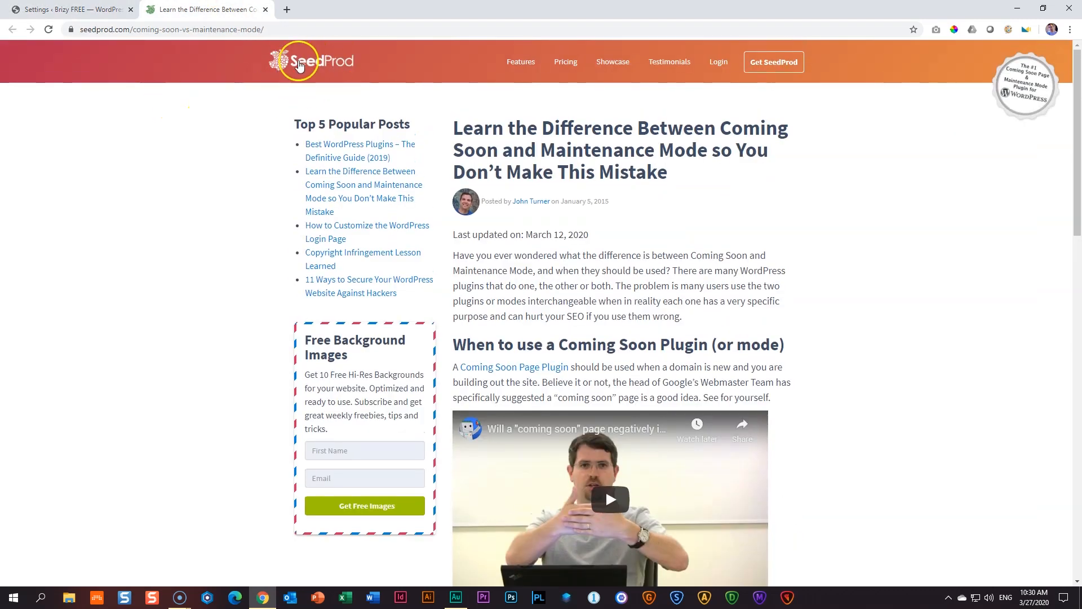
click(117, 11)
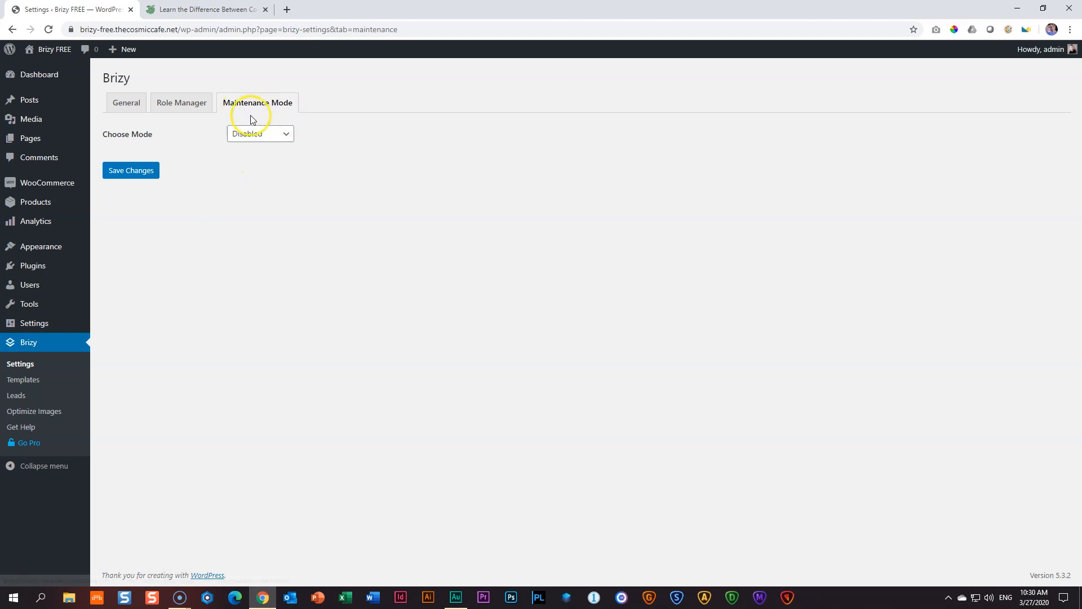
- Try the Coming Soon and Maintenance modes to compare their settings, ending on Coming Soon
click(274, 139)
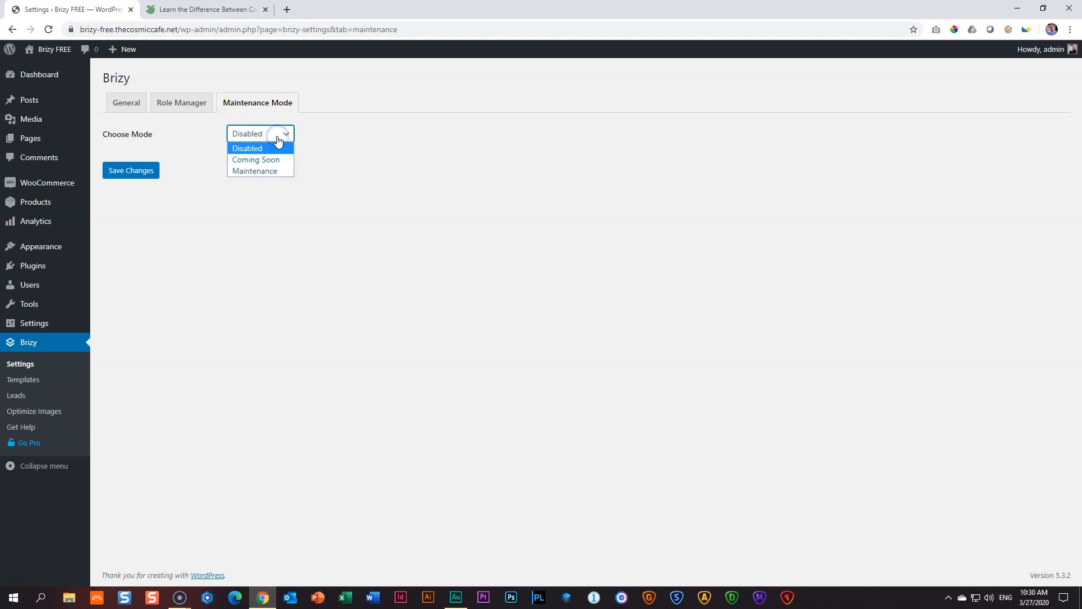
click(261, 160)
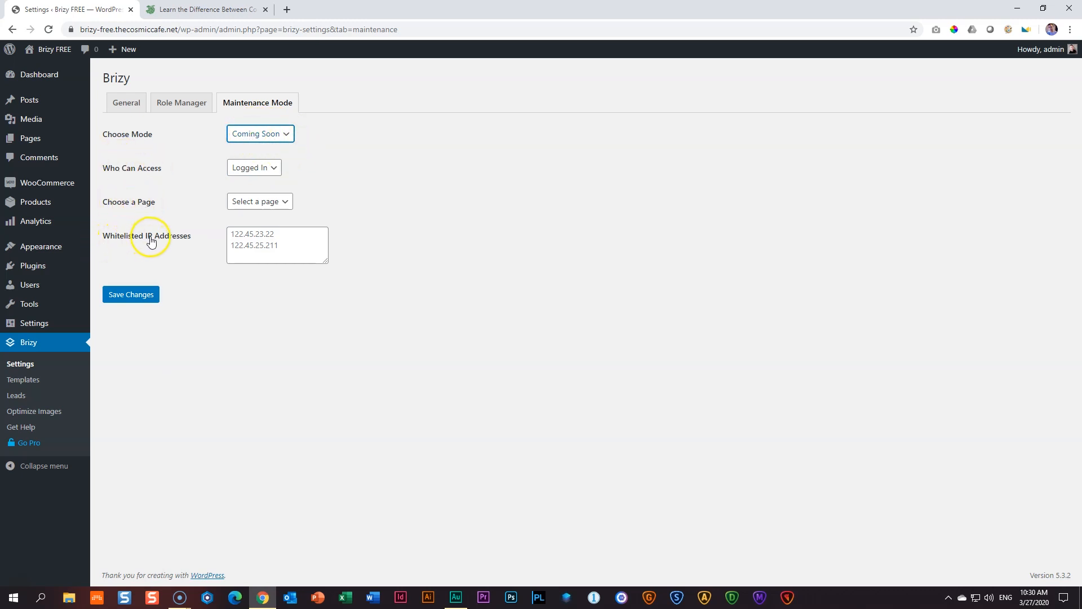
click(270, 133)
click(256, 170)
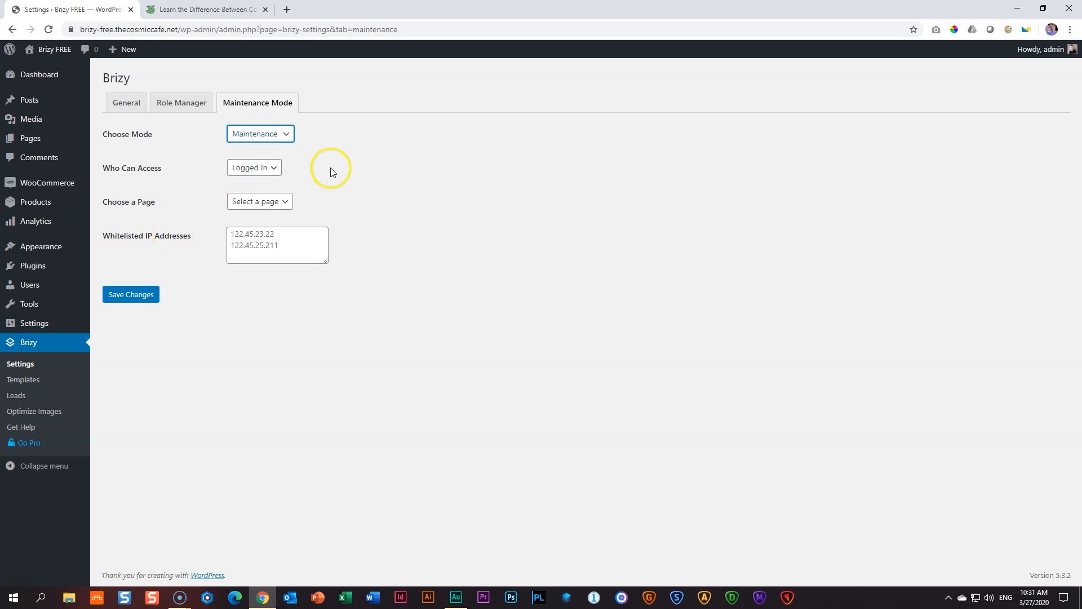
click(285, 133)
click(275, 159)
- Read the SeedProd sections on when to use Coming Soon and Maintenance Mode, and return to the Brizy settings
click(222, 10)
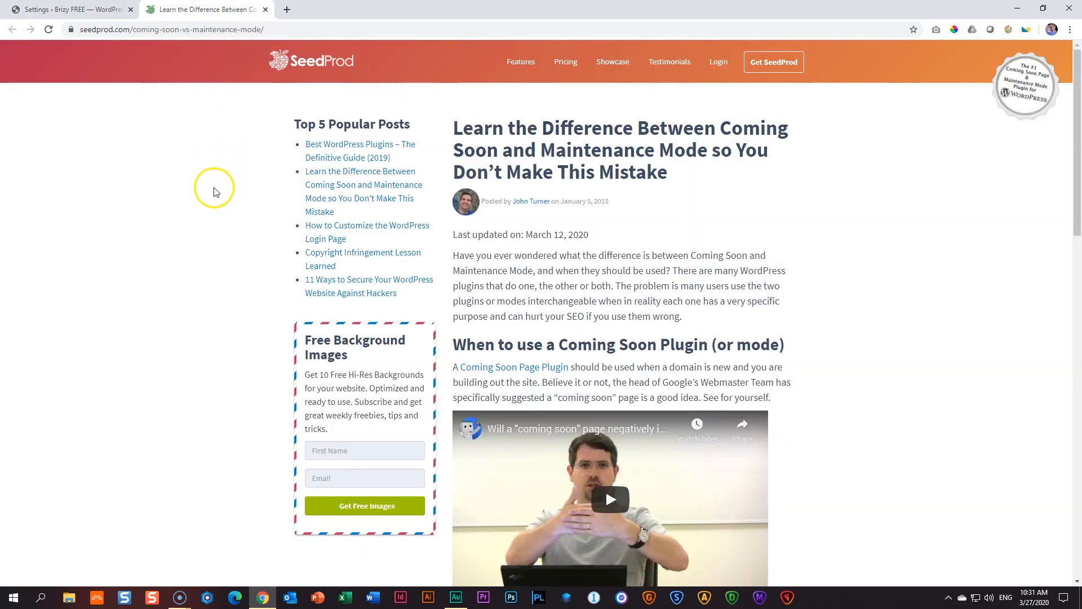
scroll(214, 192, down, 3)
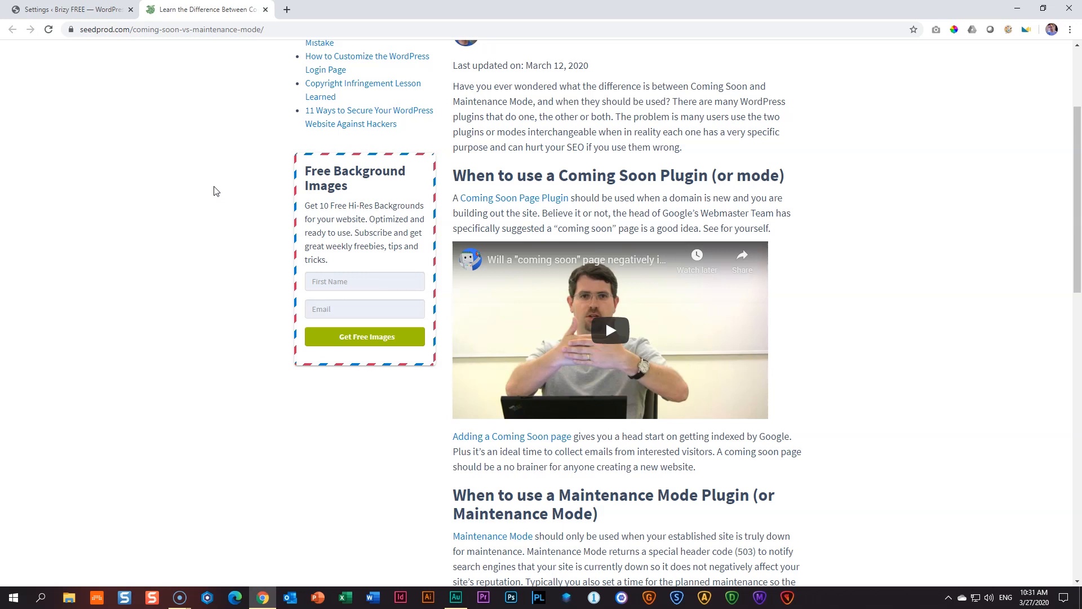
scroll(215, 189, down, 4)
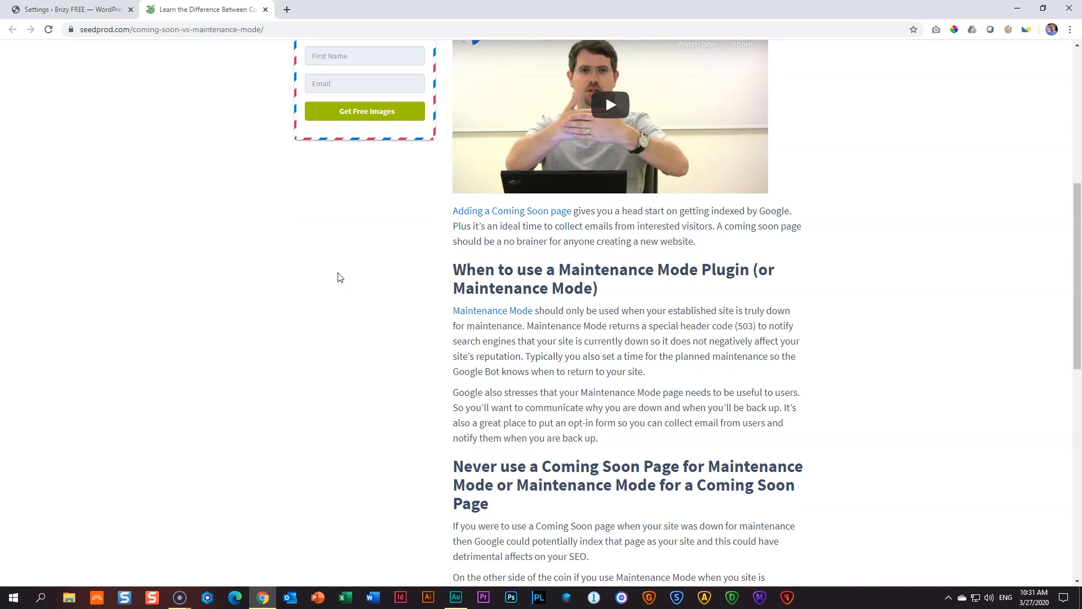
click(373, 283)
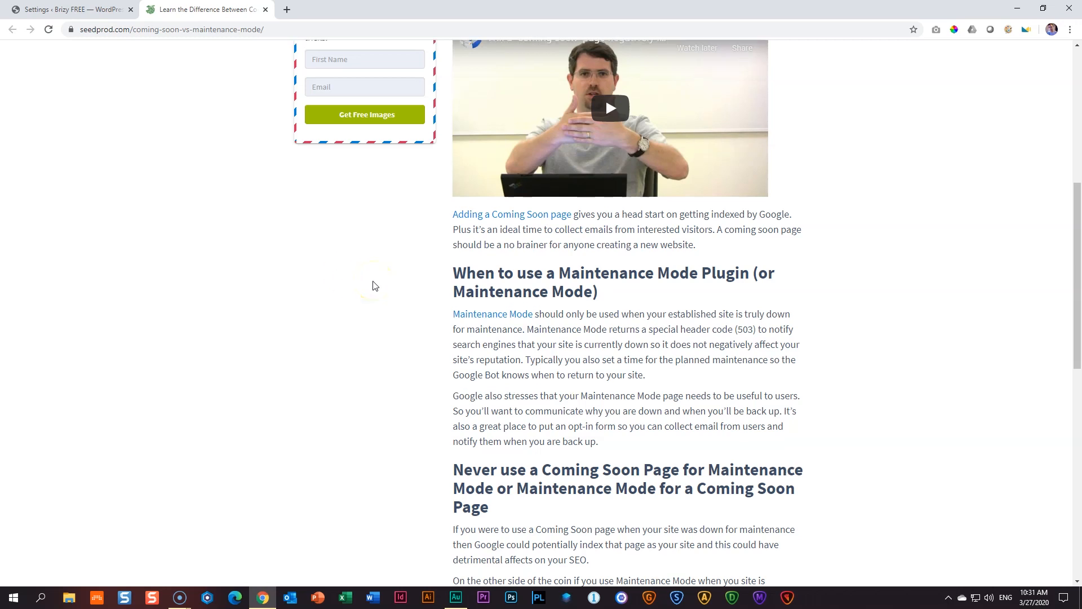
scroll(373, 284, up, 3)
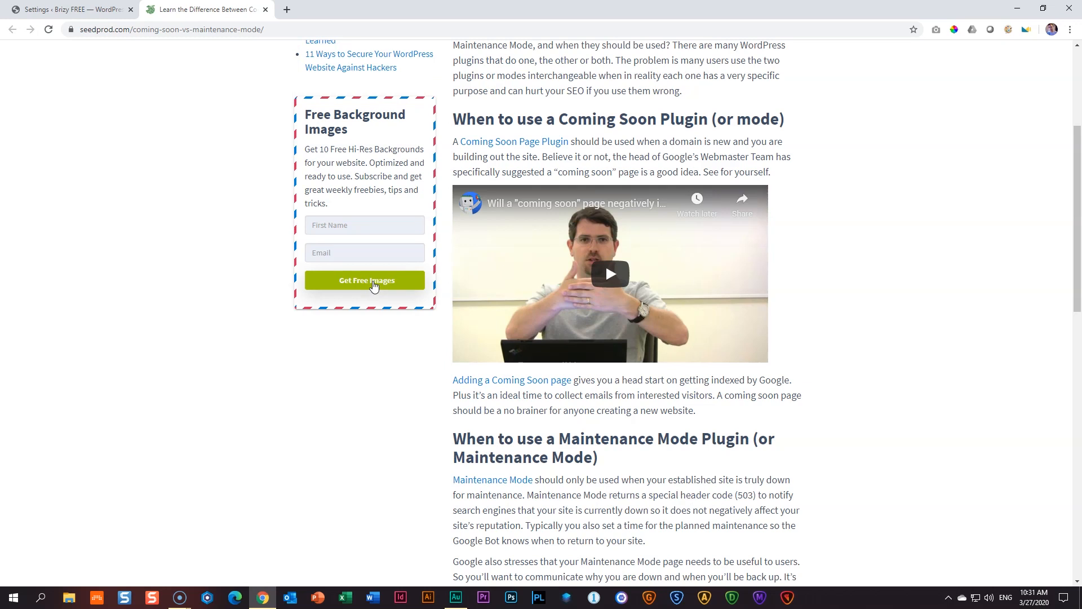
click(71, 10)
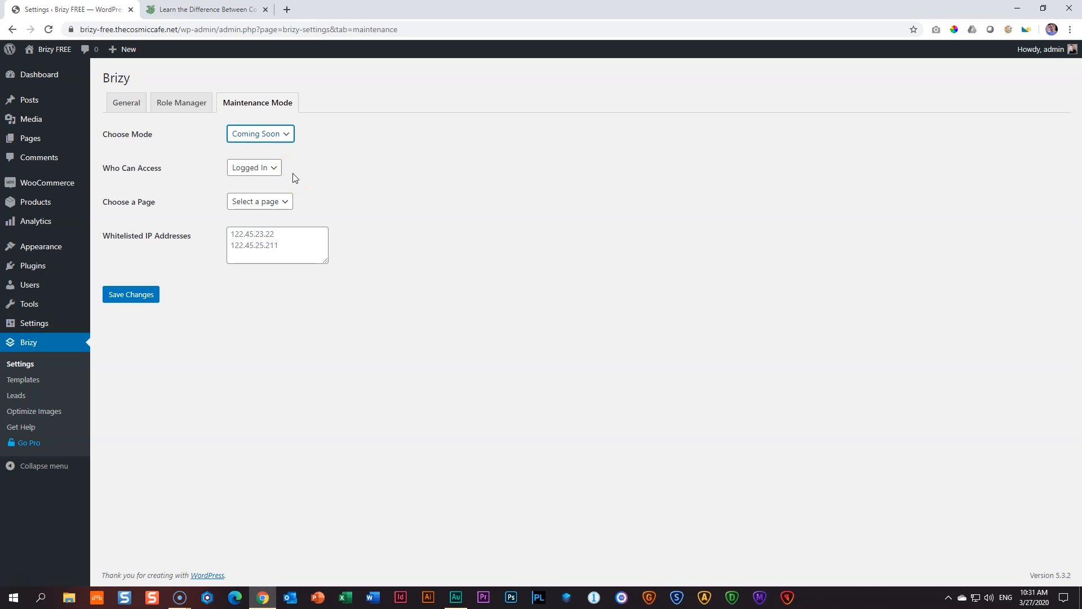
- Set Brizy's site mode to Maintenance and save the settings
click(287, 134)
click(265, 171)
click(143, 297)
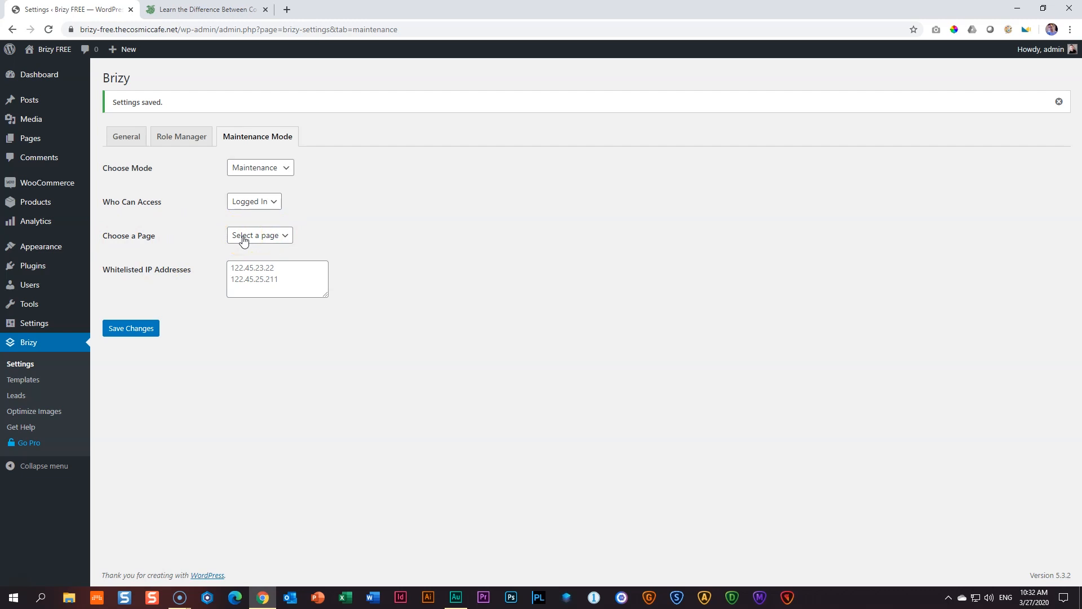
- Create and publish a new page titled "Maintenance April 2020" and open it in the Brizy editor
mouse_move(33, 141)
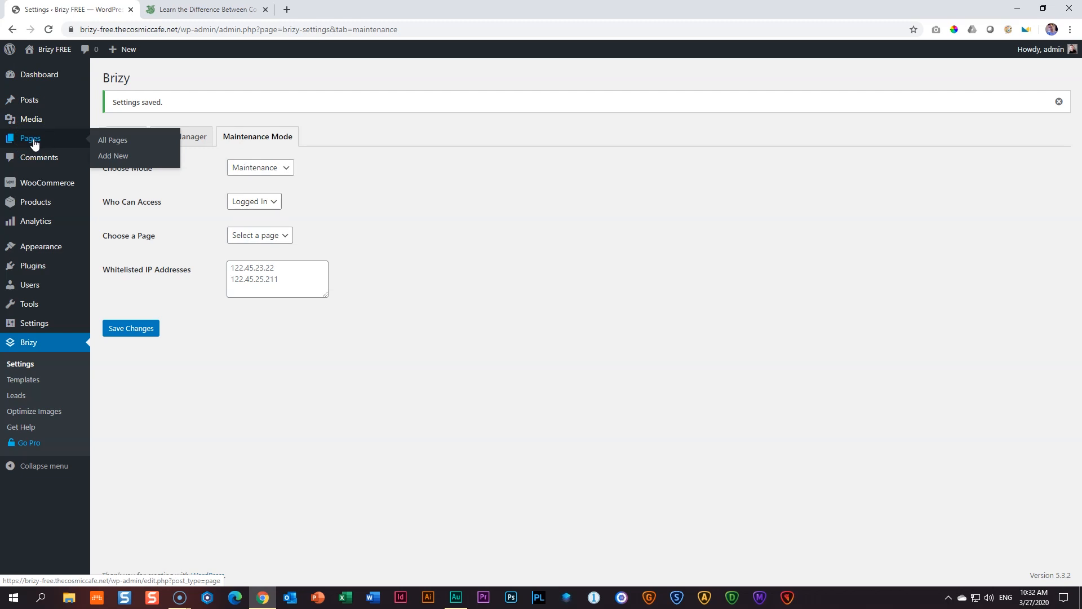
click(112, 157)
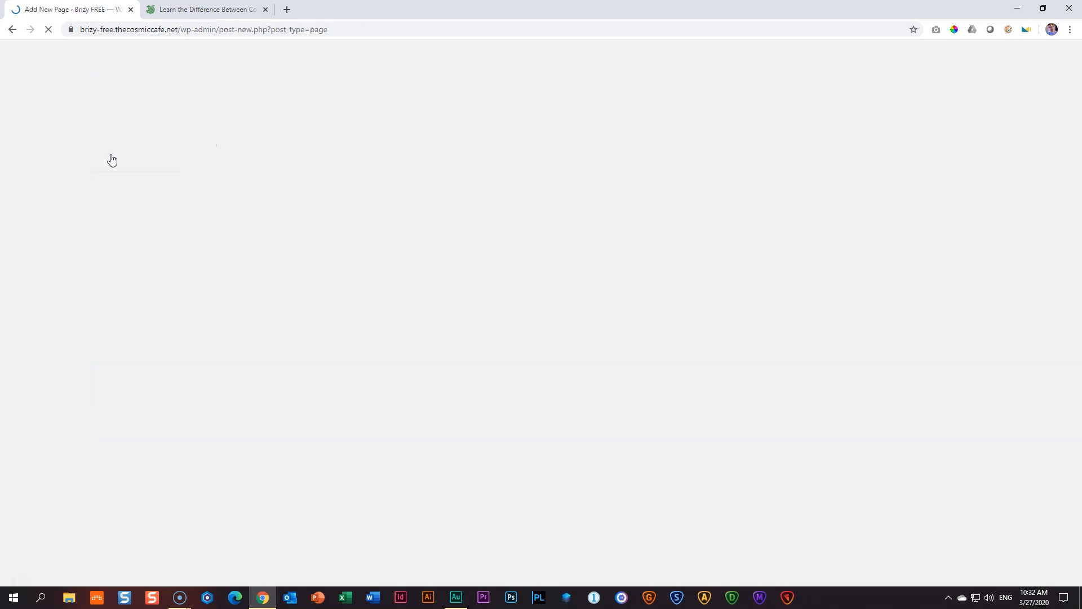
text(Mai)
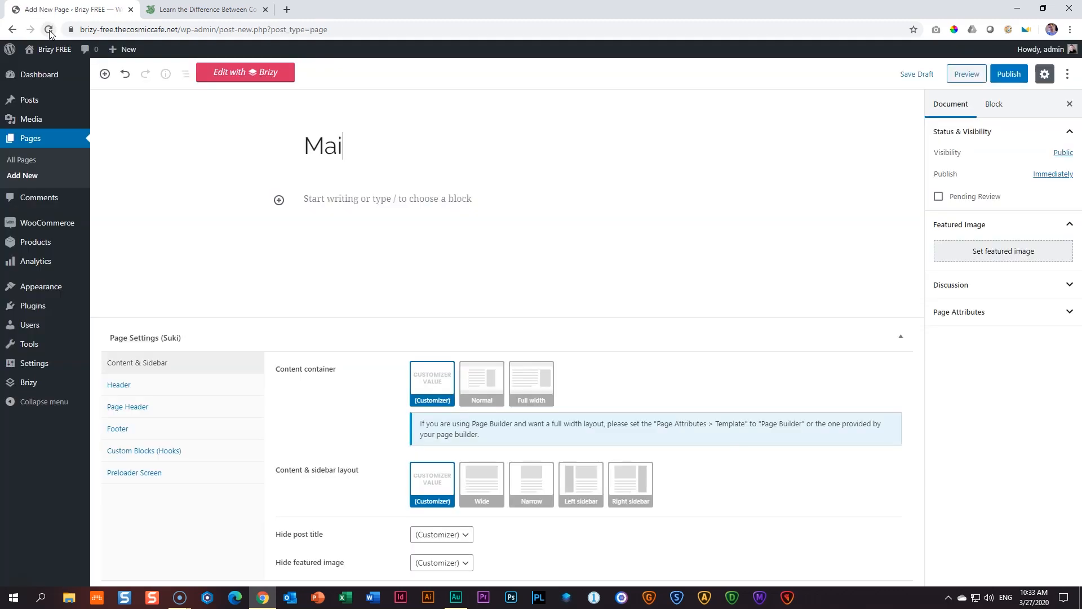
text(ntenance April 2020)
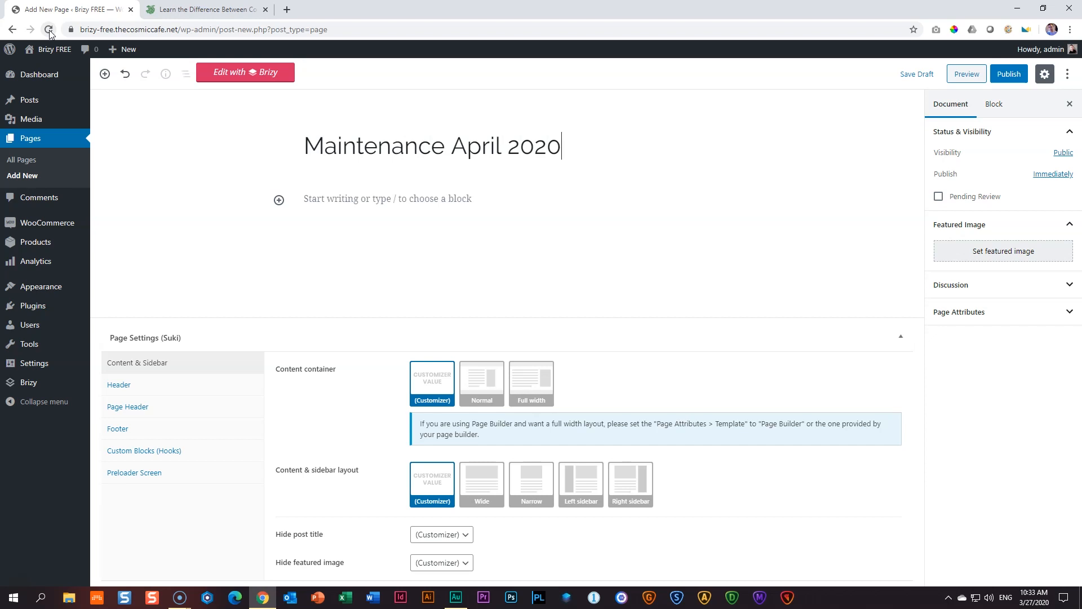
click(1014, 81)
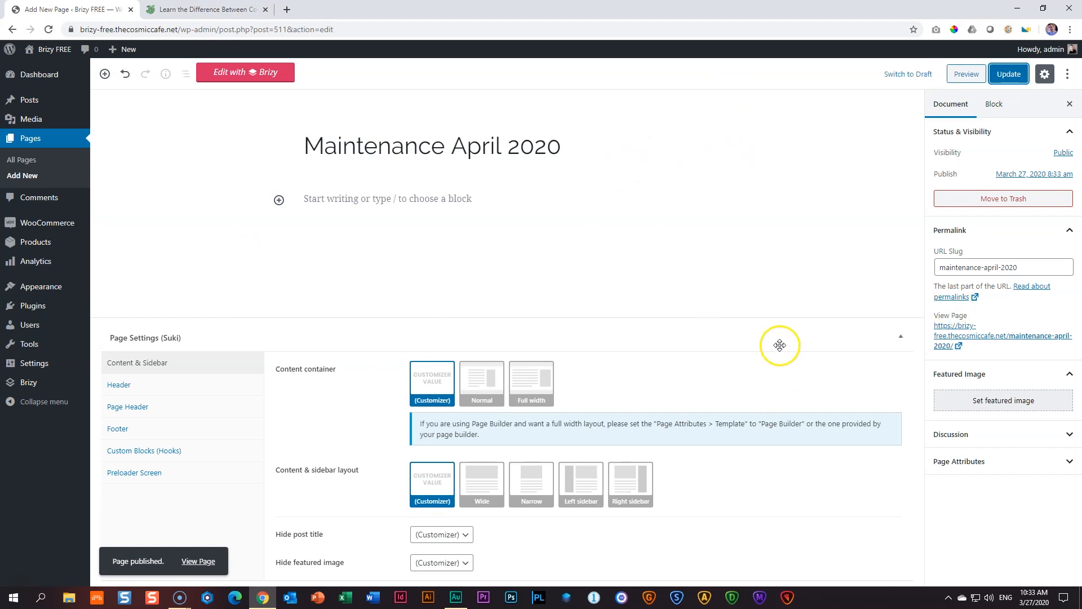
click(264, 75)
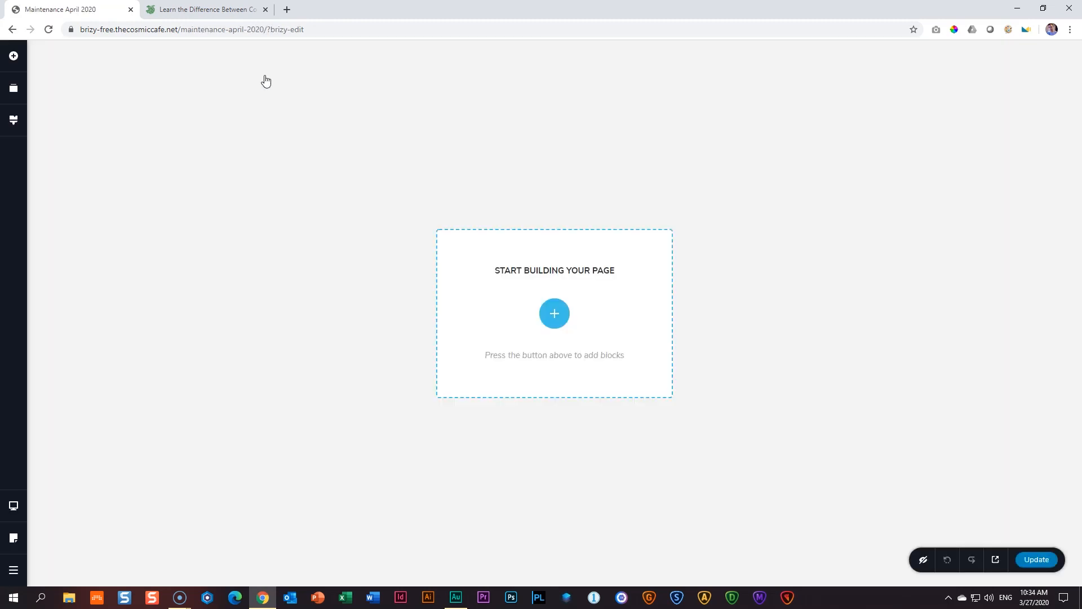
- Add a blank block to the empty page and set its height to Full Height
click(558, 314)
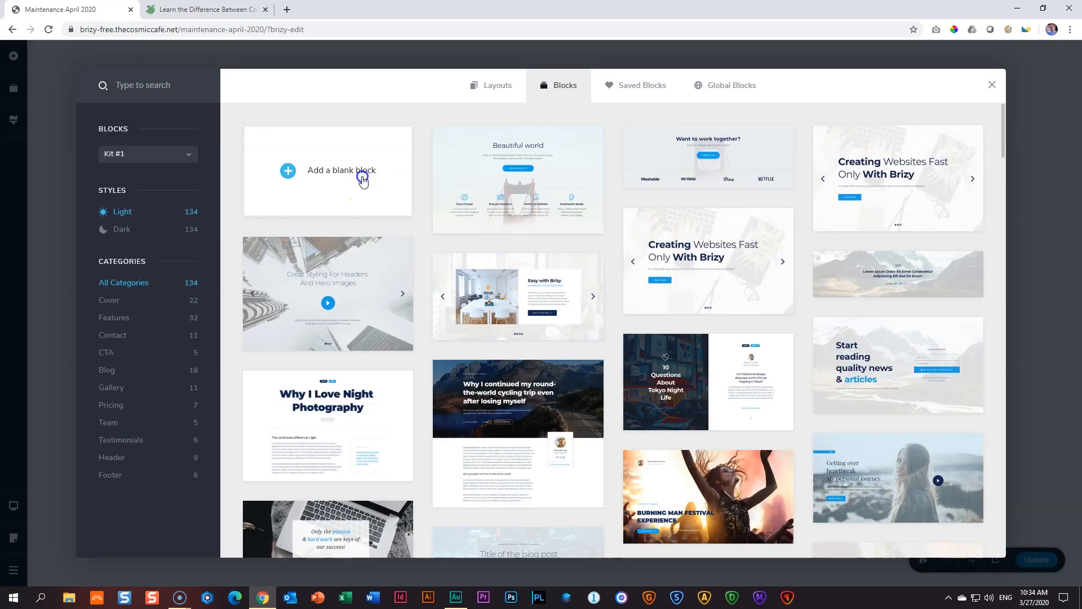
click(360, 174)
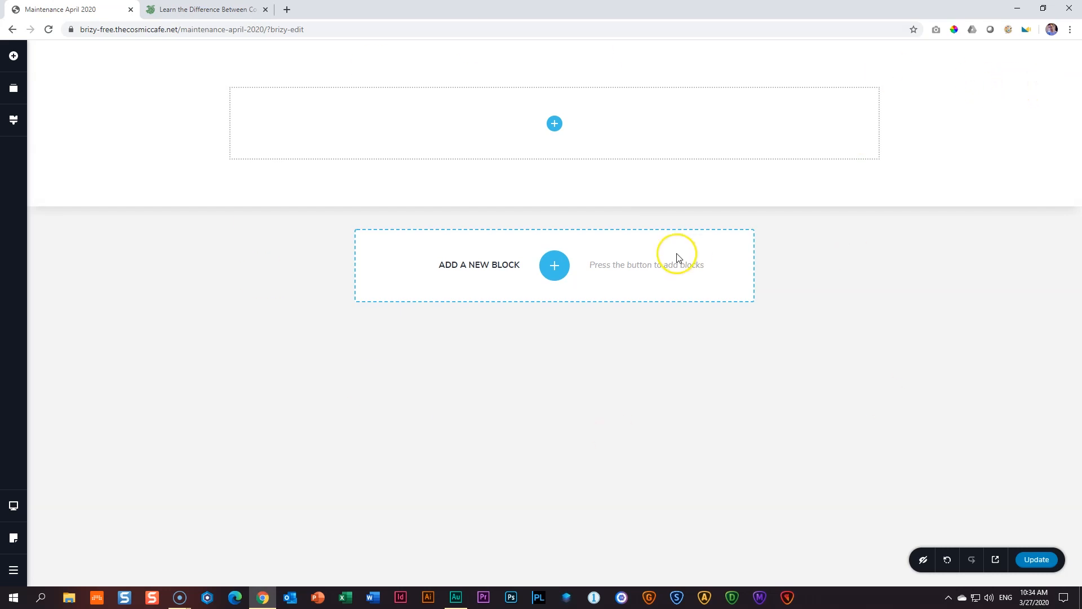
click(1049, 76)
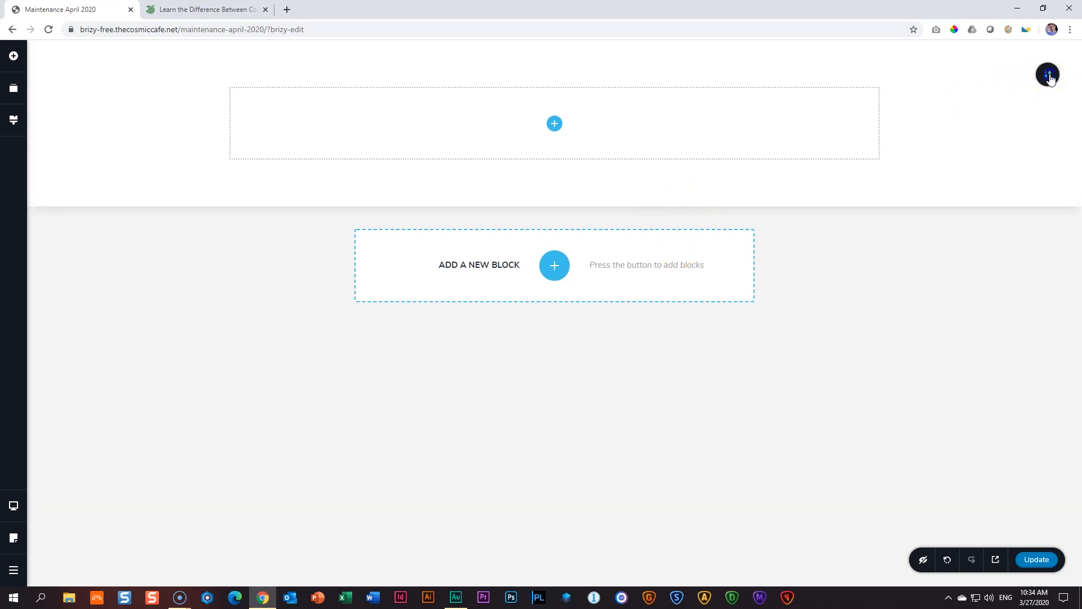
click(997, 76)
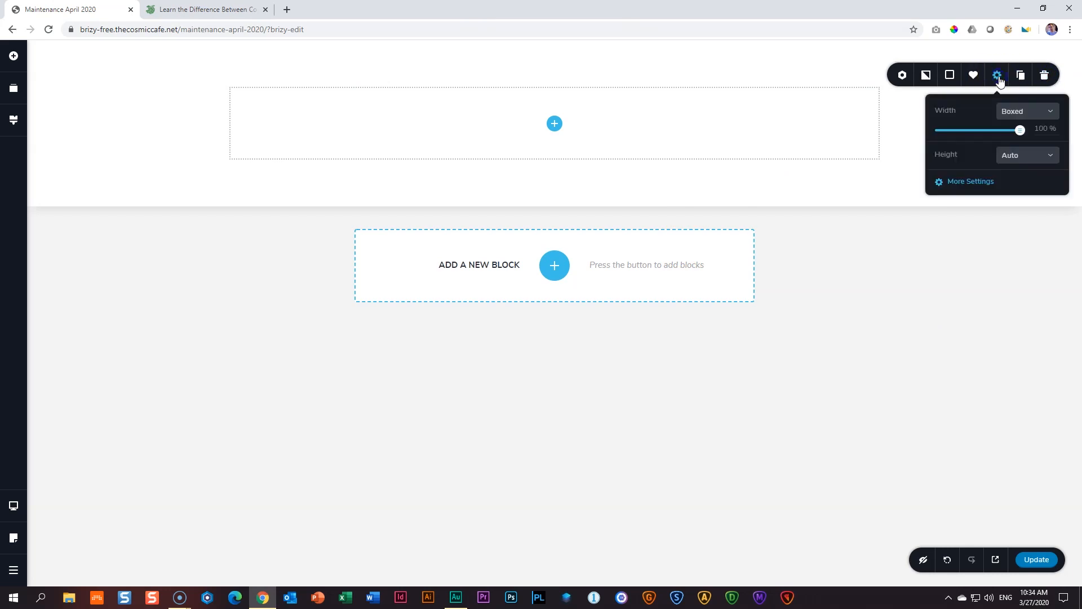
click(1016, 159)
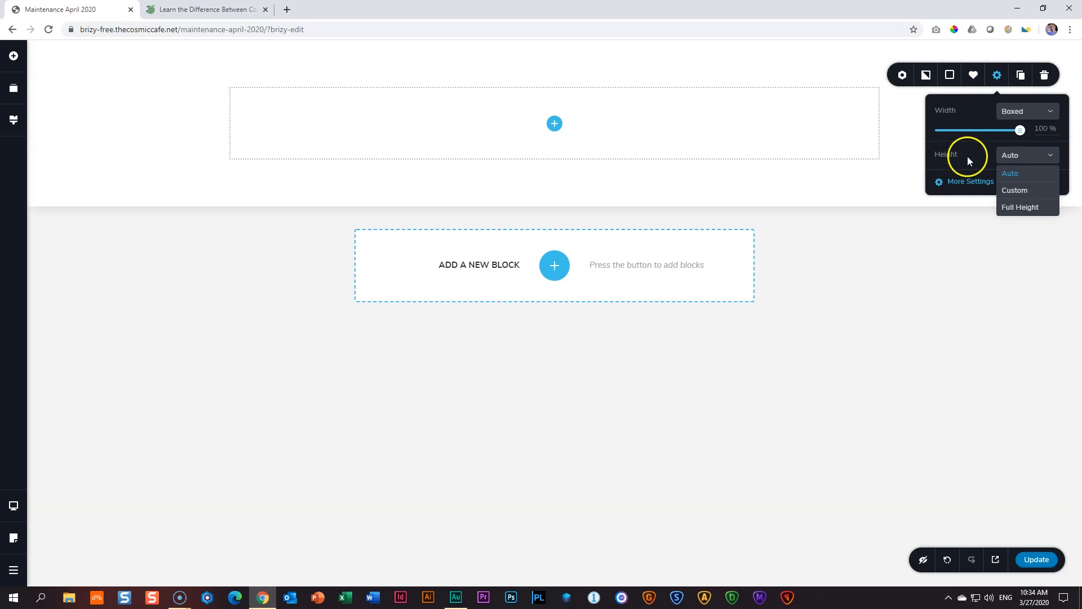
click(1016, 209)
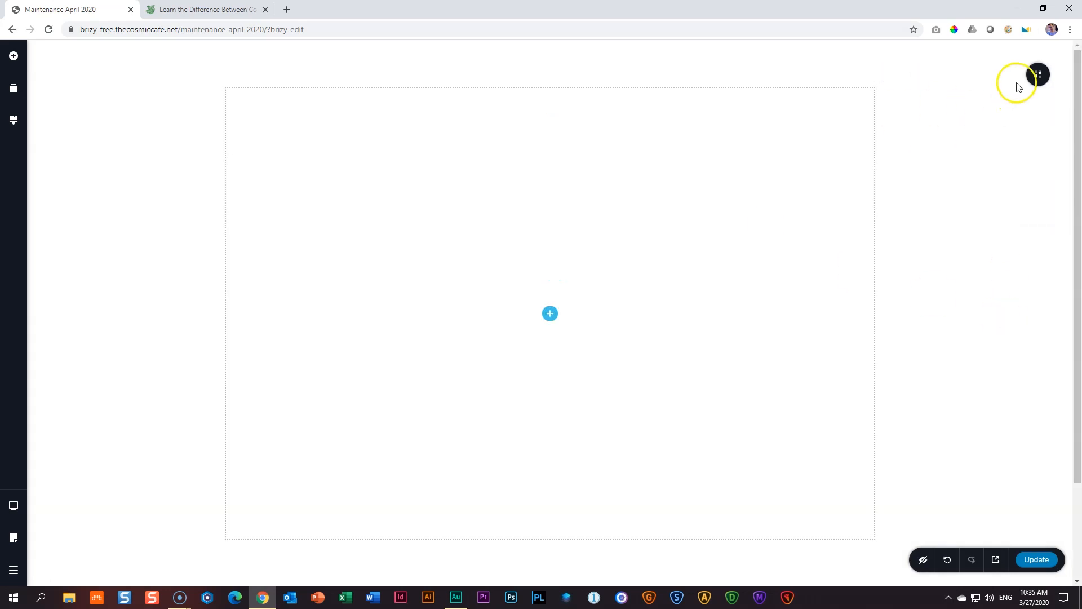
- Set the block's background image to shop-hero-bg.jpg from the media library
mouse_move(1042, 82)
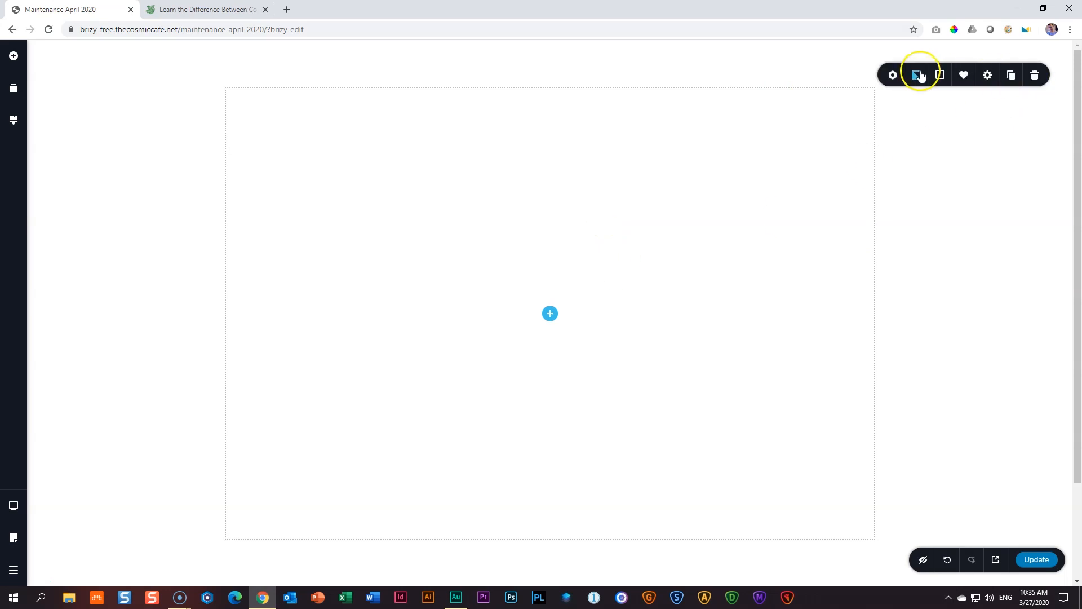
click(917, 76)
click(927, 160)
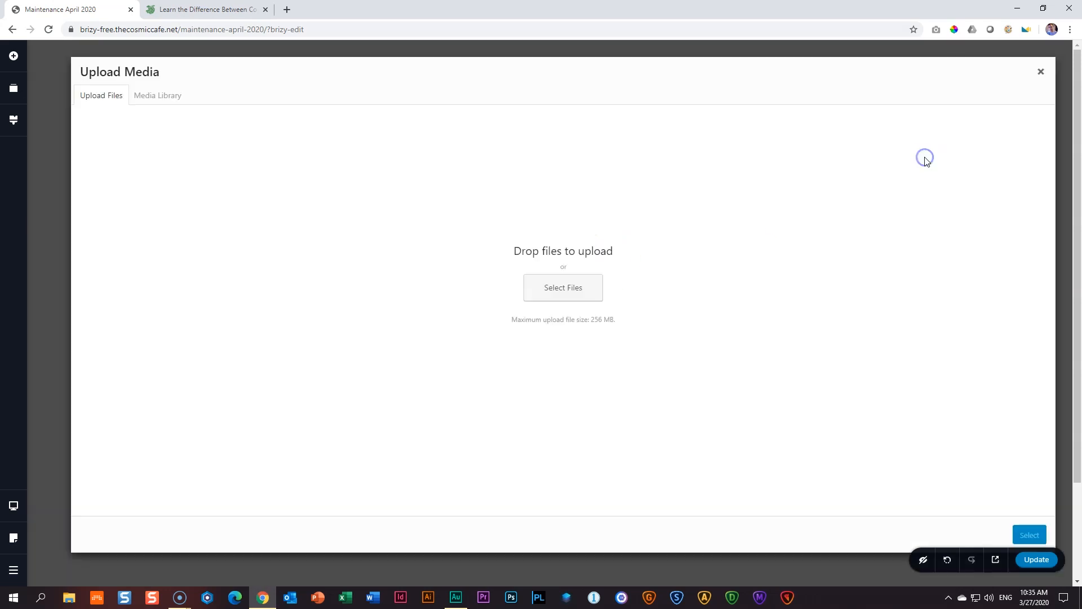
click(148, 99)
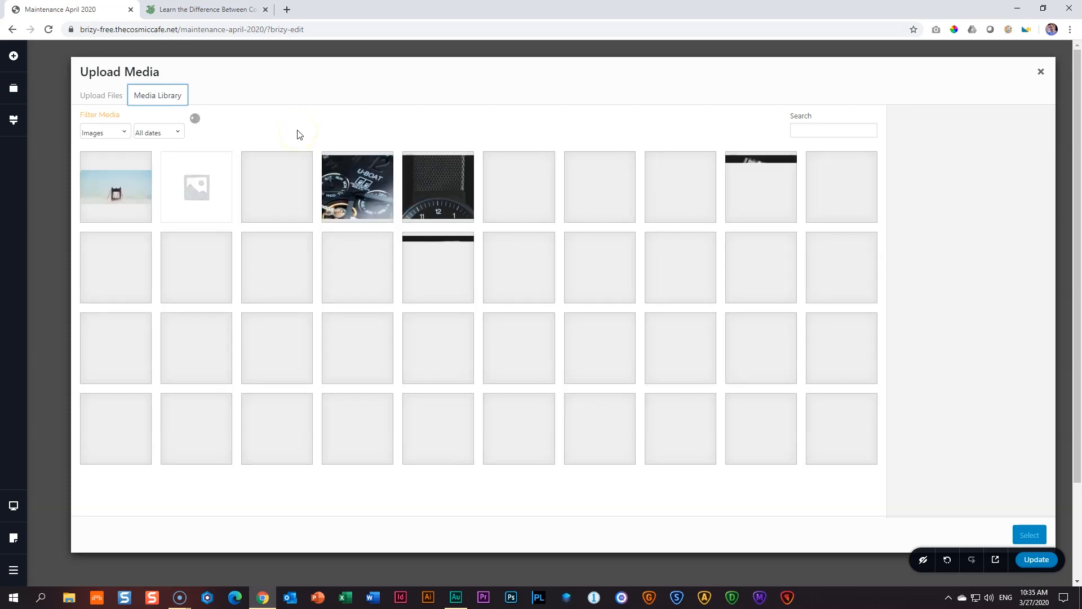
click(449, 344)
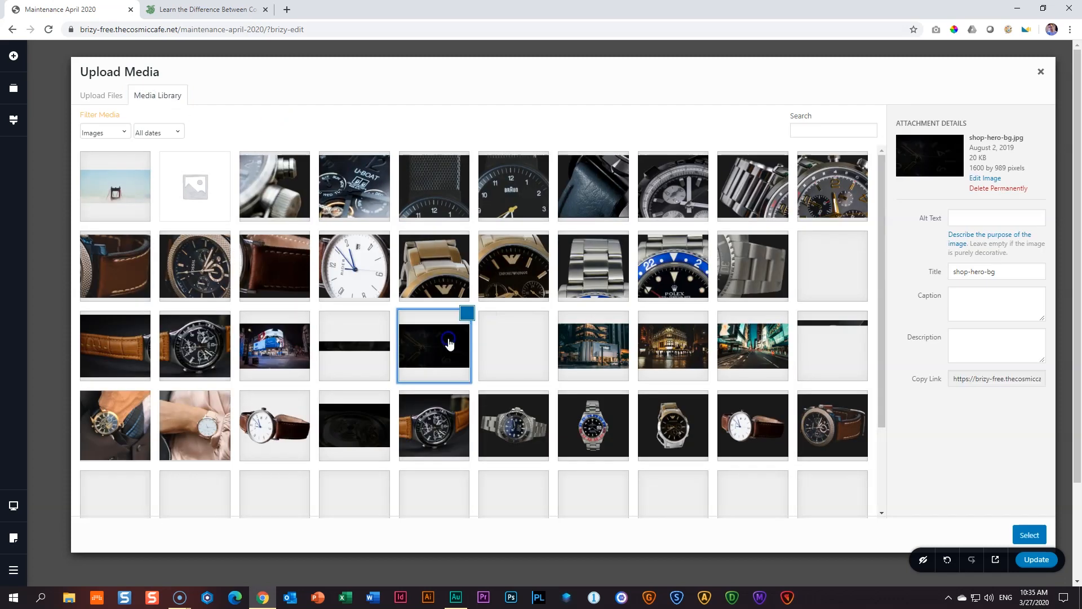
click(1029, 534)
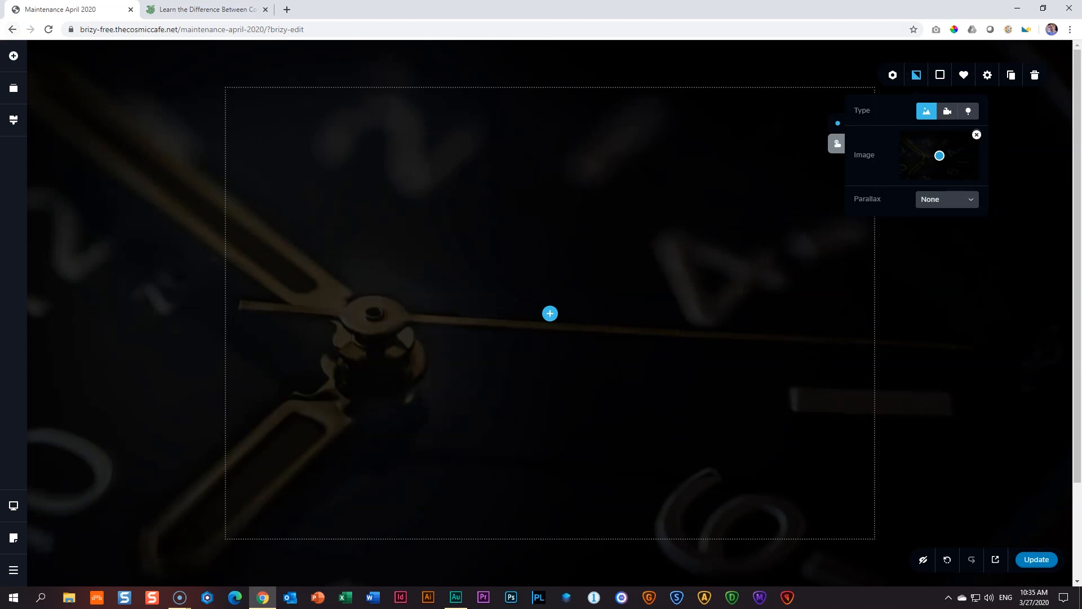
- Add a text element in the middle of the block reading "Under Maintenance" and center-align it
click(14, 56)
drag(65, 140, 551, 316)
click(522, 313)
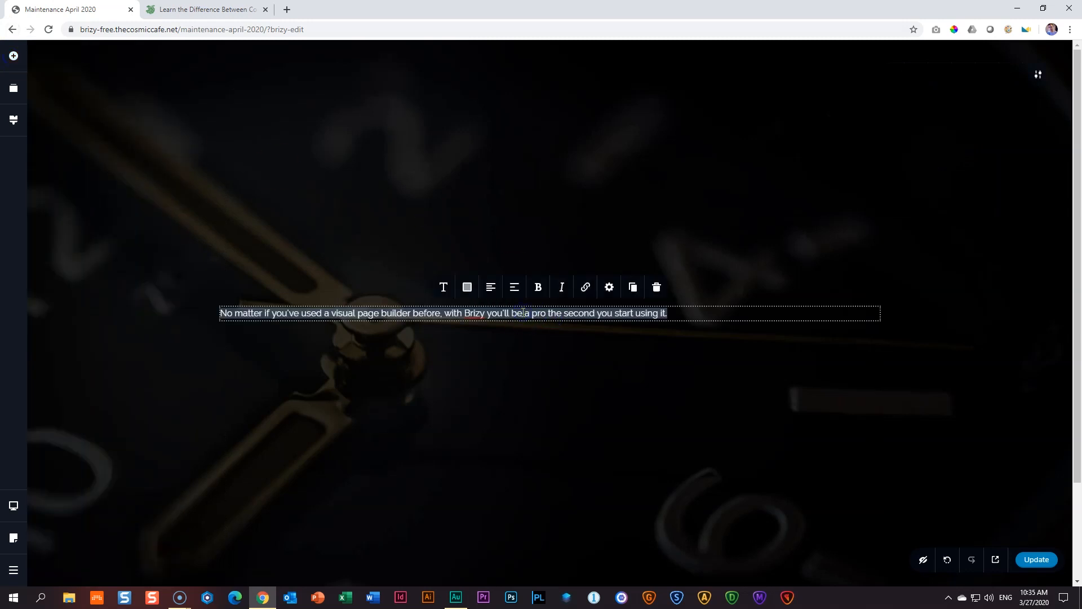
text(Under Maintenance)
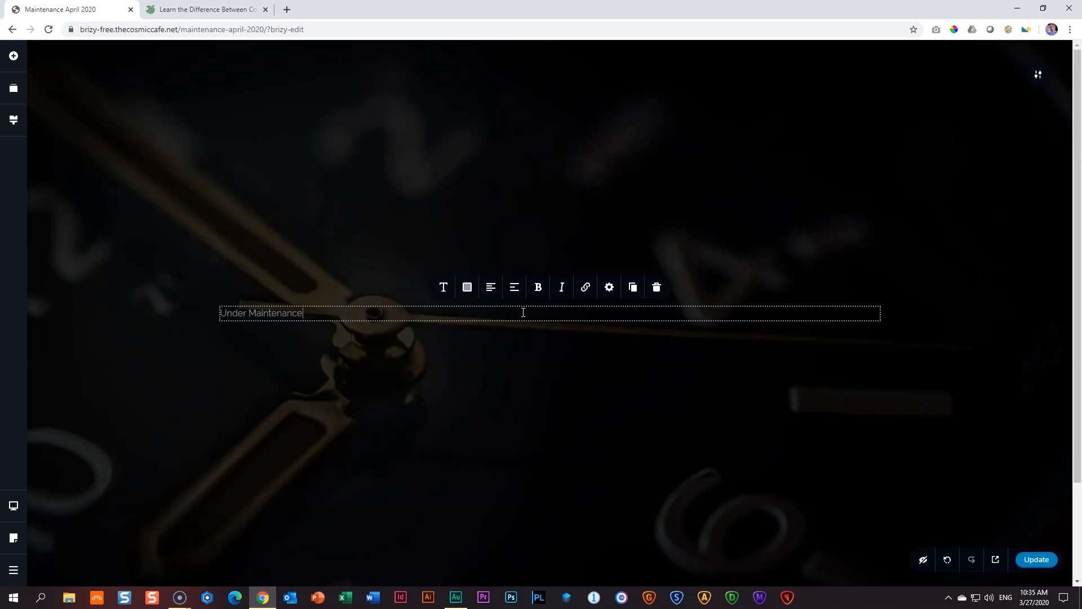
click(490, 288)
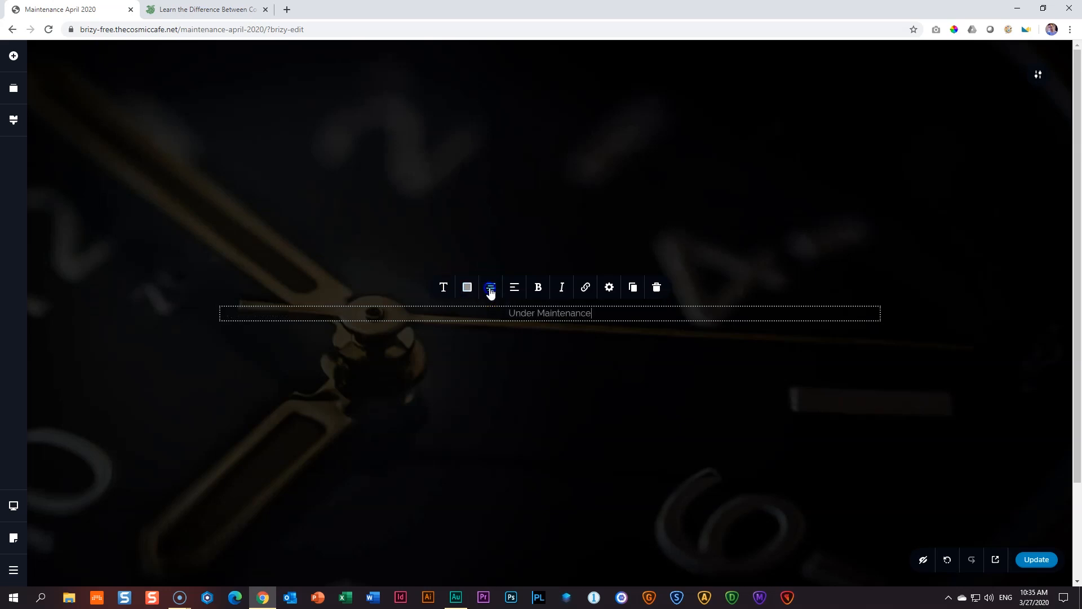
- Set the "Under Maintenance" heading's font size to 120 and its color to white
click(443, 288)
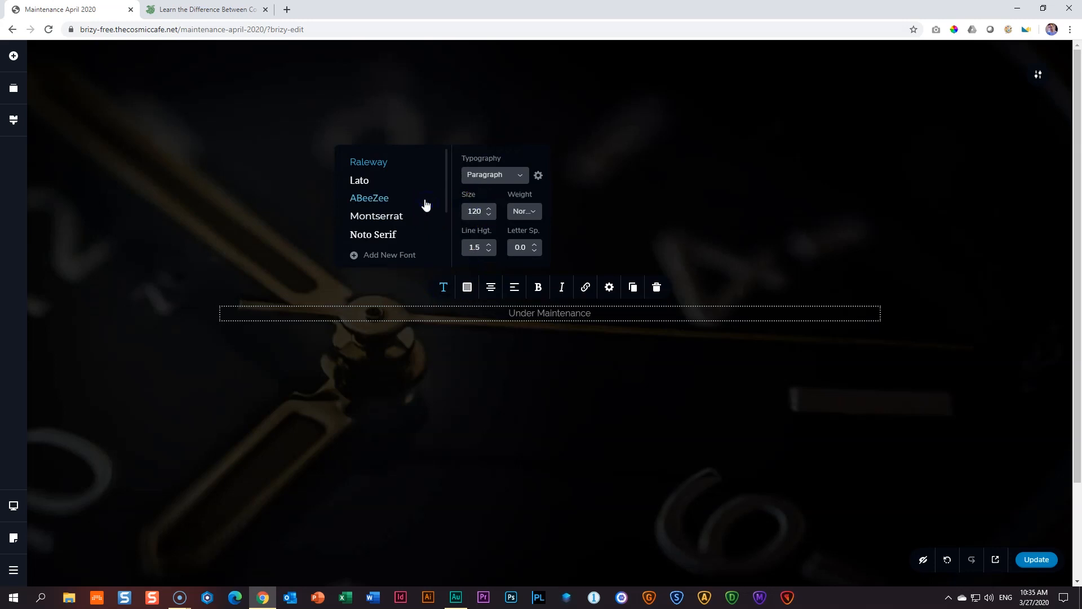
click(467, 287)
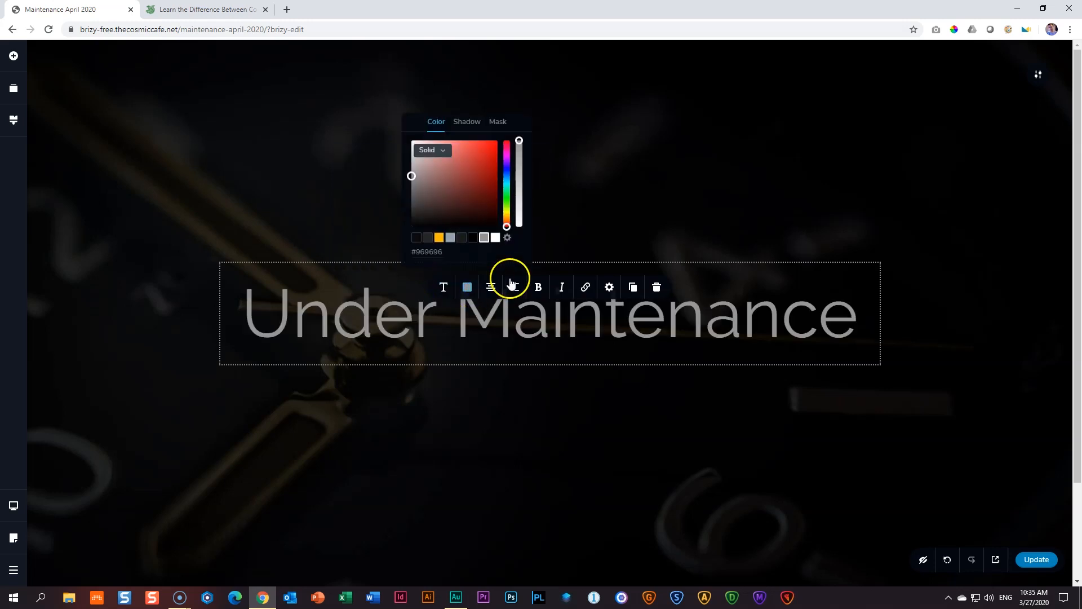
click(496, 237)
click(725, 258)
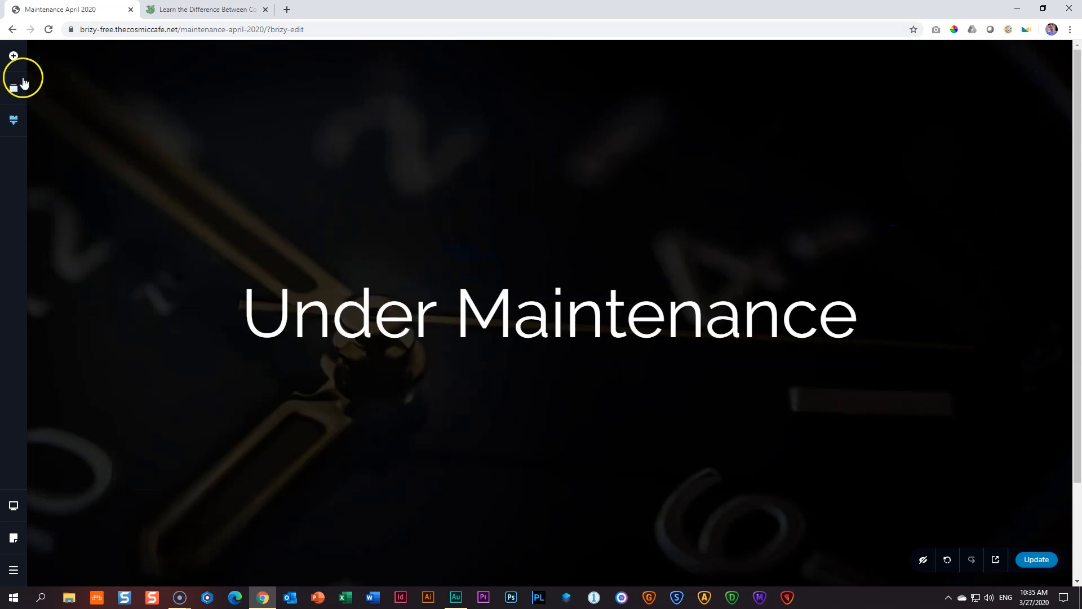
- Add a second text element below the heading reading "We are busy upgrading our services. Back in a jiffy."
click(13, 55)
drag(67, 137, 472, 346)
click(487, 369)
click(490, 345)
triple_click(494, 369)
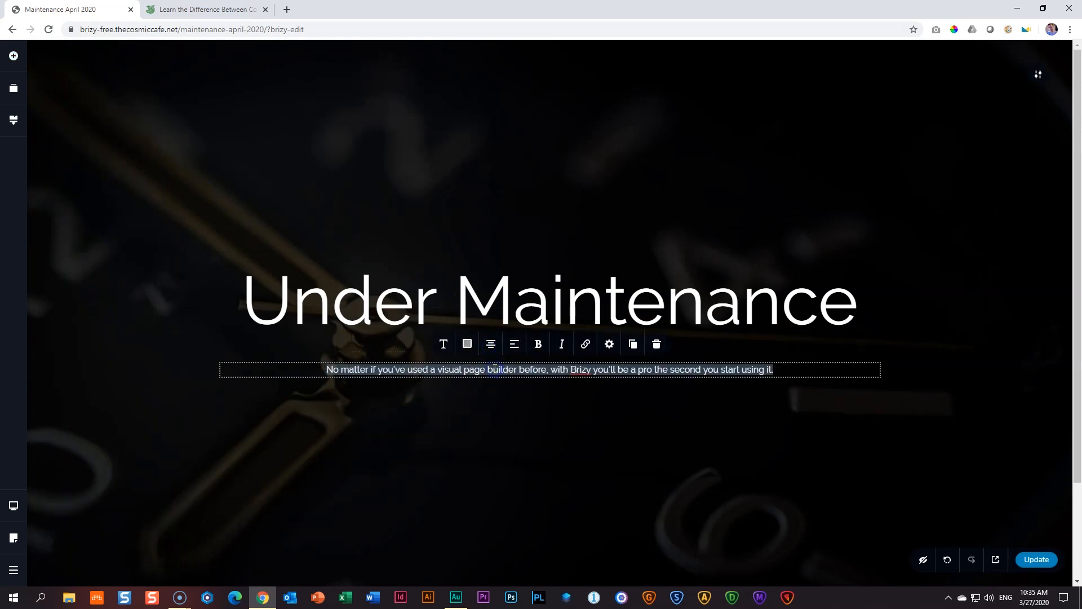
text(We are busy upgrading our services. Back in a jiffy.)
click(991, 370)
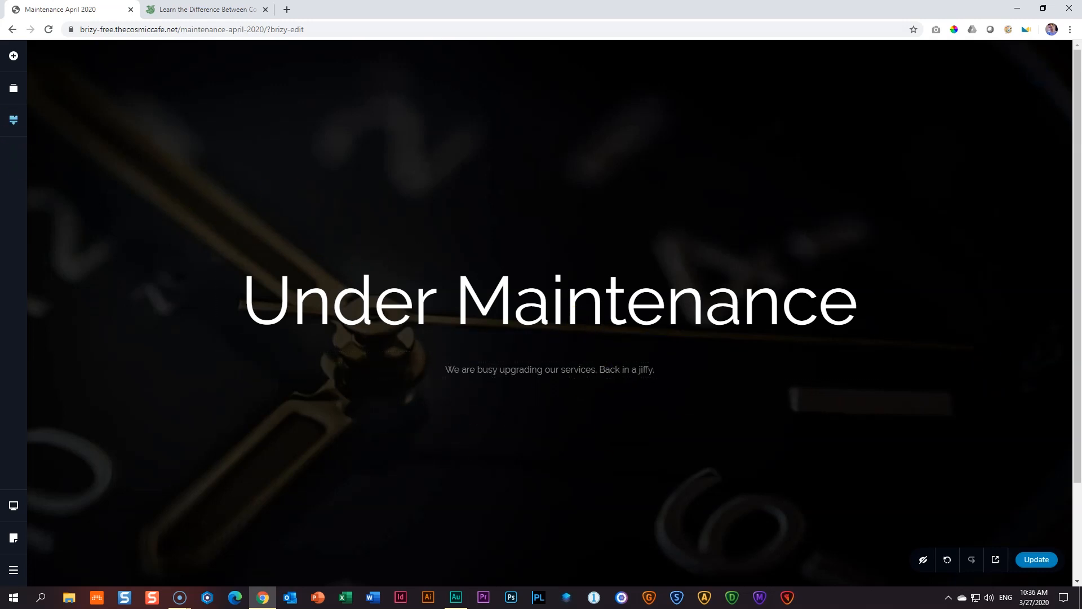
- Add a form element directly below the message text
click(16, 56)
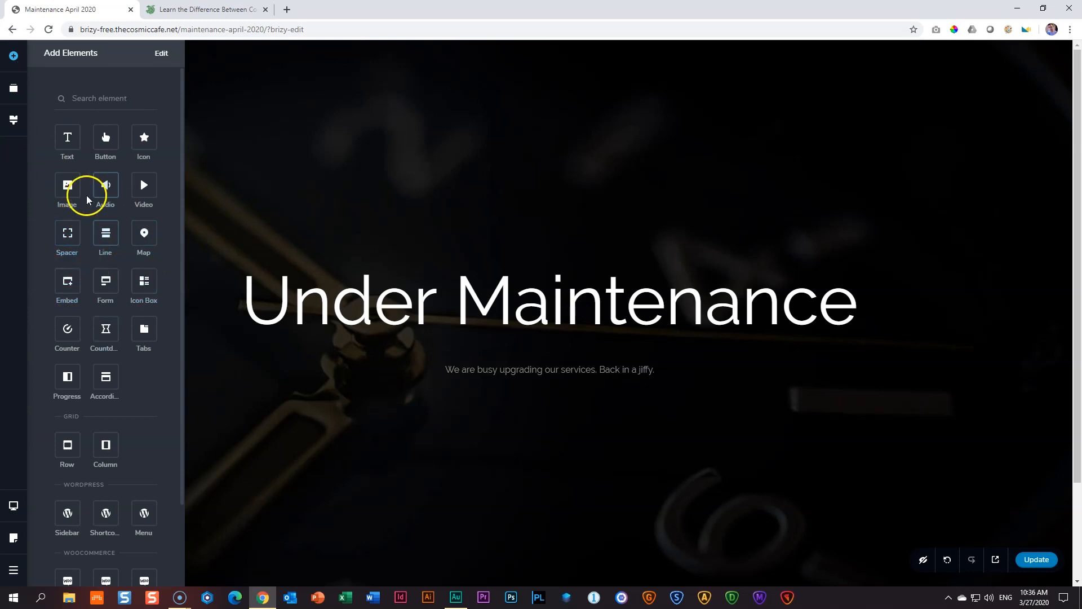
drag(105, 281, 453, 378)
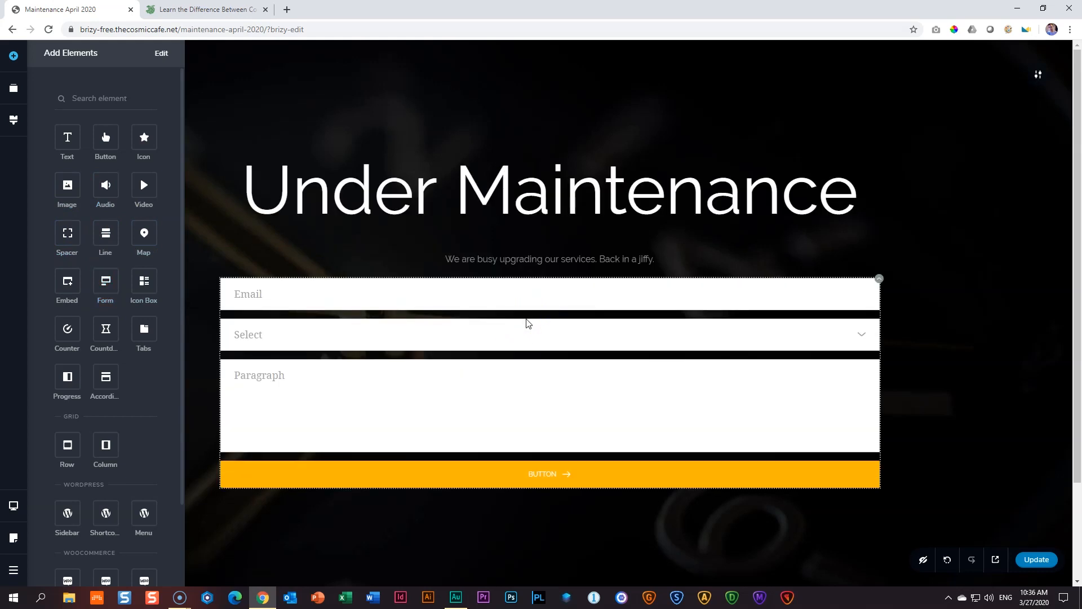
click(959, 307)
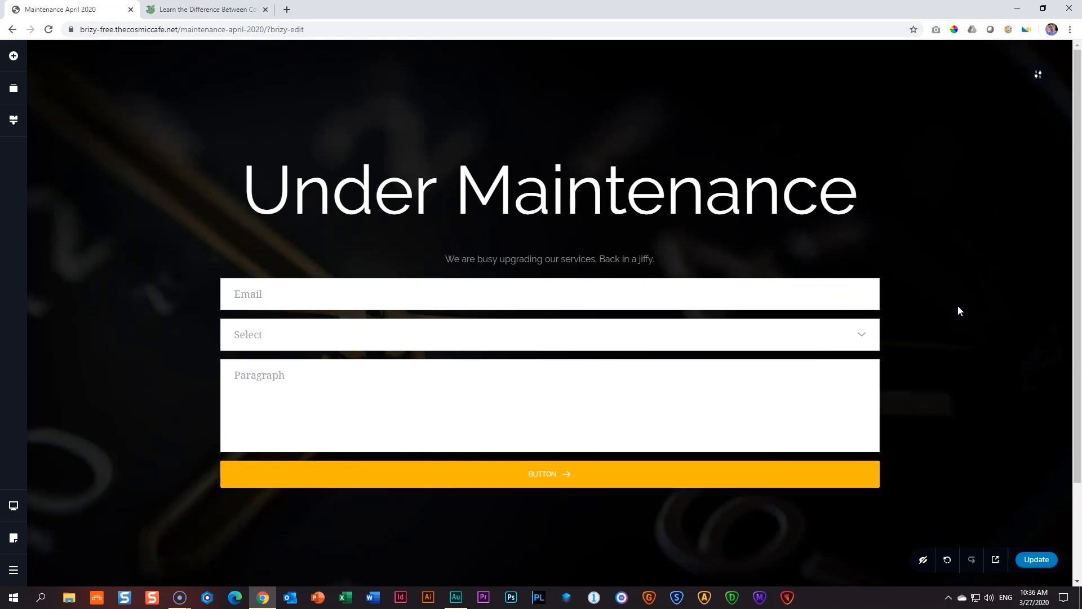
- Append "Make sure you have subscribed to our newsletter to stay up to date on the latest events." to the message below the heading
click(679, 259)
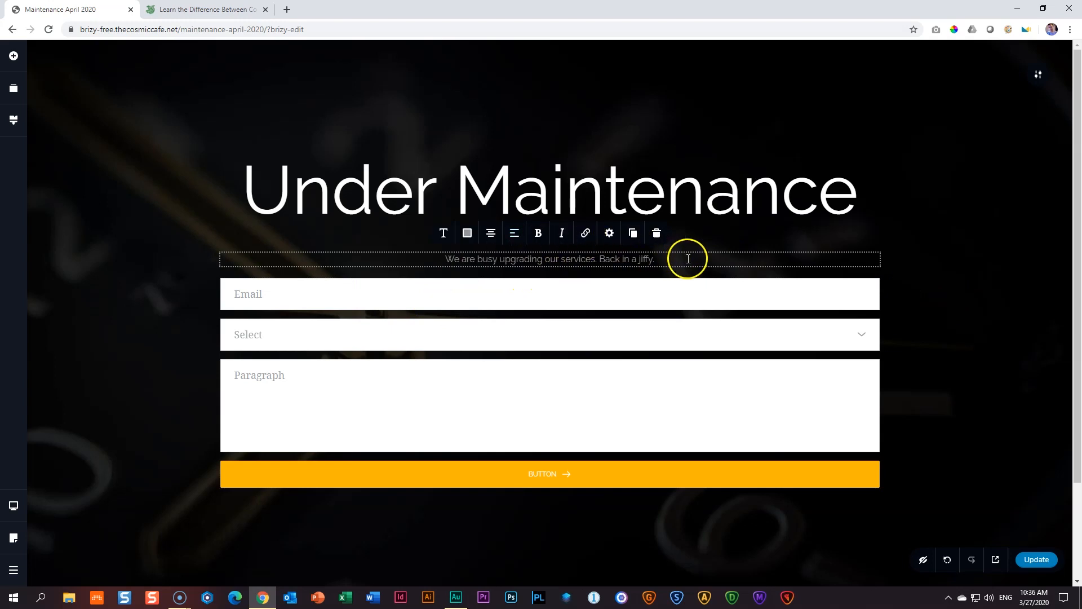
text(Make sure you have subscribed to our)
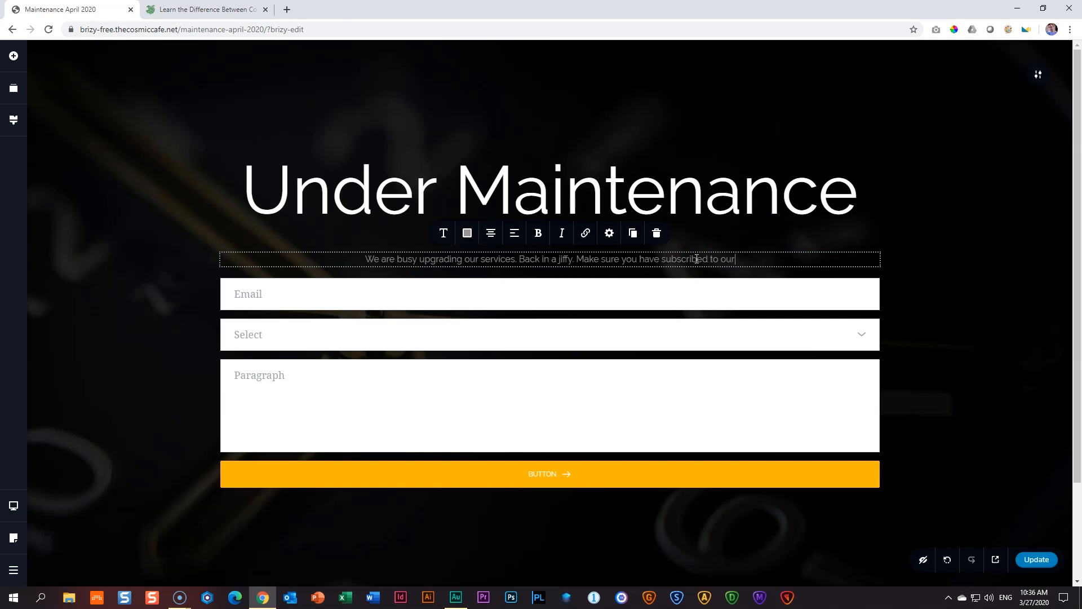
text( newsle)
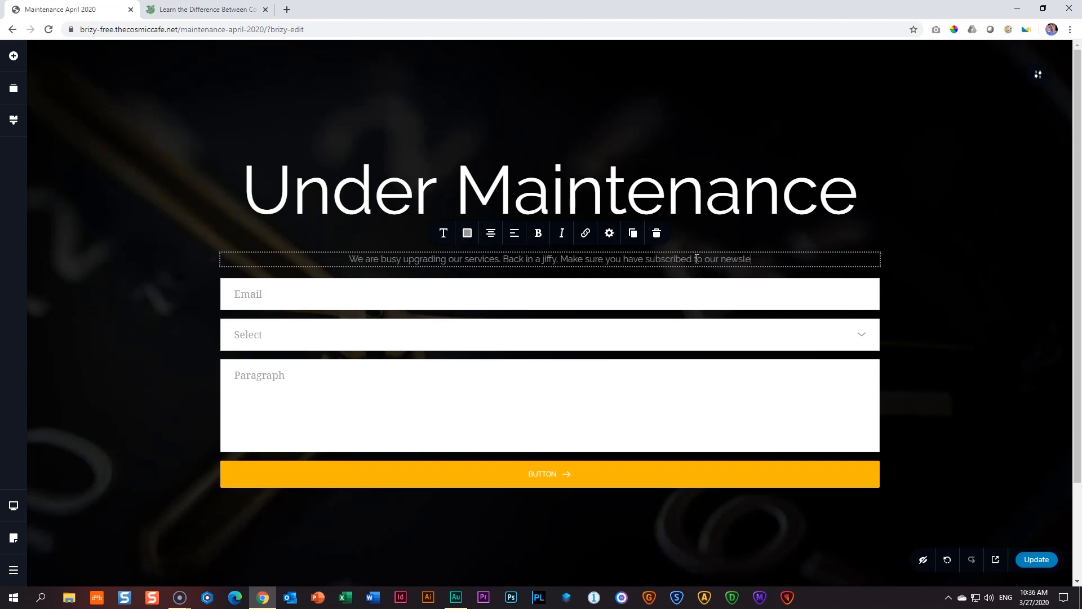
text(tter to )
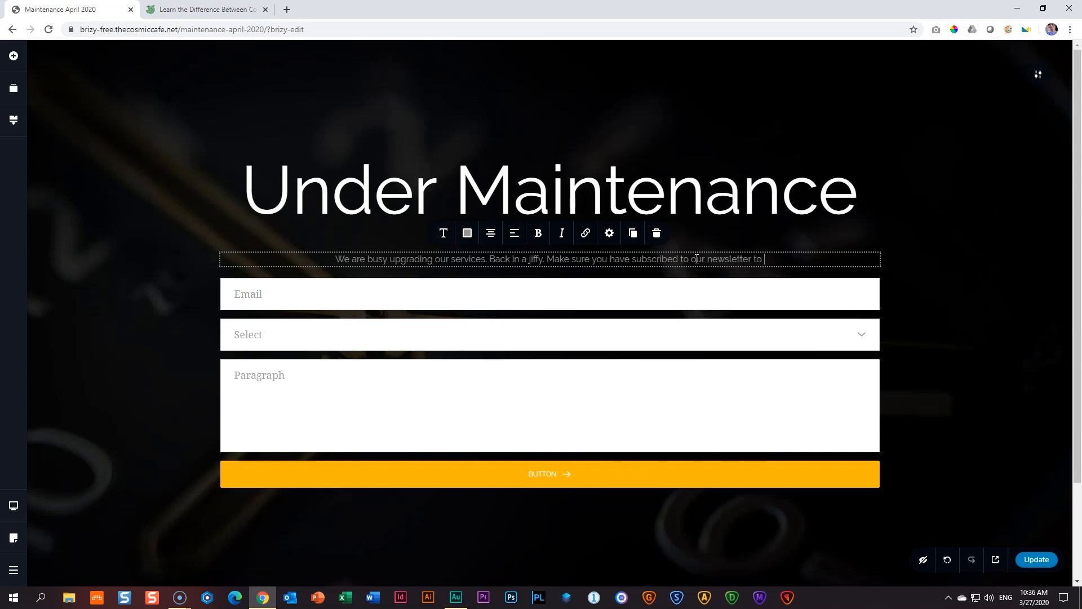
text(stay up to date o)
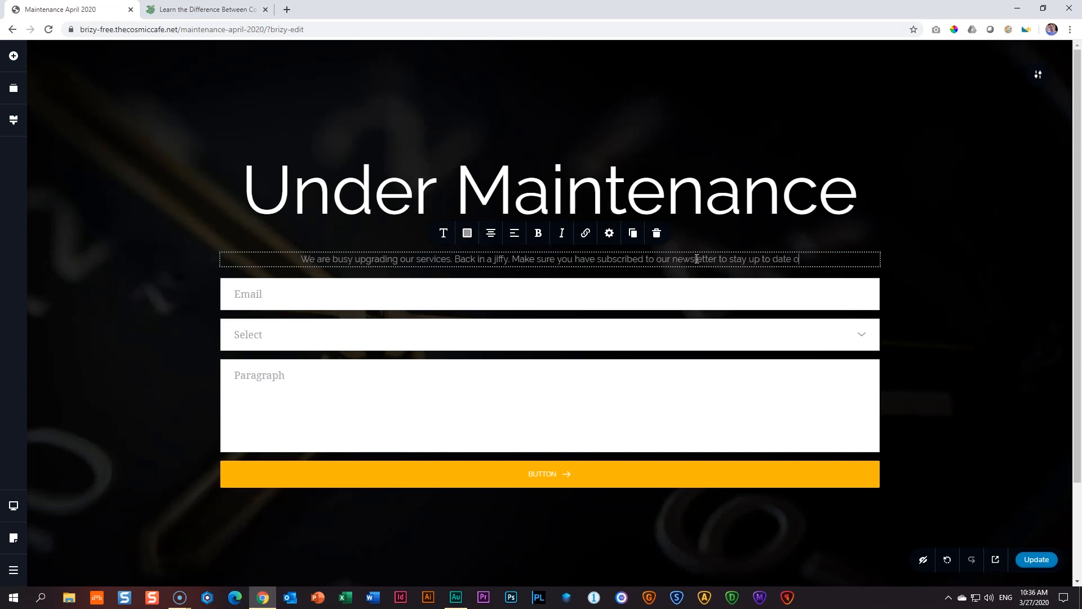
text(n the latest events.)
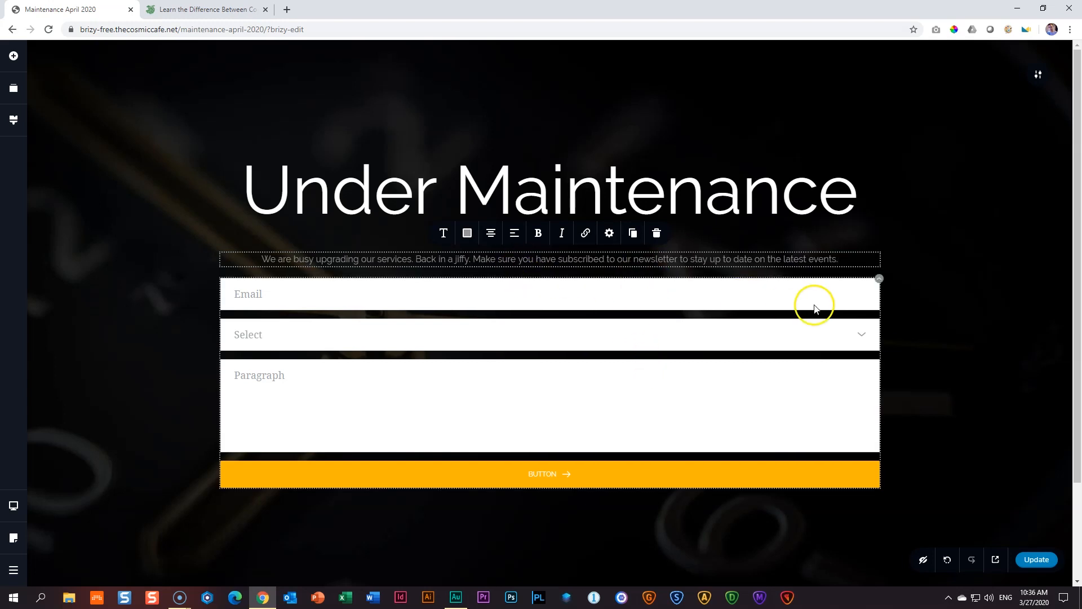
- Check the form's email field settings and set the field's width to 50%
click(367, 297)
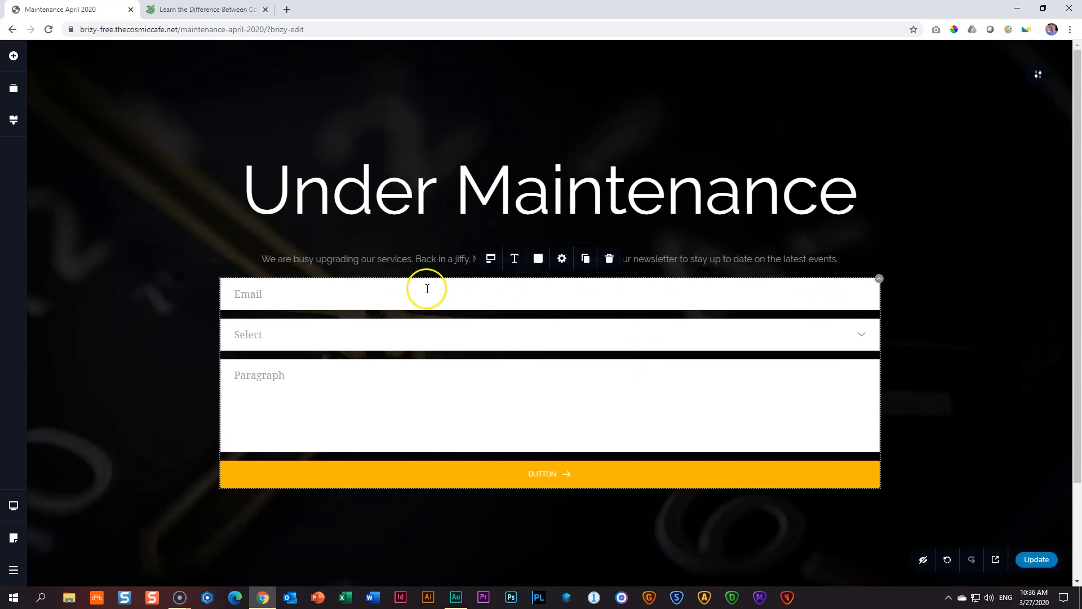
click(495, 261)
click(542, 166)
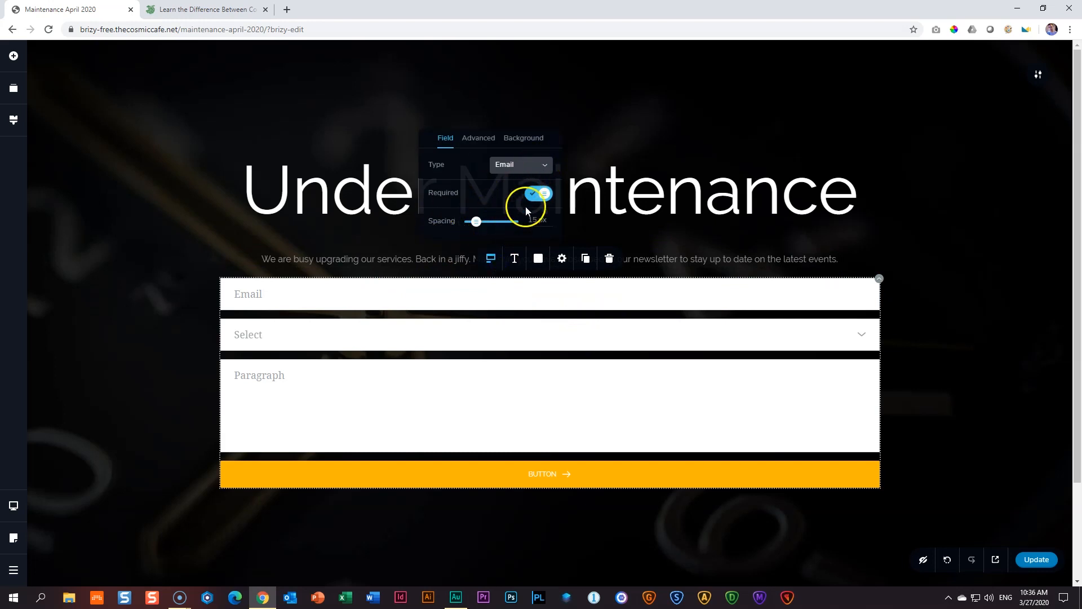
click(561, 259)
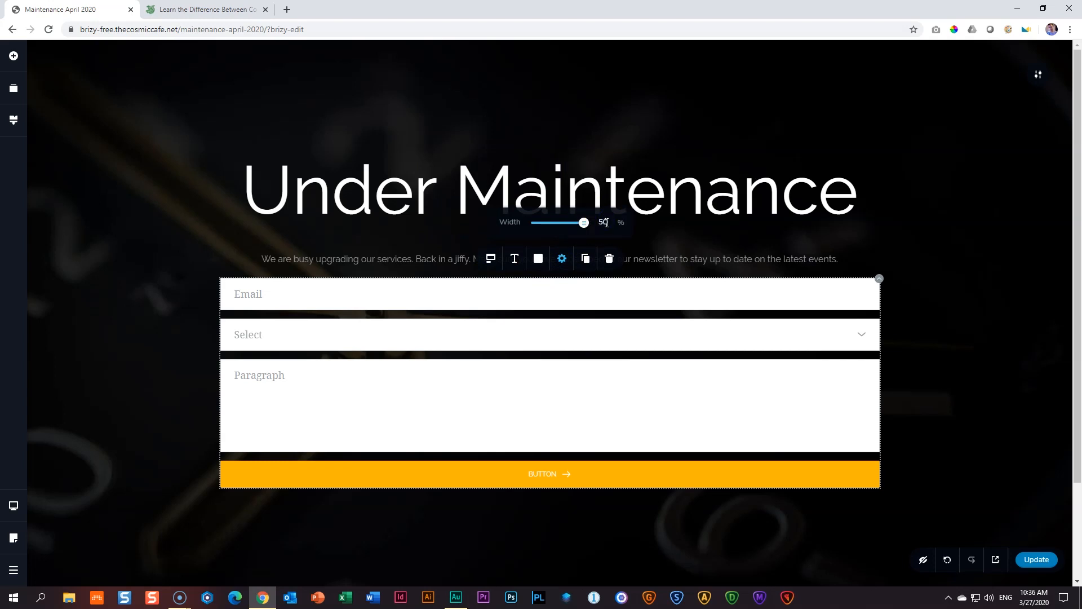
- Delete the Select and Paragraph fields from the form
click(604, 333)
click(592, 353)
click(608, 317)
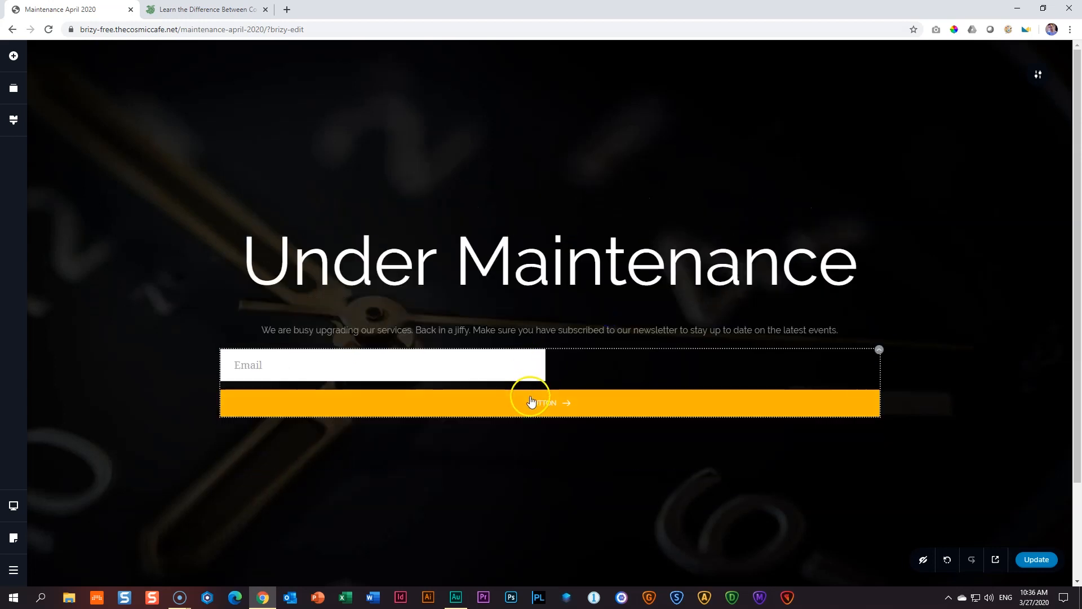
- Set the email field's width to 75% and change the form button's label to "SUBSCRIBE"
click(515, 367)
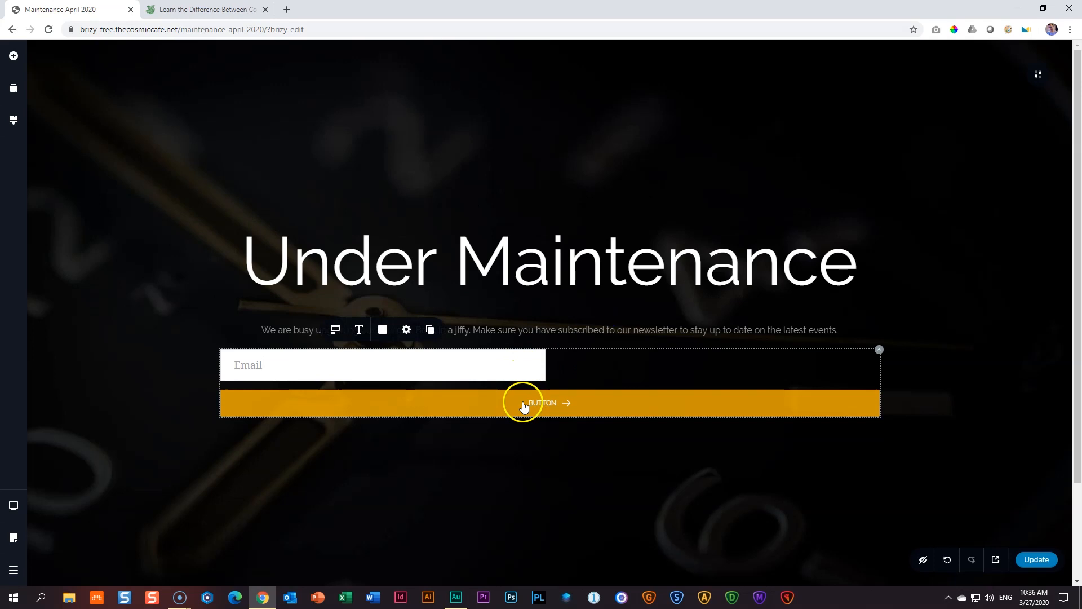
click(406, 329)
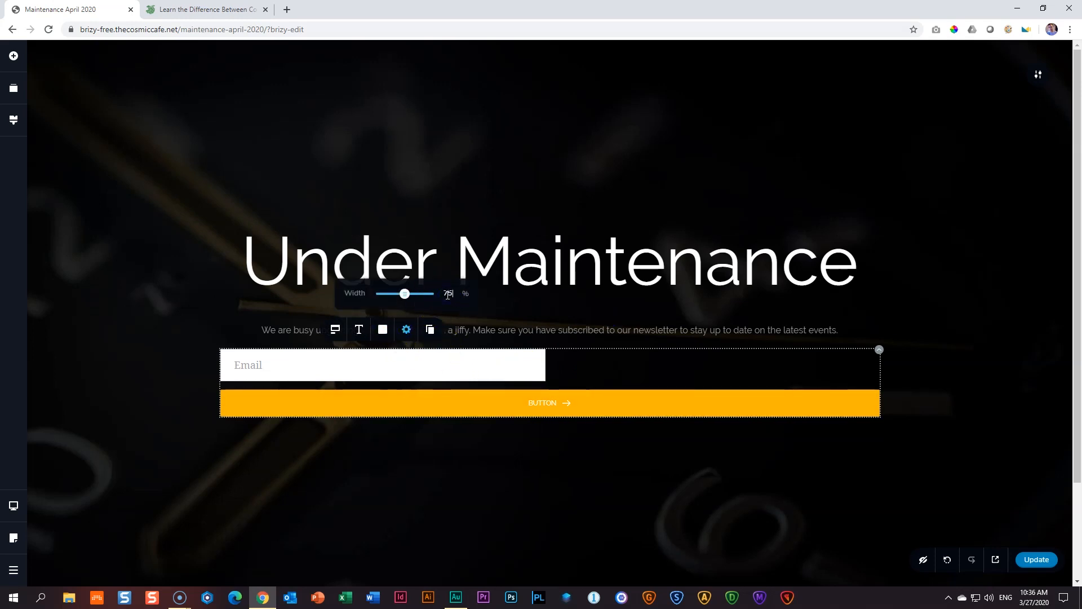
click(545, 405)
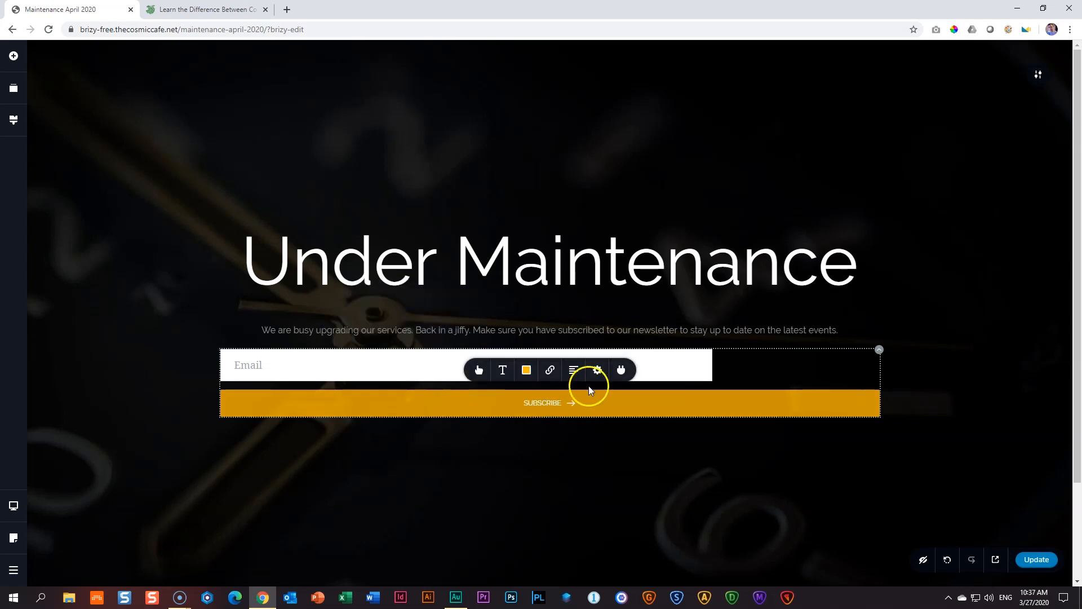
- Set the SUBSCRIBE button's width to 25% so it sits beside the email field
click(596, 370)
click(640, 333)
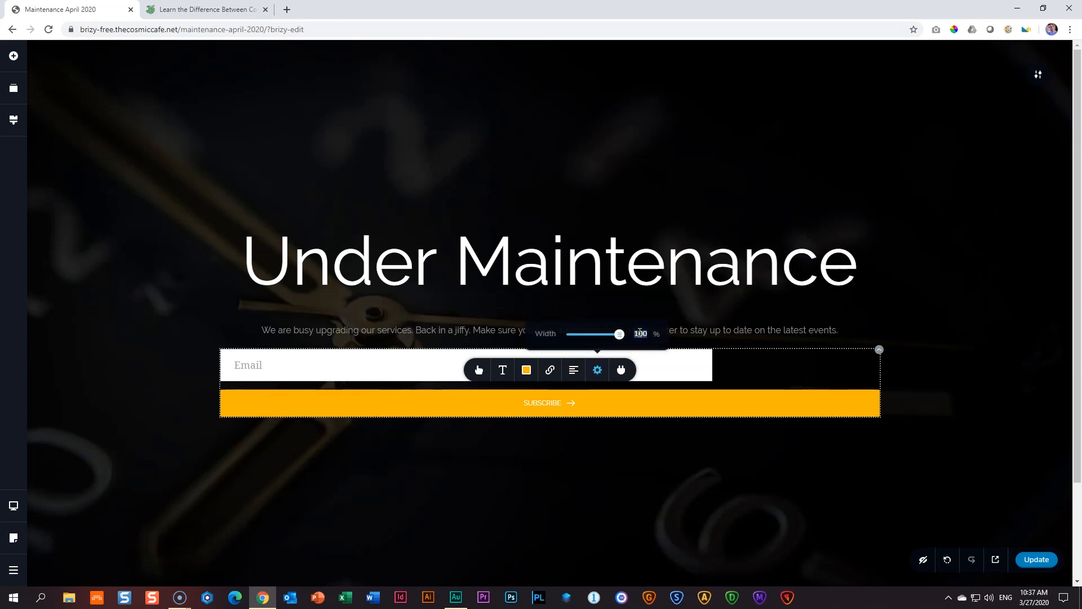
text(25)
key(Return)
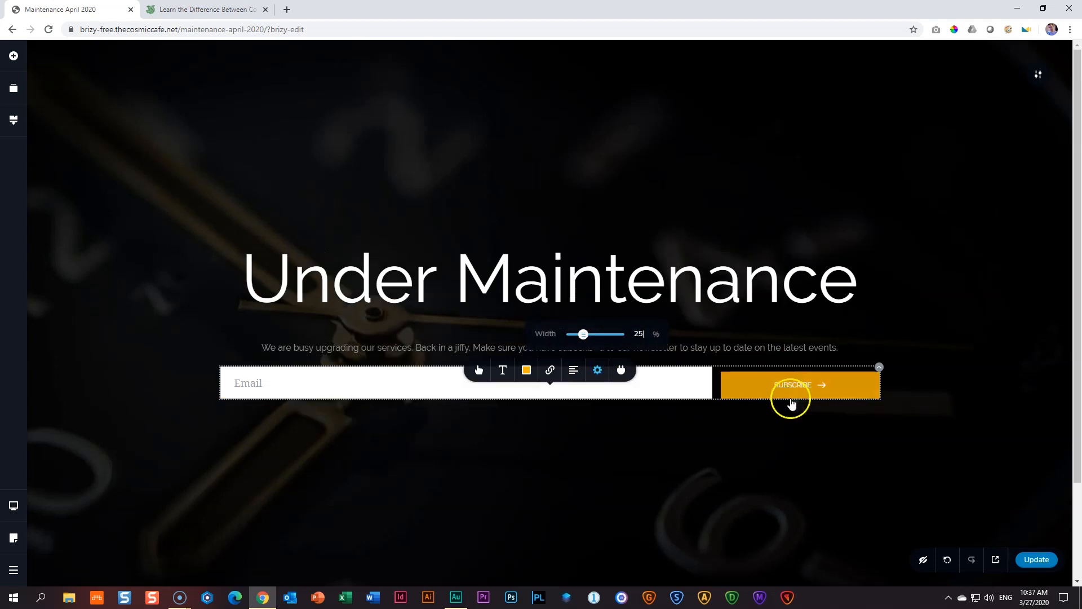
- Give the form individual padding of 15% on its right and left sides
click(879, 368)
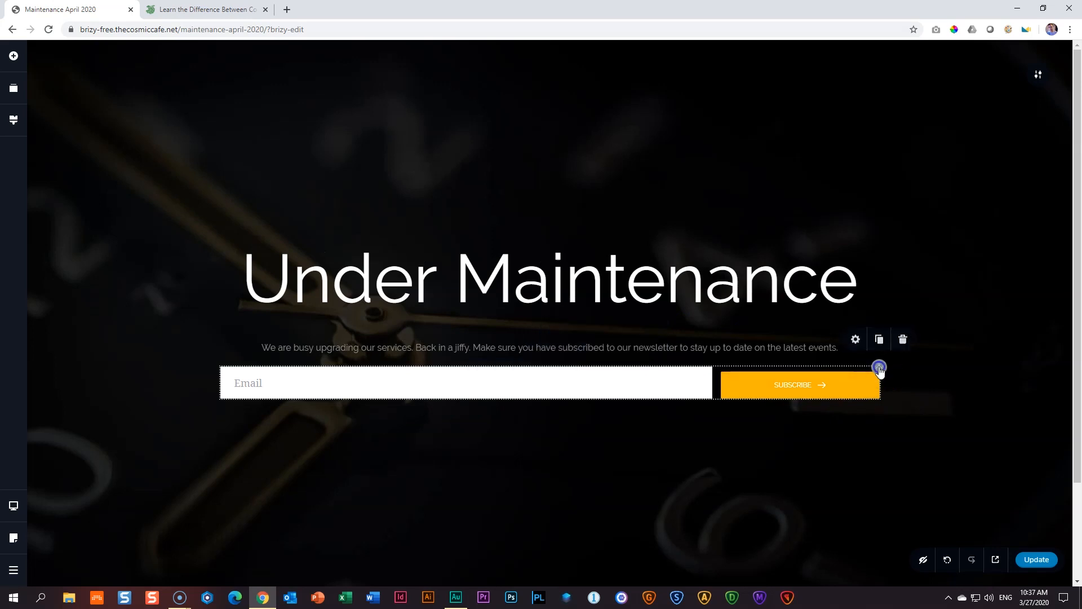
click(857, 342)
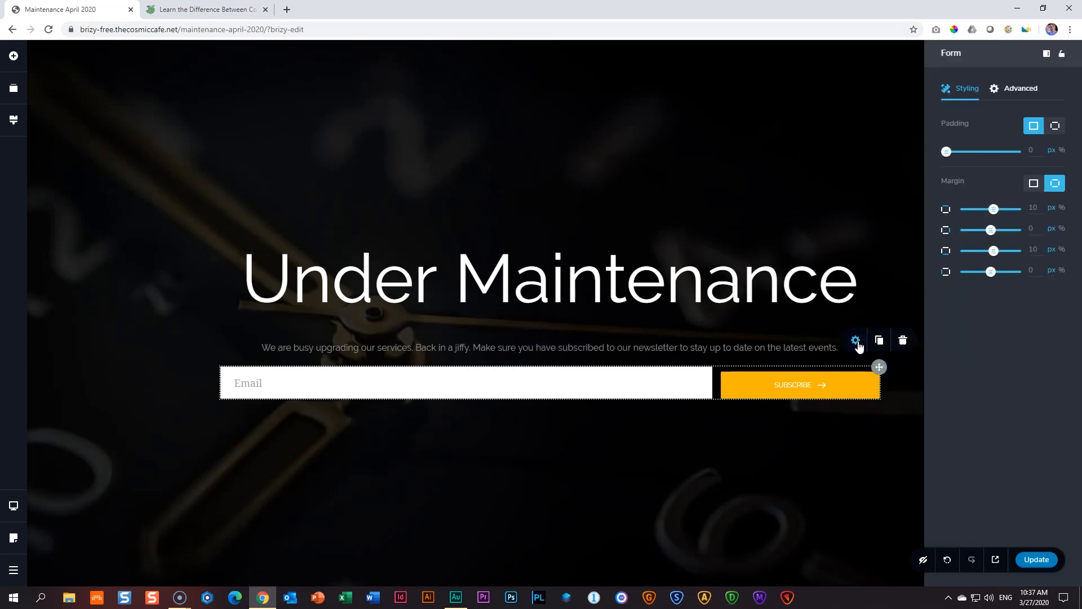
click(1054, 125)
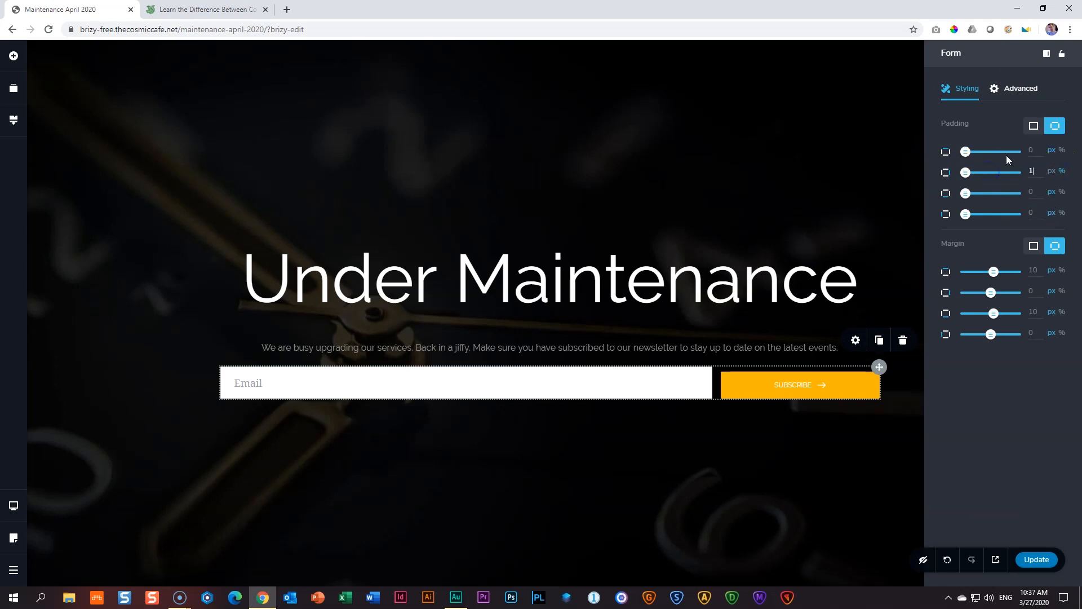
click(945, 214)
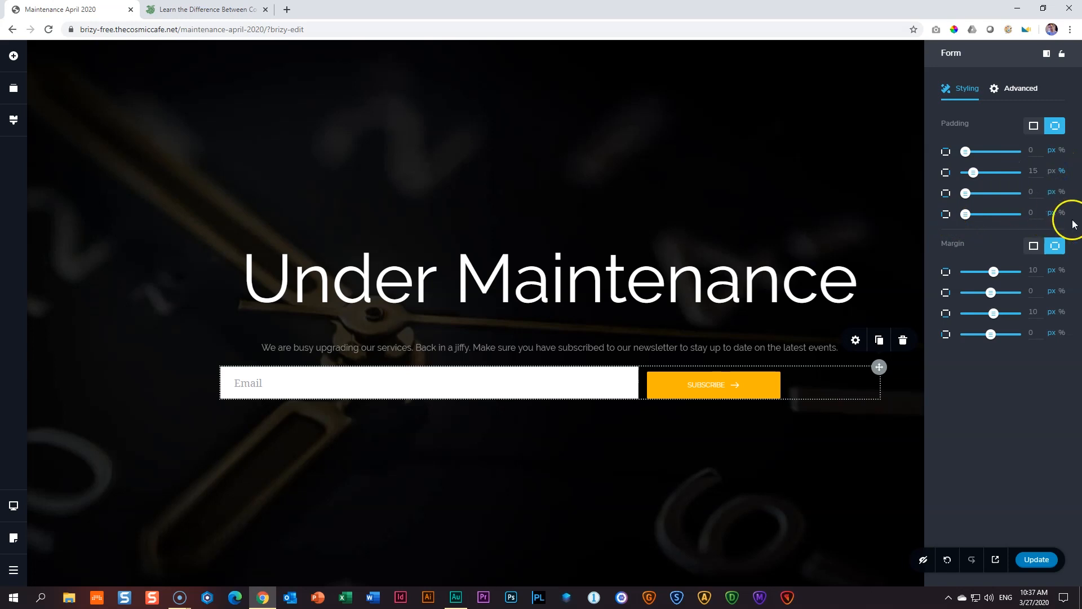
click(1061, 214)
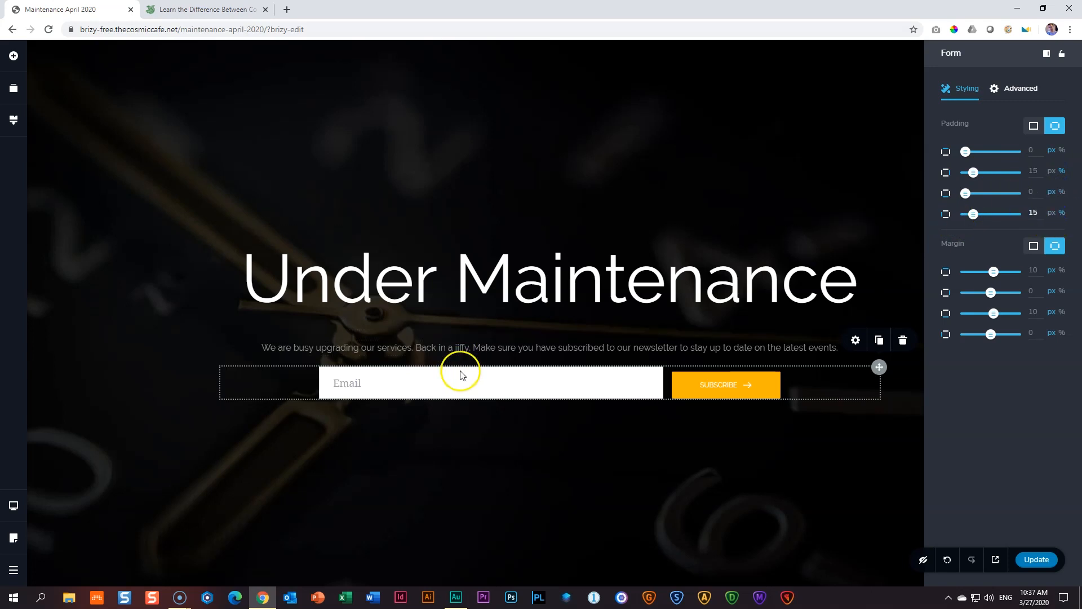
- Set the size of the form's email field to S
click(385, 384)
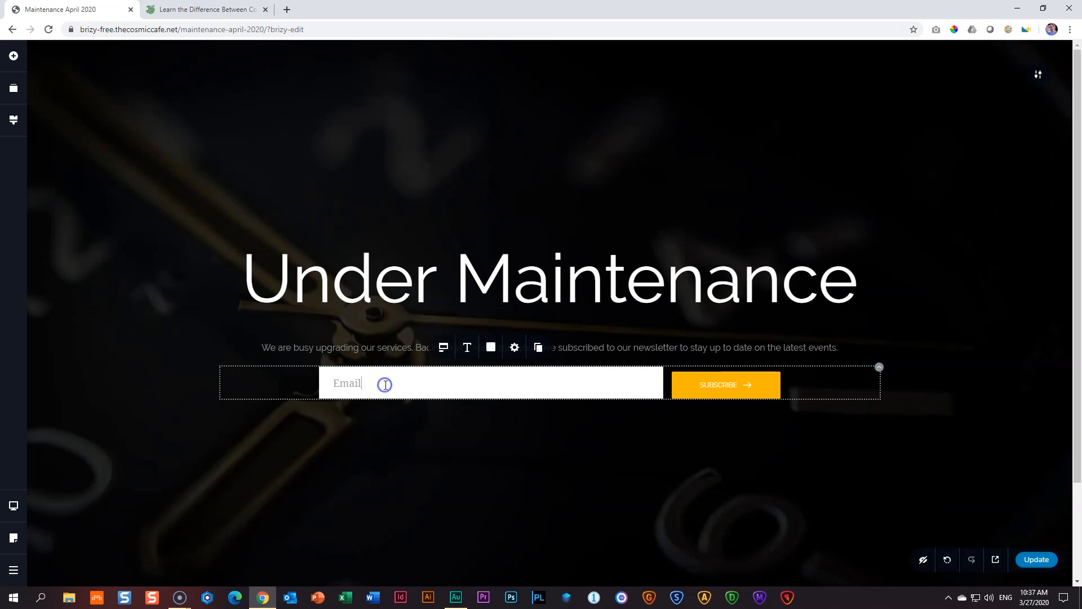
click(448, 352)
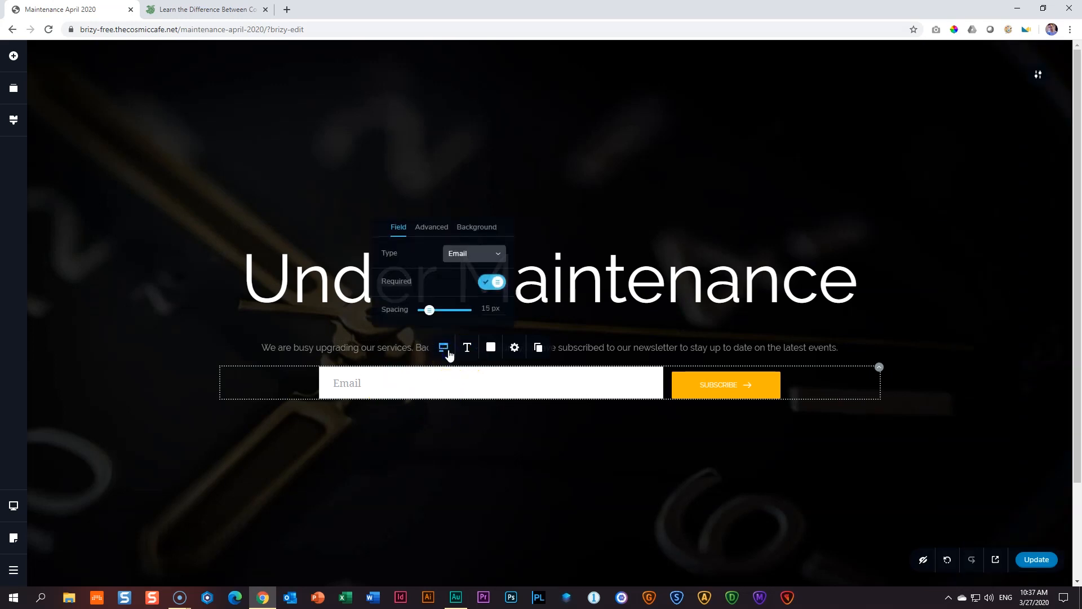
click(467, 228)
click(456, 283)
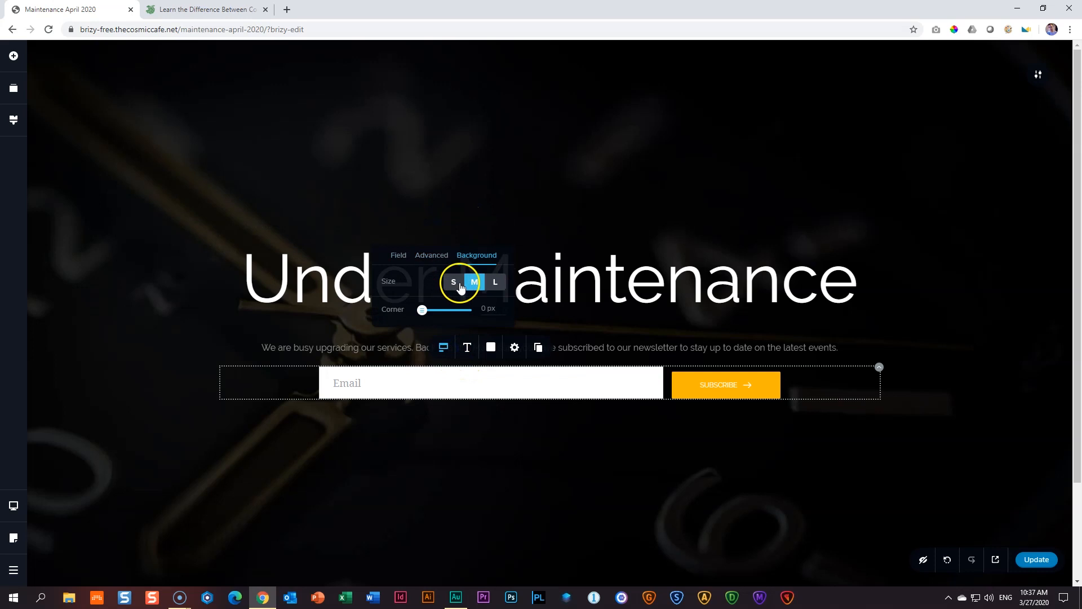
click(477, 288)
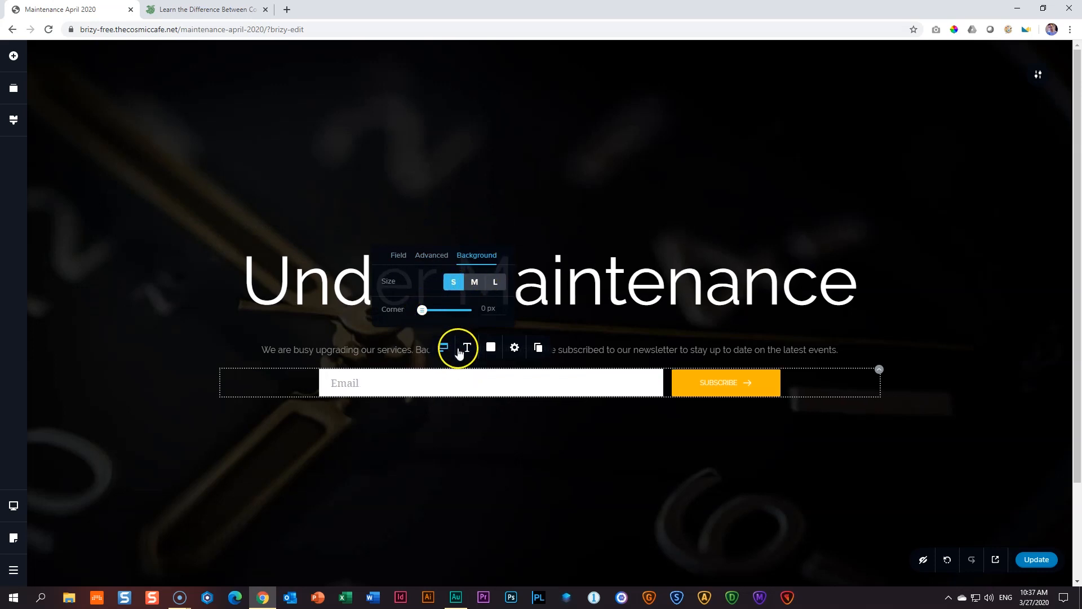
- Make the email field's background colour fully transparent
click(491, 348)
double_click(446, 183)
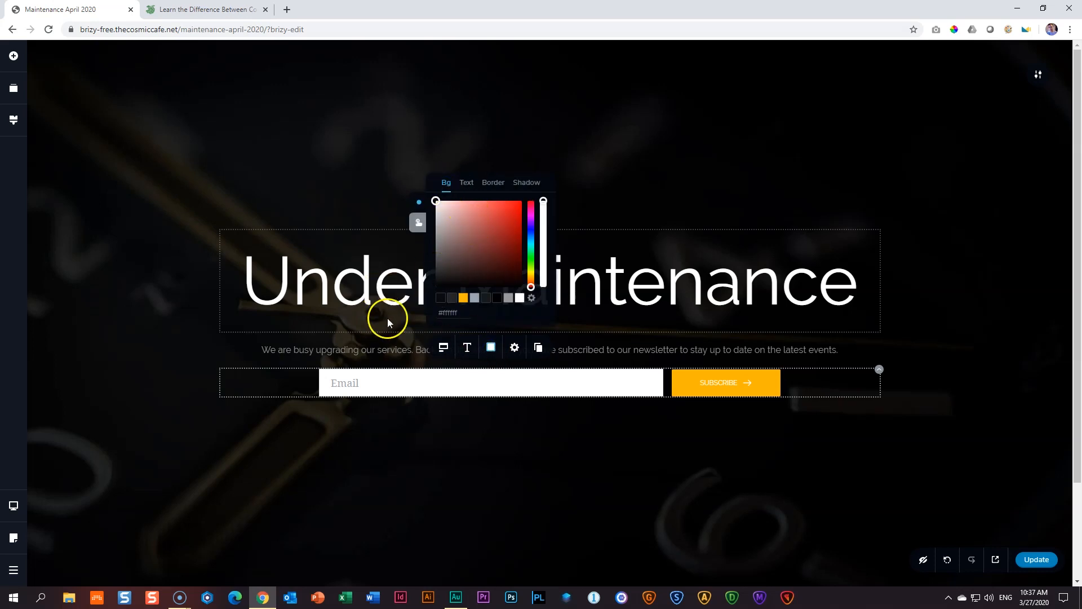
drag(540, 210, 542, 296)
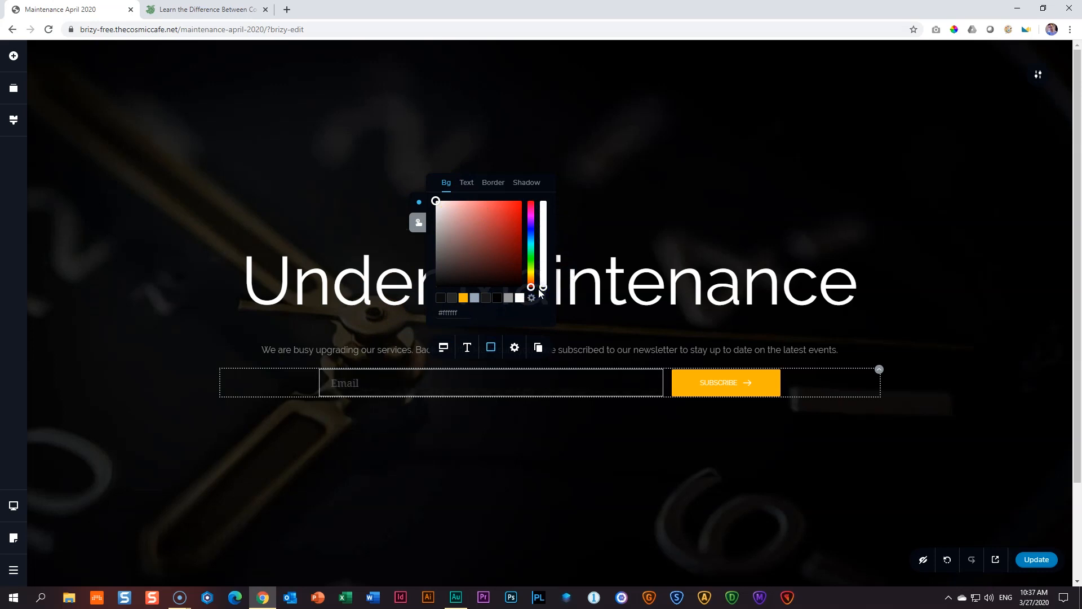
- Set the email field's text and border colours to the orange palette colour #FFB603
click(465, 185)
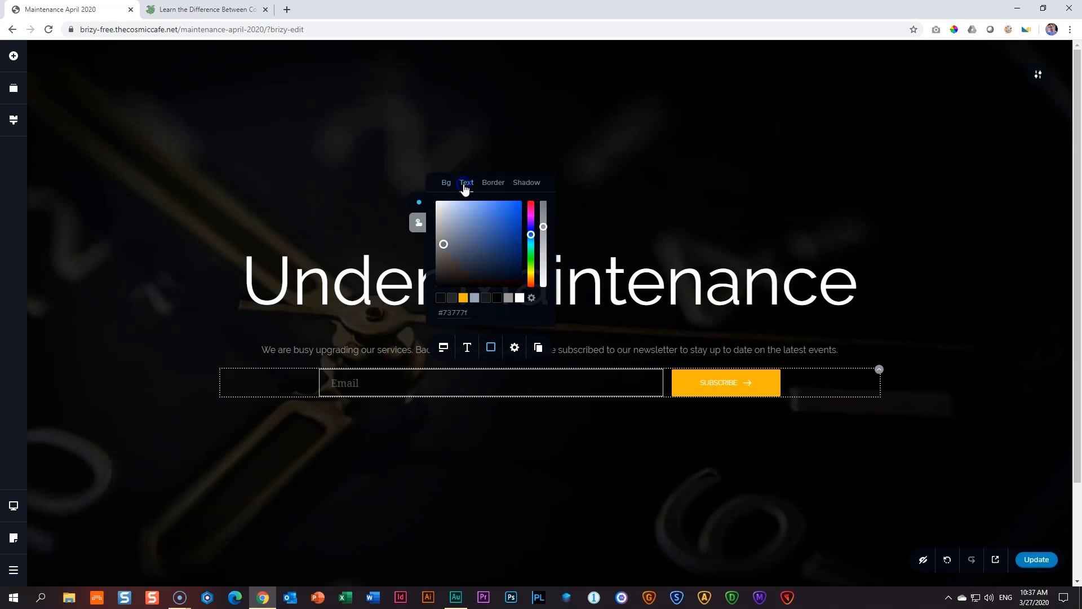
click(463, 298)
click(493, 182)
click(464, 298)
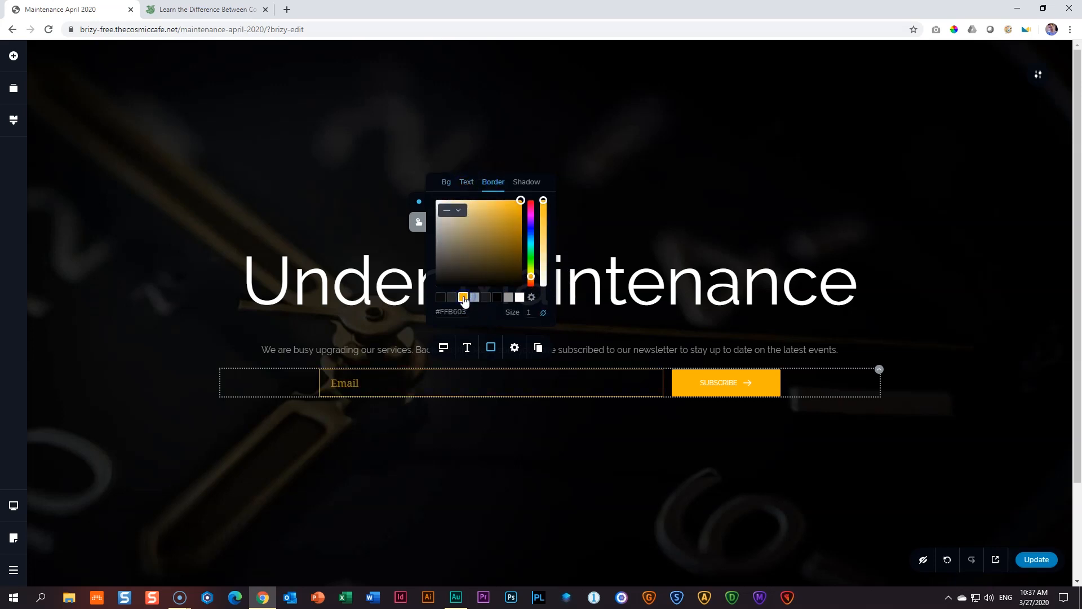
- Set the email field's hover text and hover border colours to white #FFFFFF
click(419, 222)
click(471, 184)
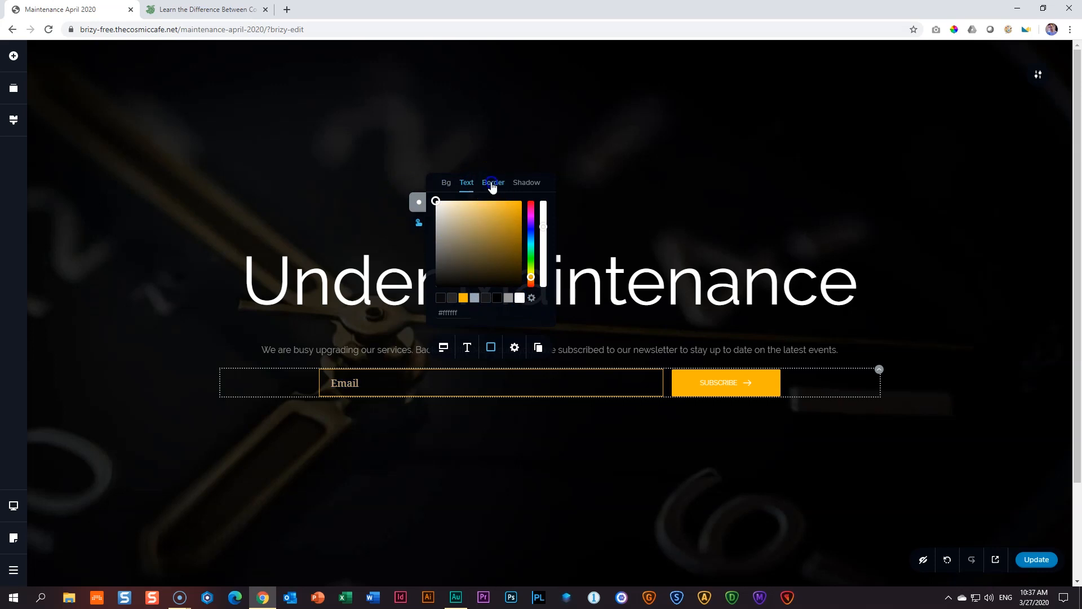
click(493, 182)
click(520, 297)
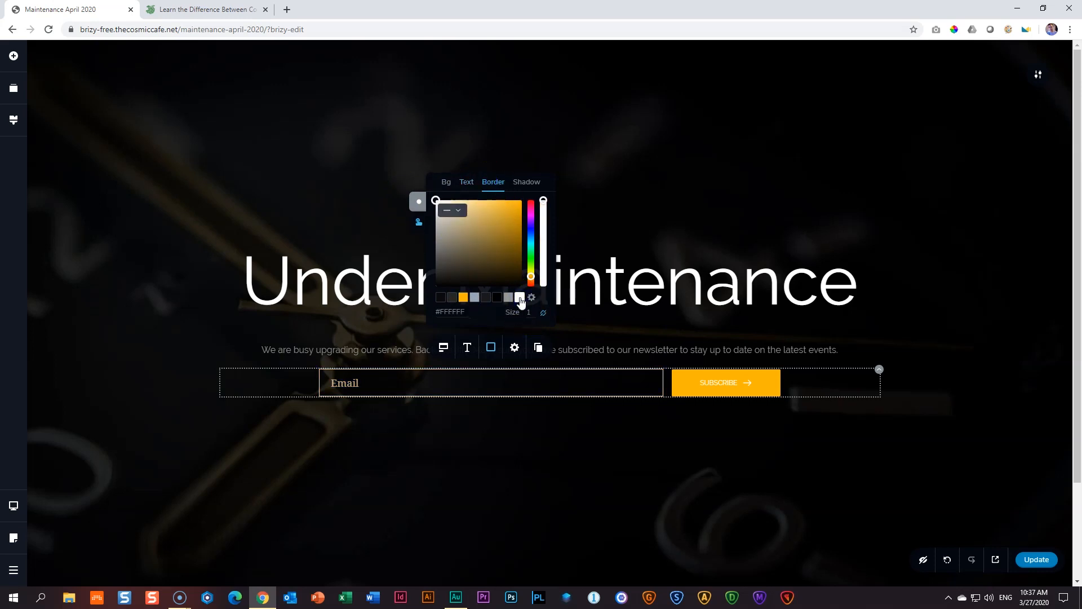
- Change the SUBSCRIBE button's text colour to the black palette colour
click(722, 380)
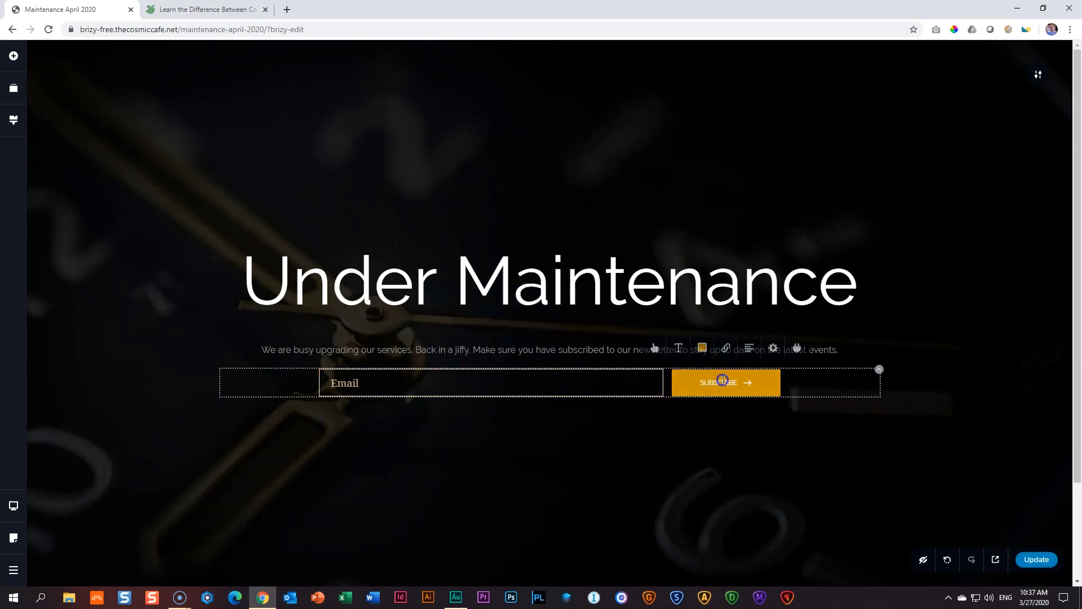
click(702, 350)
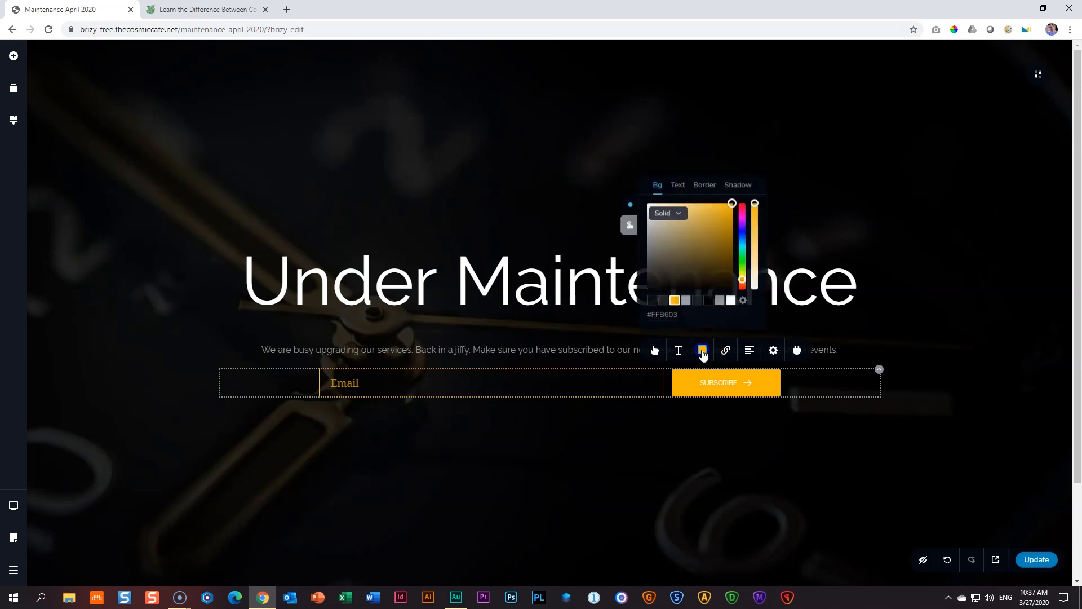
click(678, 185)
click(664, 299)
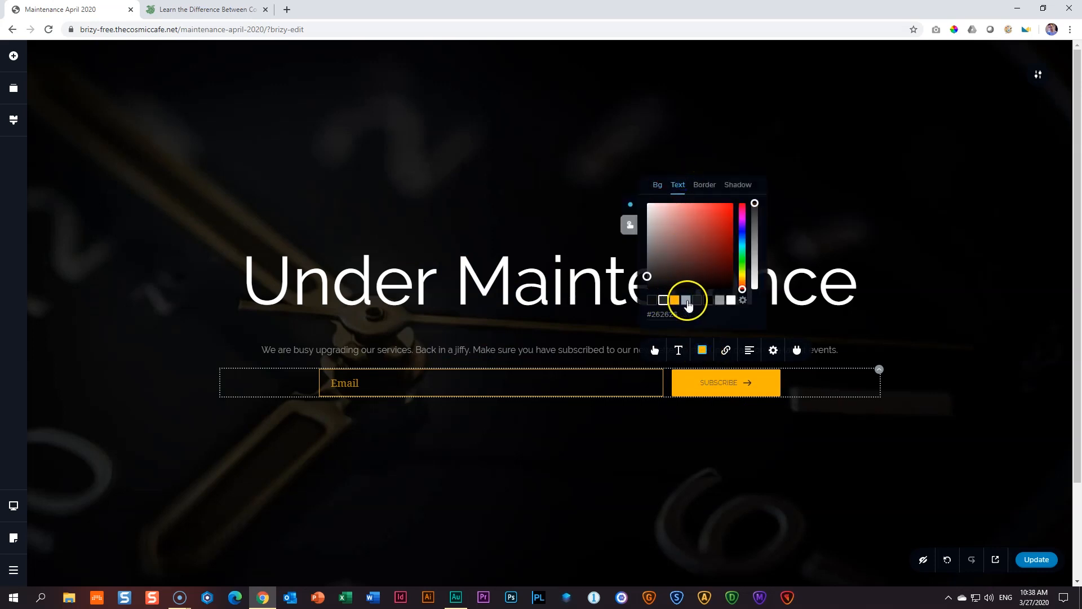
click(710, 303)
- Change the font weight of the SUBSCRIBE button's label
click(678, 349)
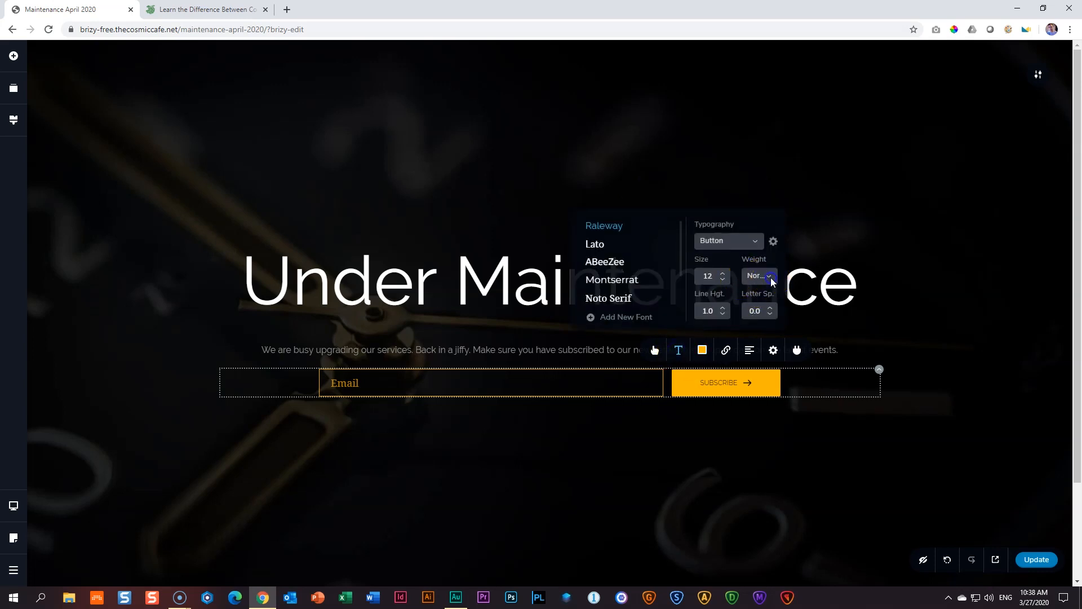
click(769, 277)
click(765, 348)
click(947, 362)
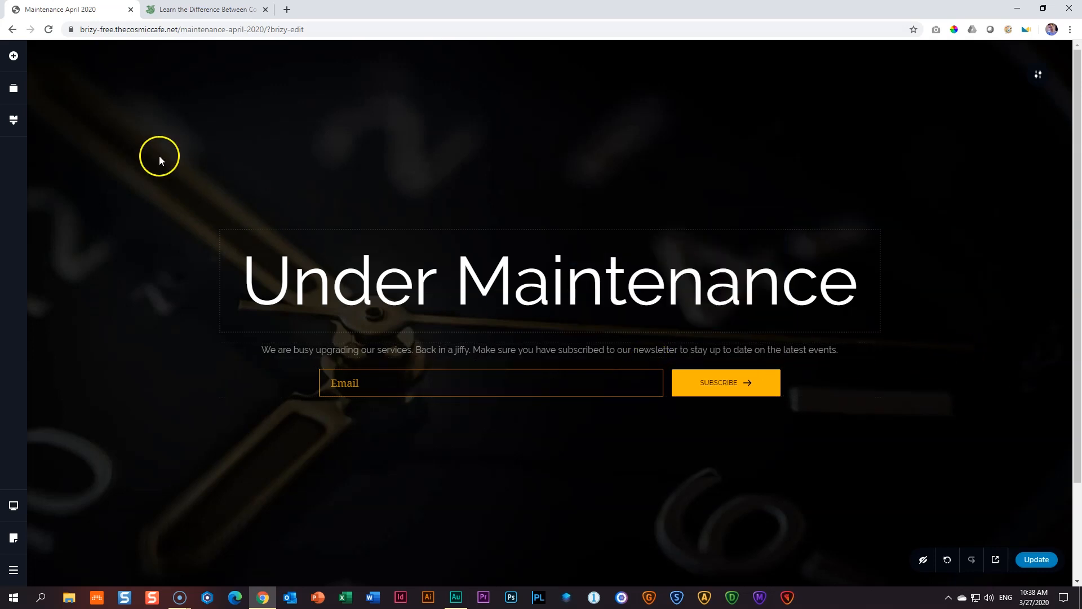
- Insert a Spacer element between the message and the subscribe form
click(14, 56)
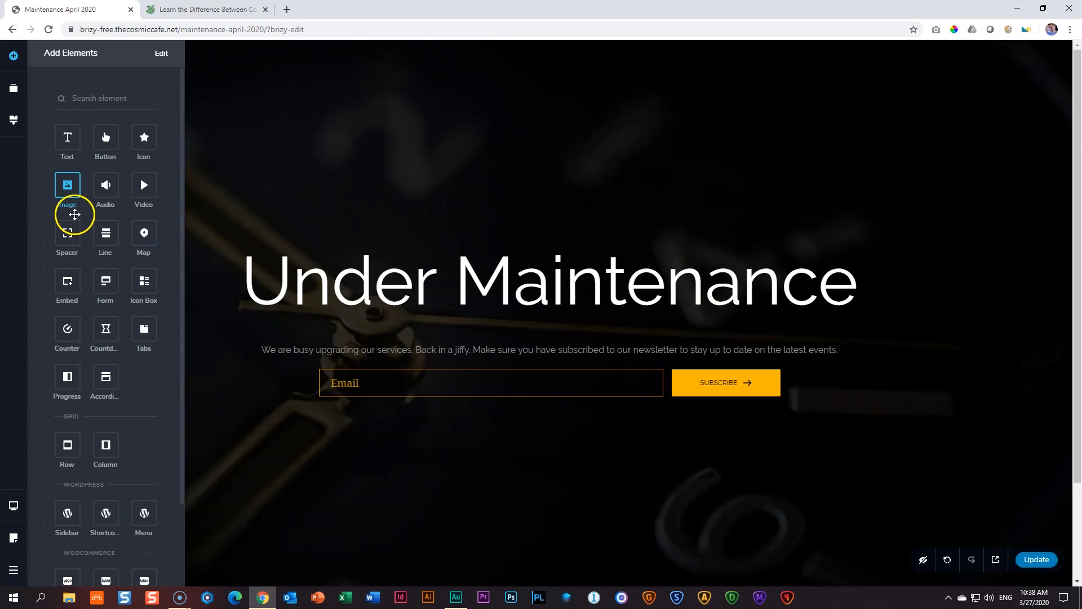
drag(74, 235, 944, 294)
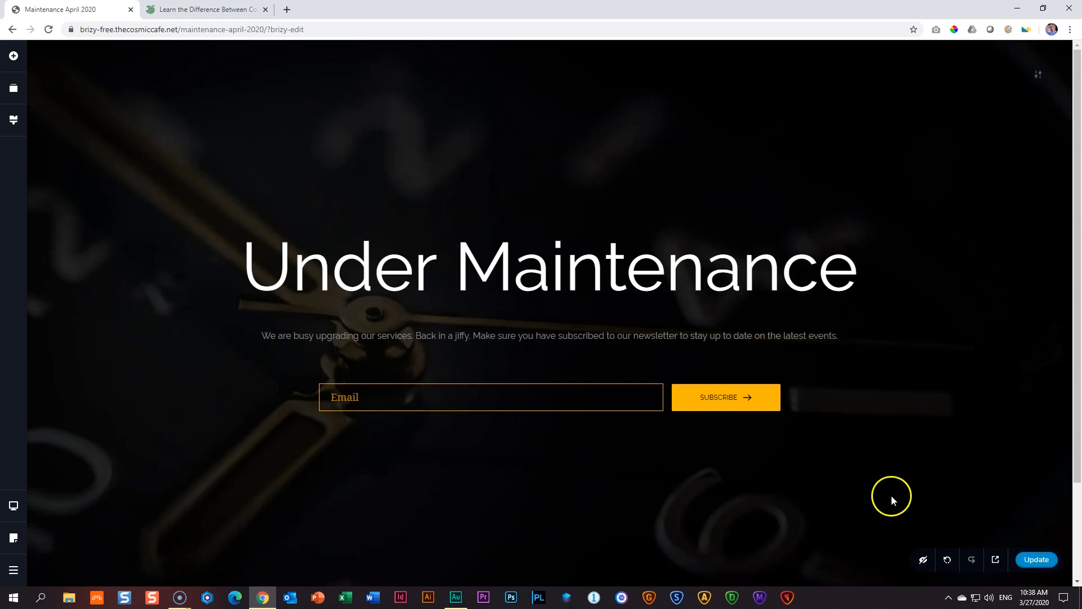
- Switch to the tablet view and reduce the heading's font size until "Under Maintenance" fits on one line
mouse_move(19, 517)
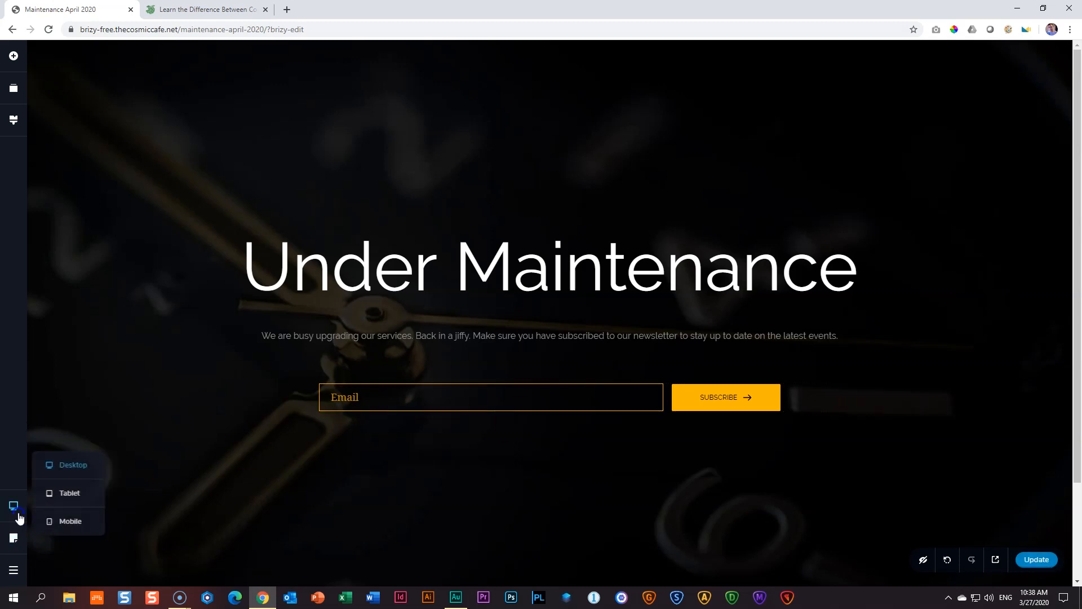
click(62, 492)
click(546, 271)
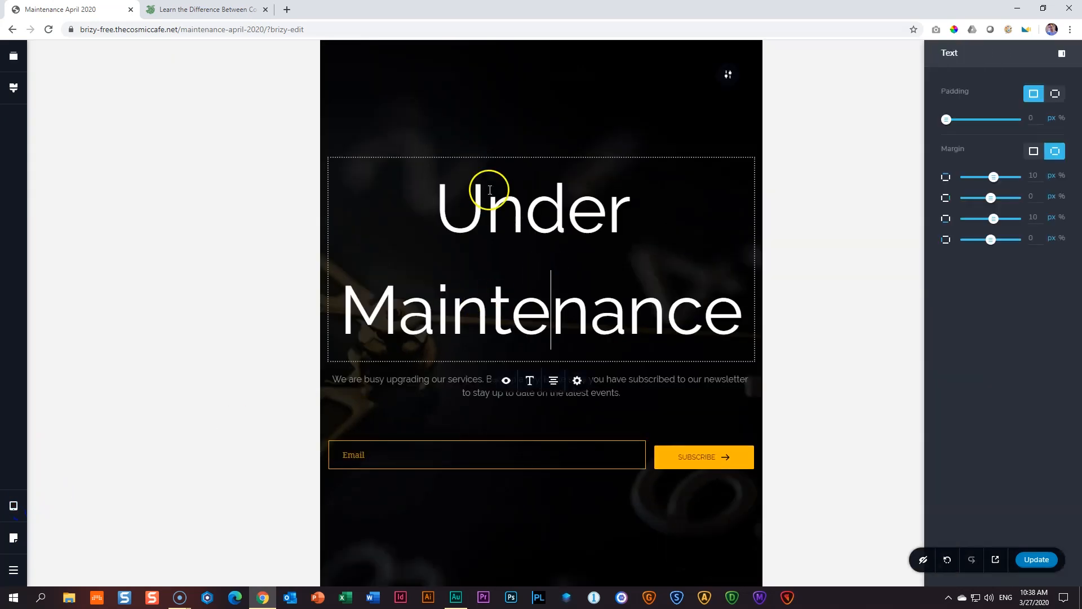
click(529, 381)
click(502, 429)
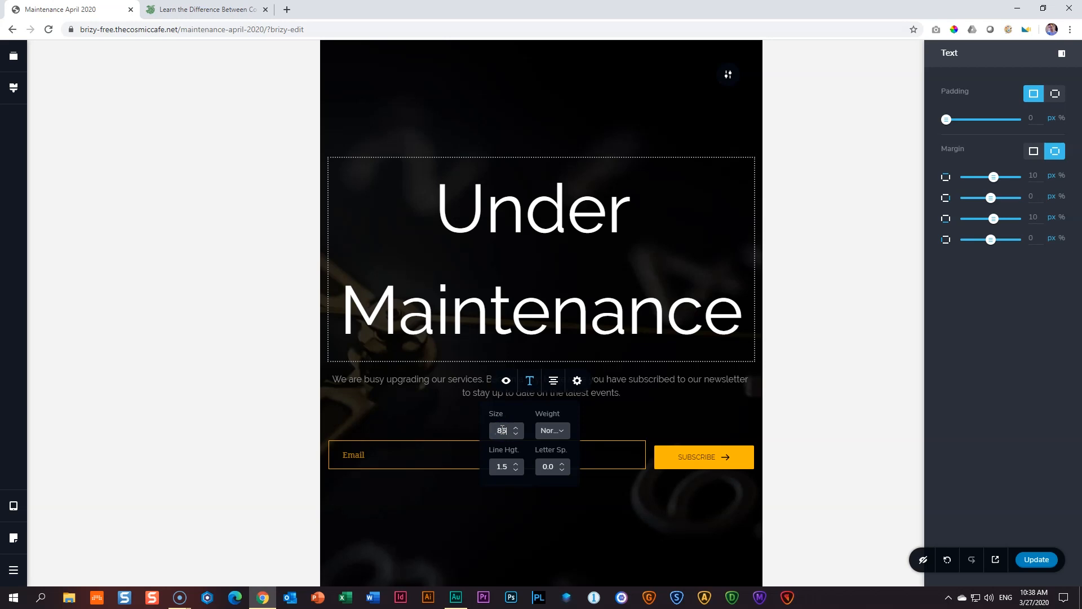
click(503, 431)
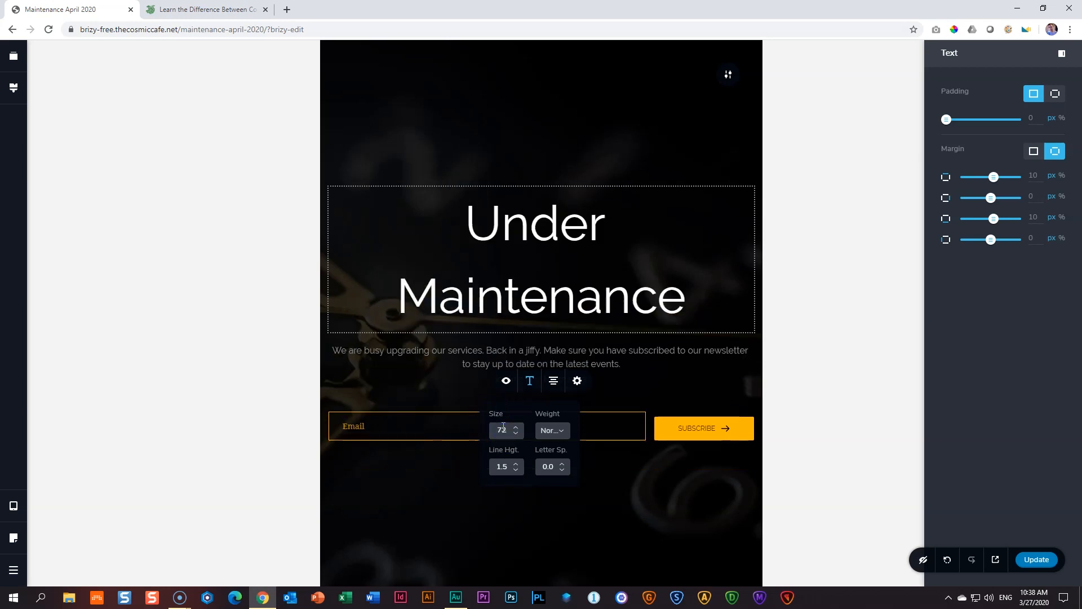
click(473, 324)
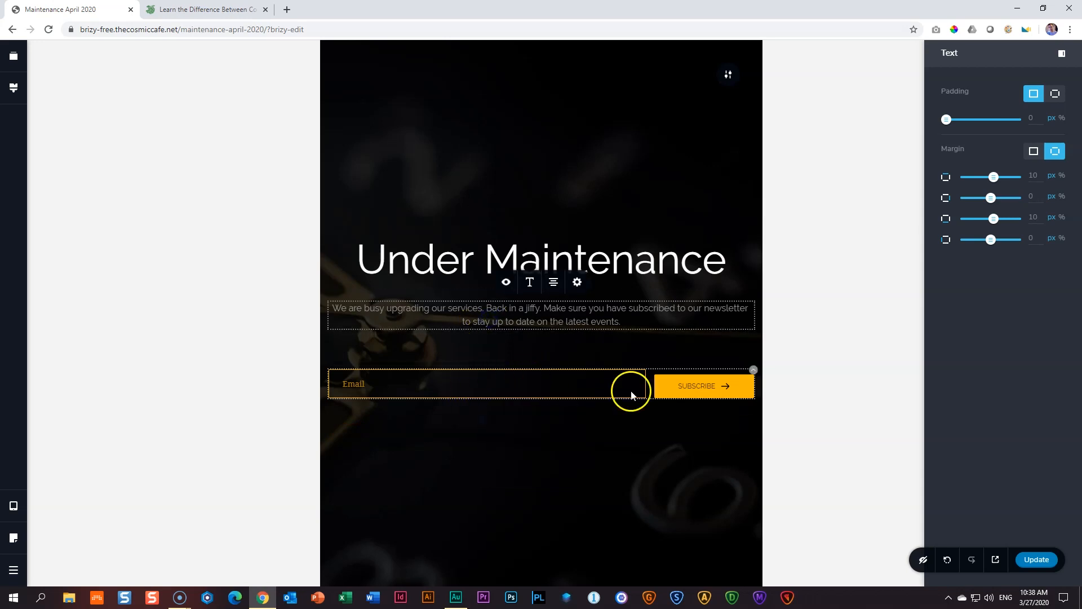
- Set the block's right and left padding to 25 px for the tablet view
click(729, 76)
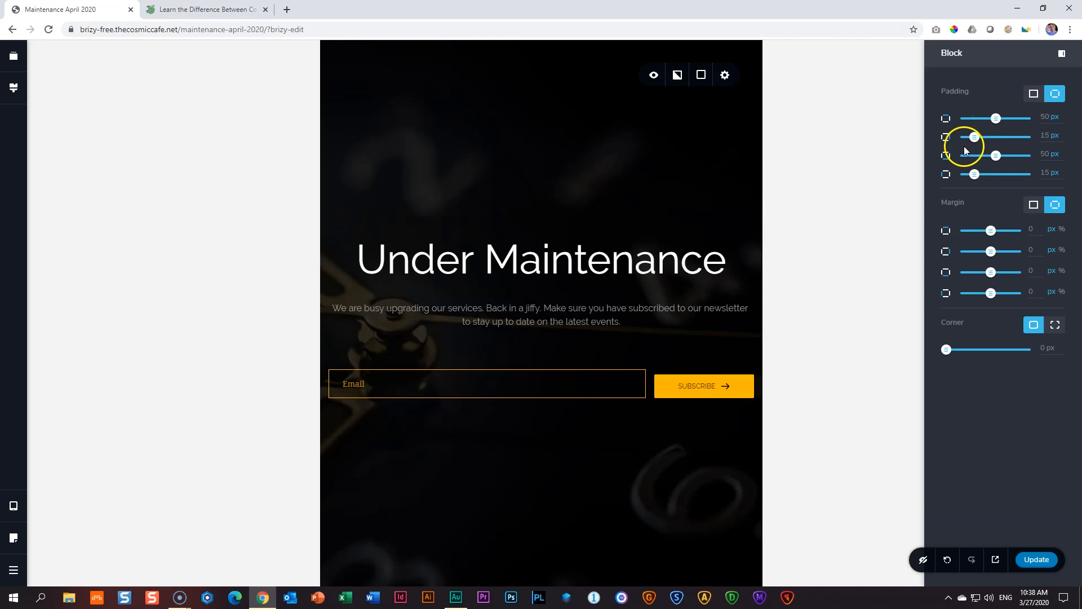
click(1046, 135)
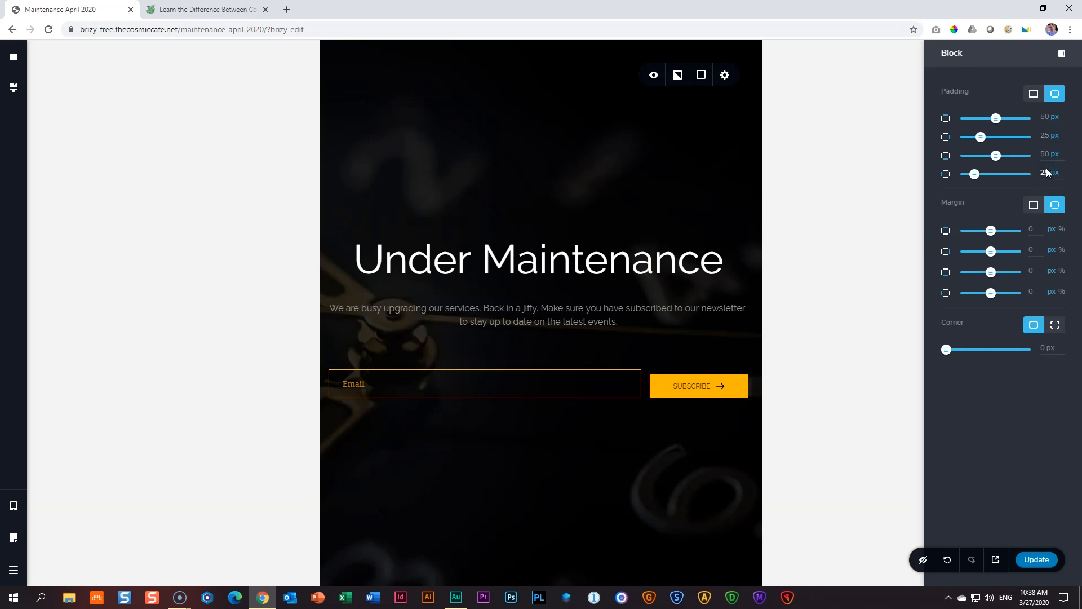
click(717, 209)
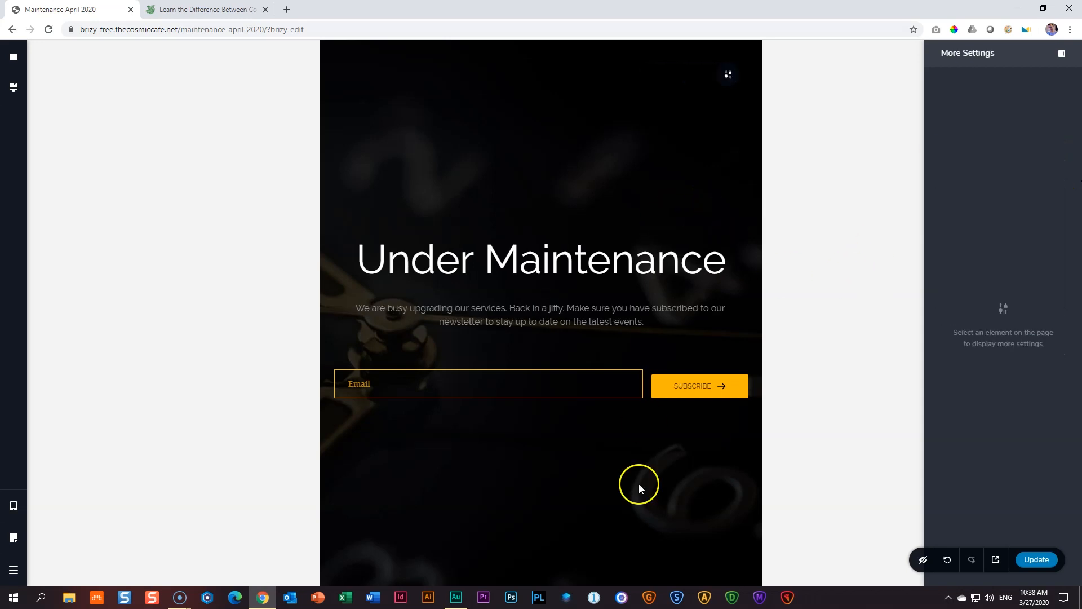
- Switch to the mobile view and set the heading's font size to 48
click(47, 460)
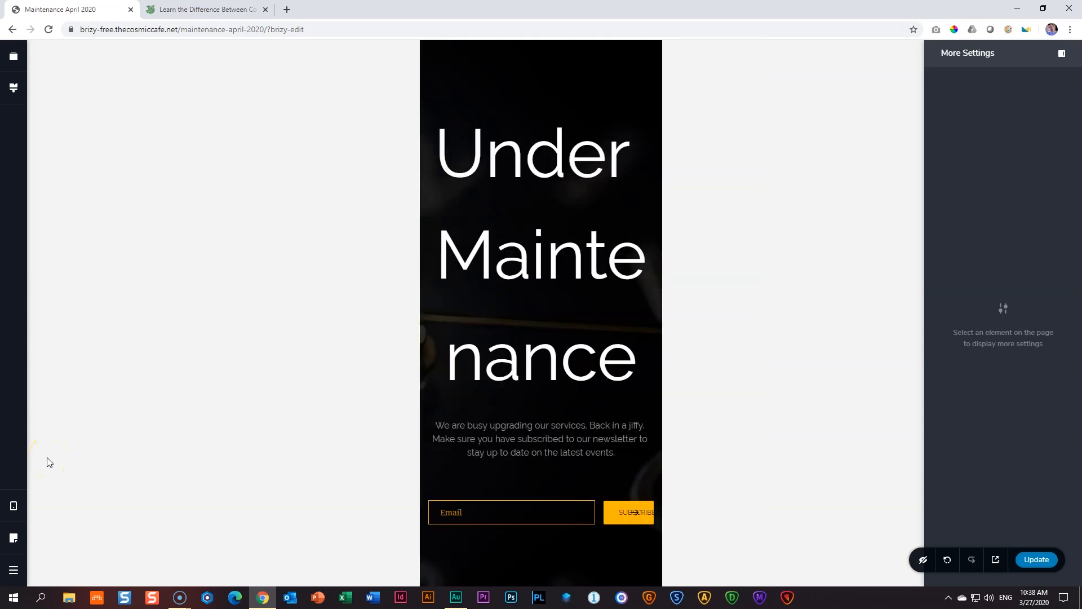
click(547, 251)
click(525, 429)
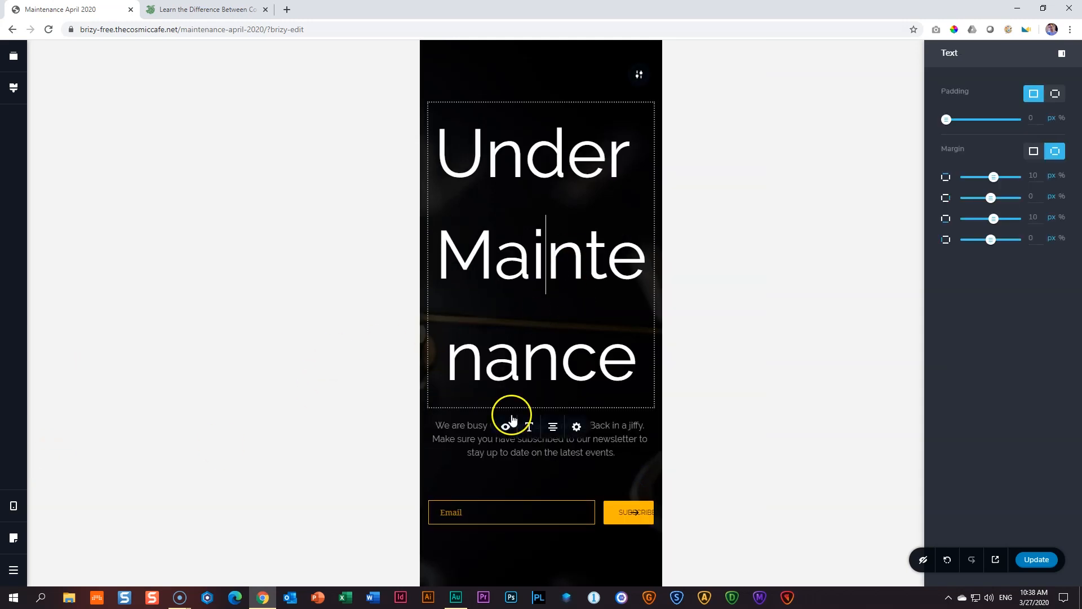
drag(510, 478, 473, 469)
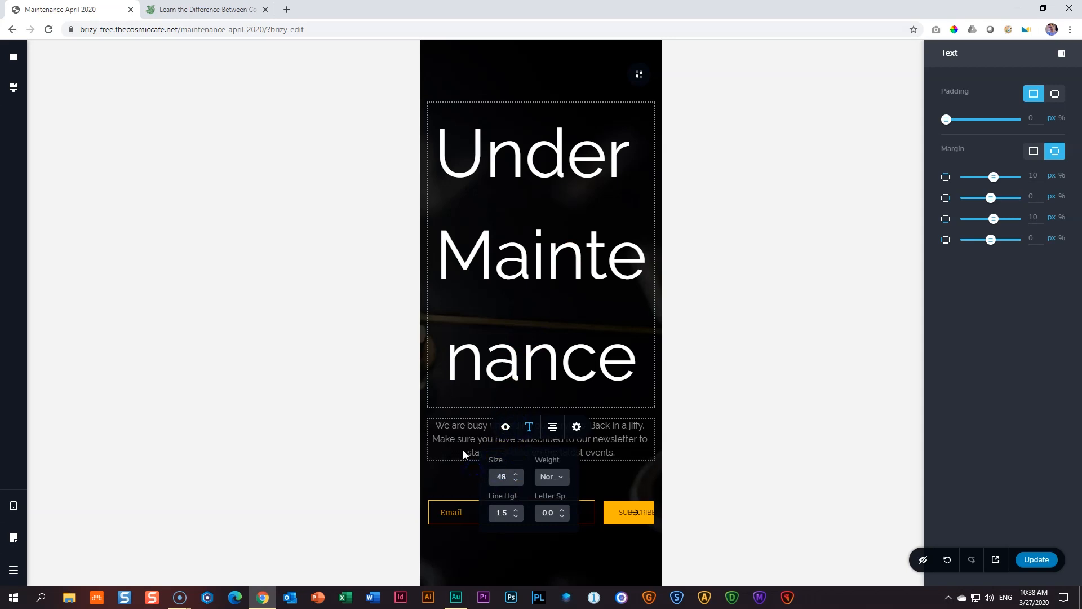
- Set the heading's mobile font size to 48 and reduce its line height to bring the two lines closer together
text(48)
click(582, 239)
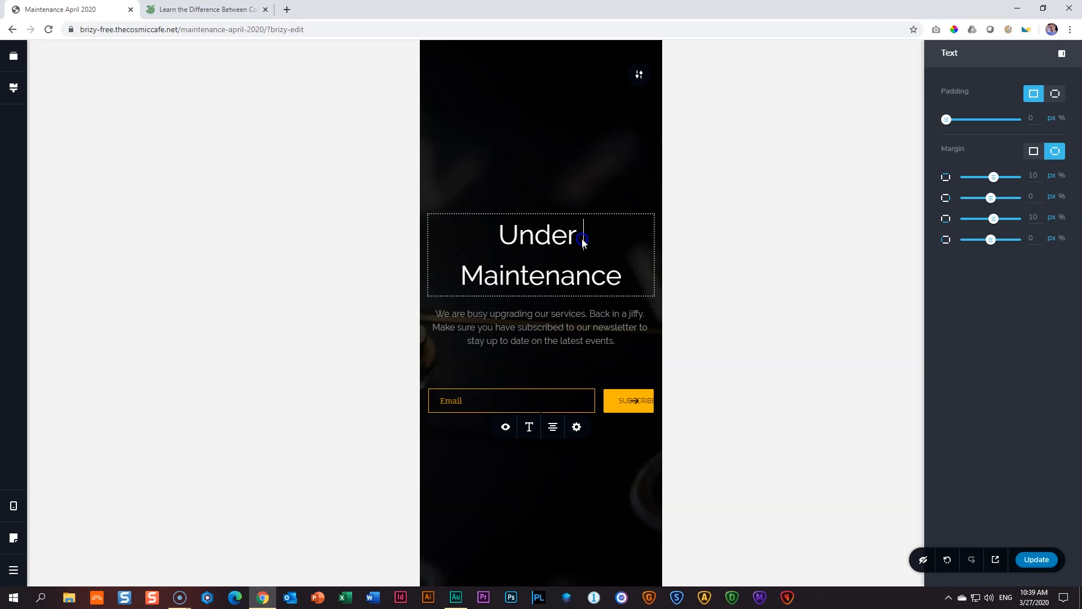
click(529, 427)
click(533, 232)
click(438, 366)
click(511, 237)
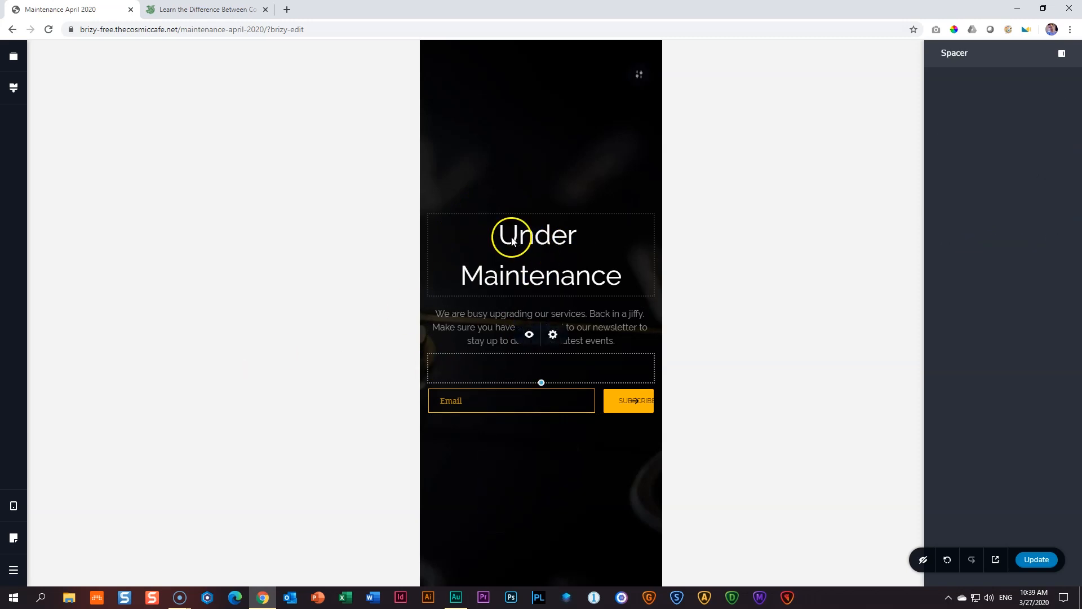
click(523, 315)
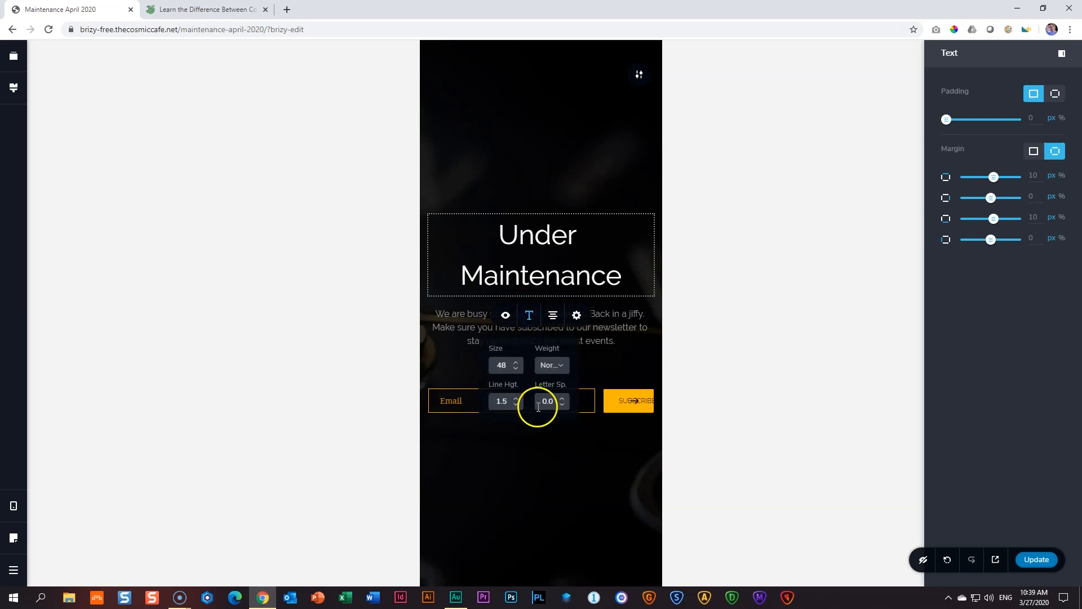
click(517, 406)
click(517, 404)
click(517, 404)
click(609, 331)
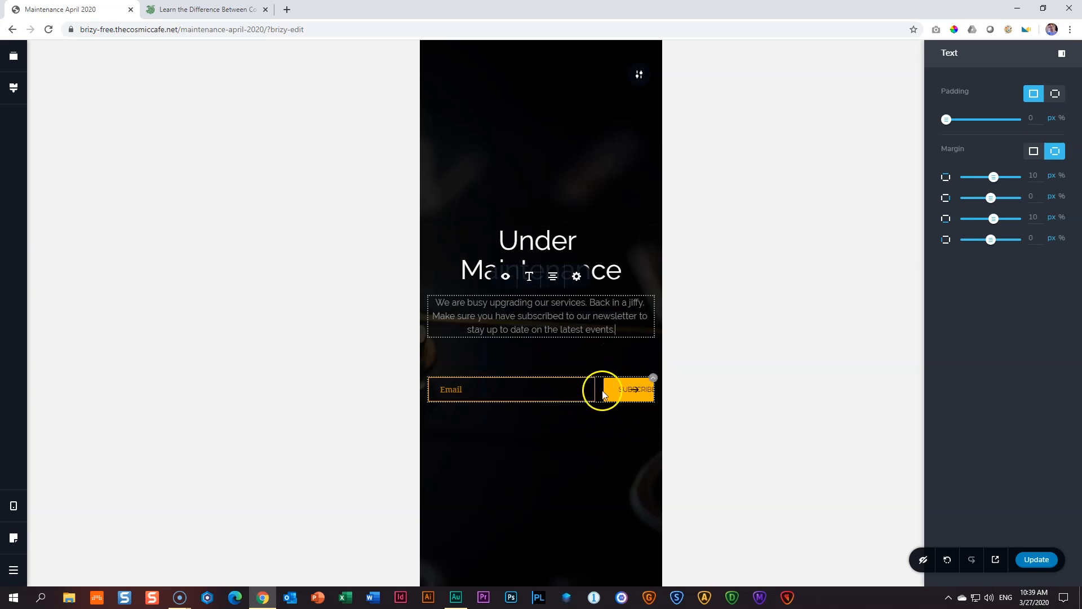
- Widen the Email field to the full width of the subscribe form in the mobile view
click(625, 397)
click(576, 388)
click(535, 357)
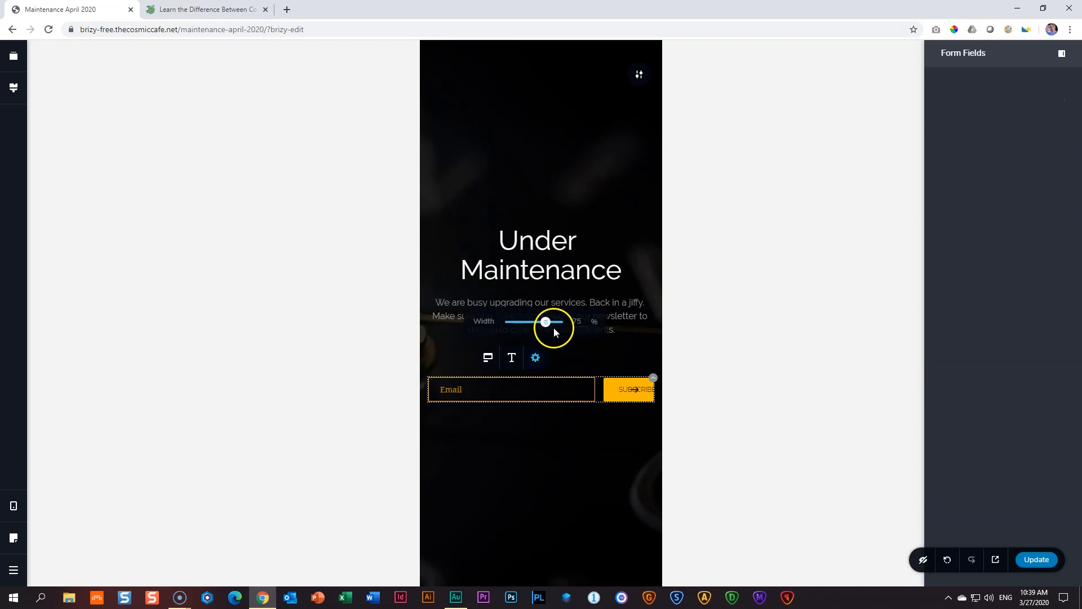
drag(554, 325, 563, 326)
- Set the Subscribe button's width to 43% in the mobile view
click(464, 399)
click(475, 375)
click(498, 374)
click(472, 339)
drag(471, 343, 478, 343)
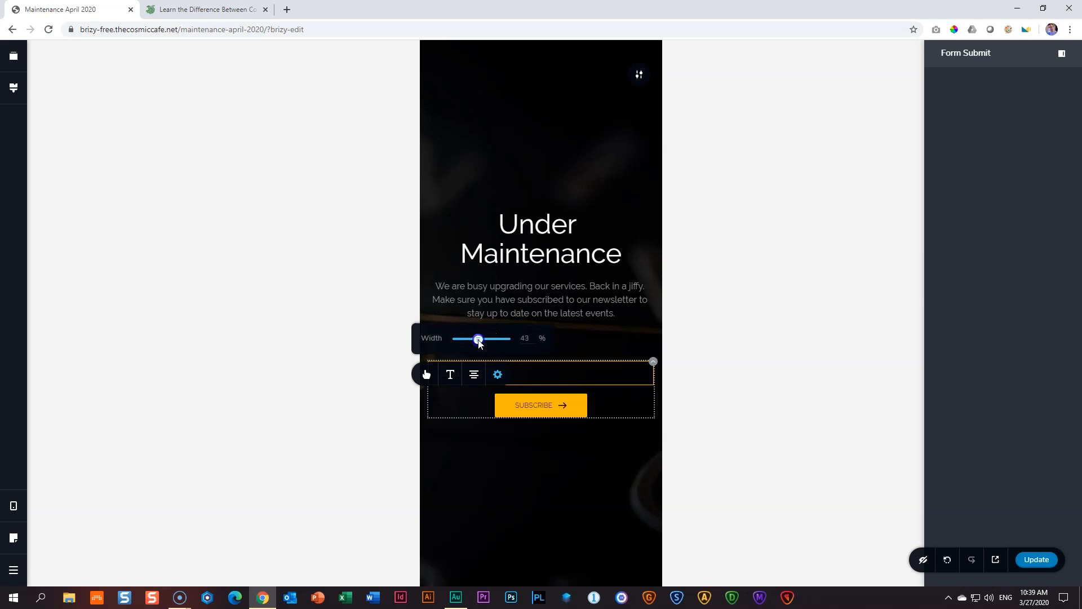
- Set the block's right and left padding to 25 px for the mobile view and save the page
click(627, 151)
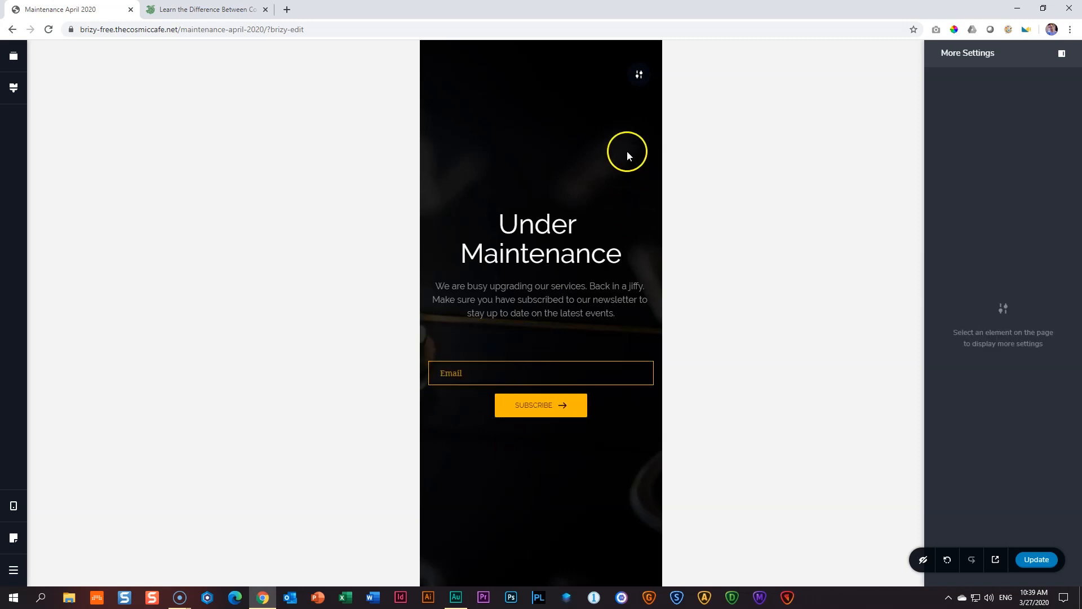
click(635, 75)
click(643, 80)
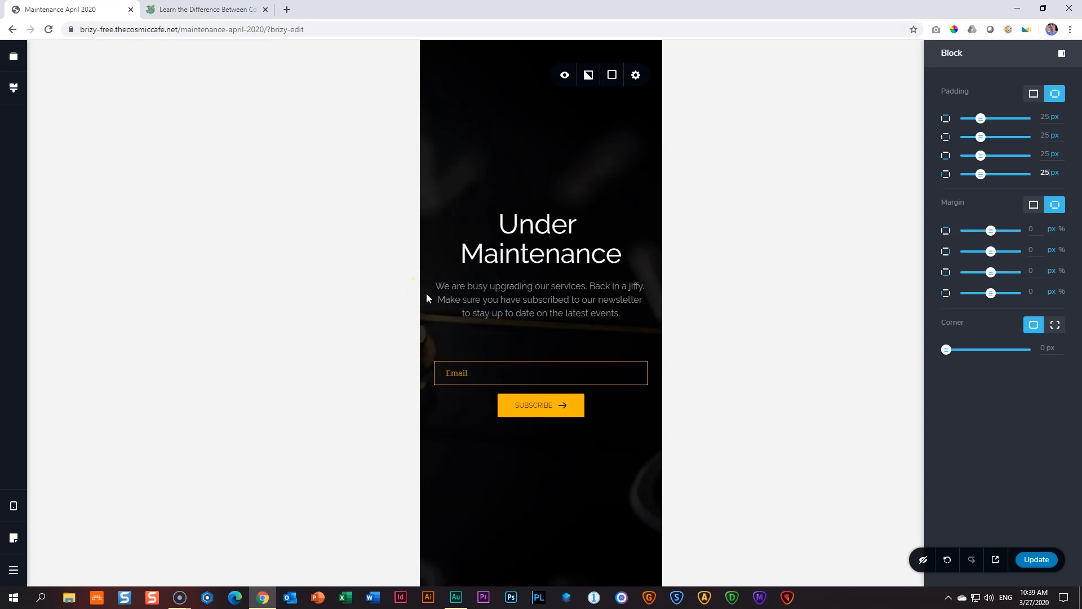
click(1023, 560)
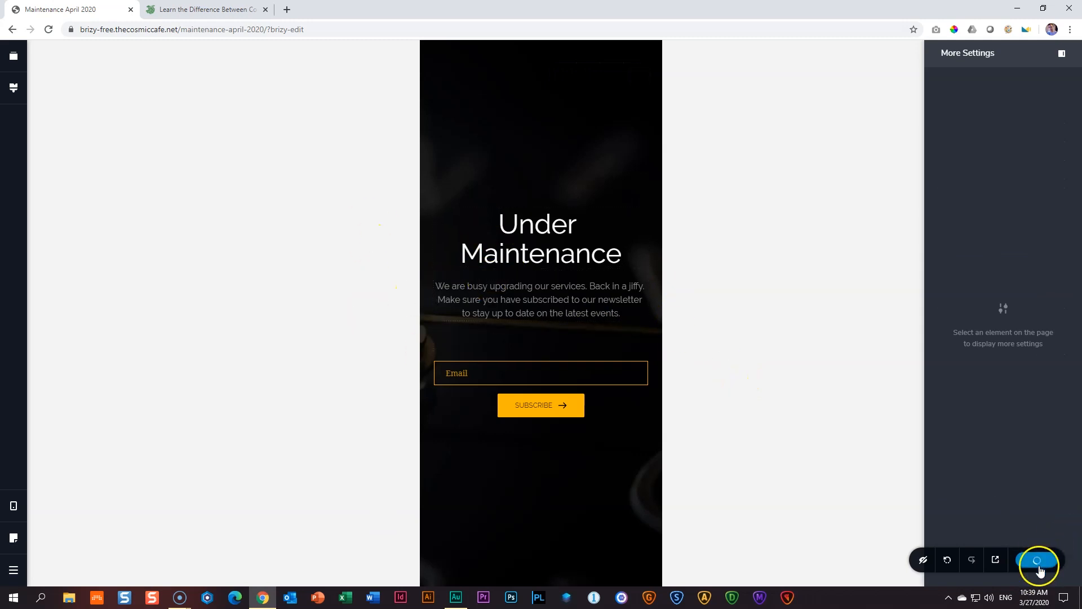
- Leave the page builder for the WordPress dashboard and open Brizy's Maintenance Mode settings
click(15, 572)
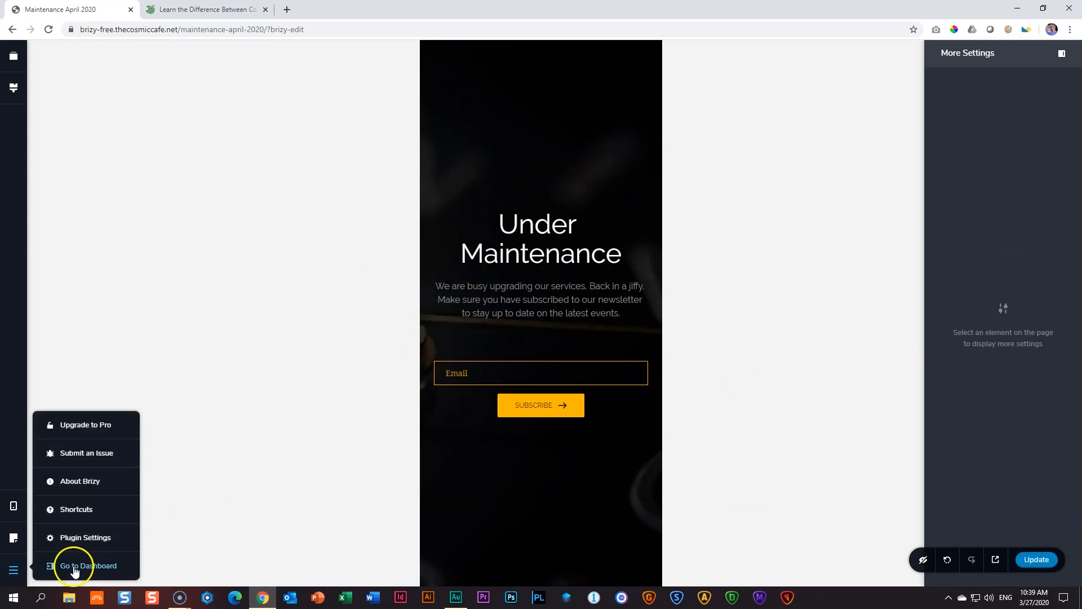
click(76, 567)
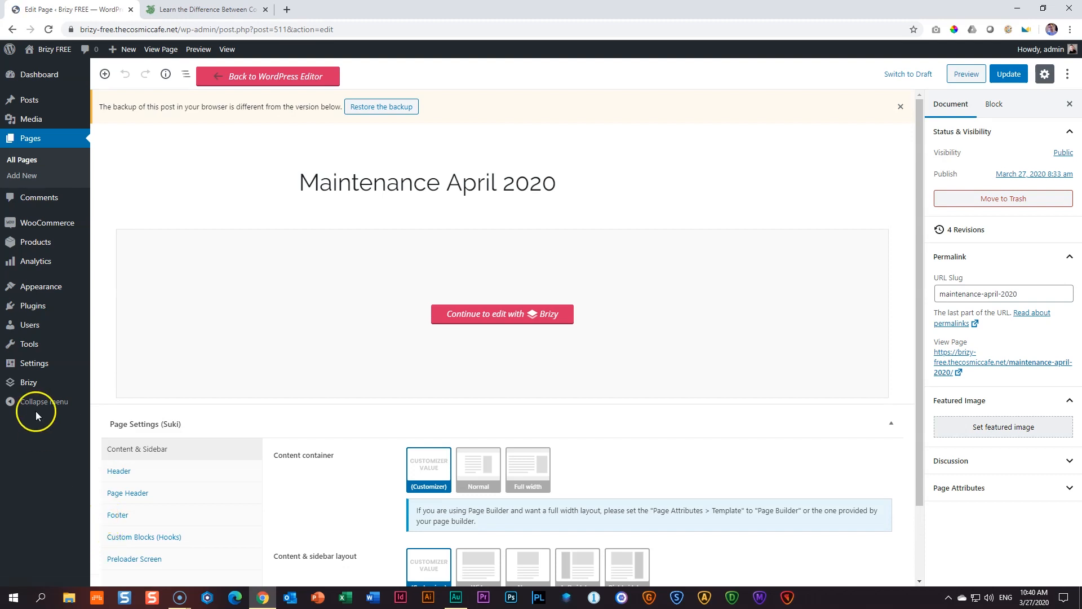
mouse_move(33, 384)
click(30, 385)
click(93, 384)
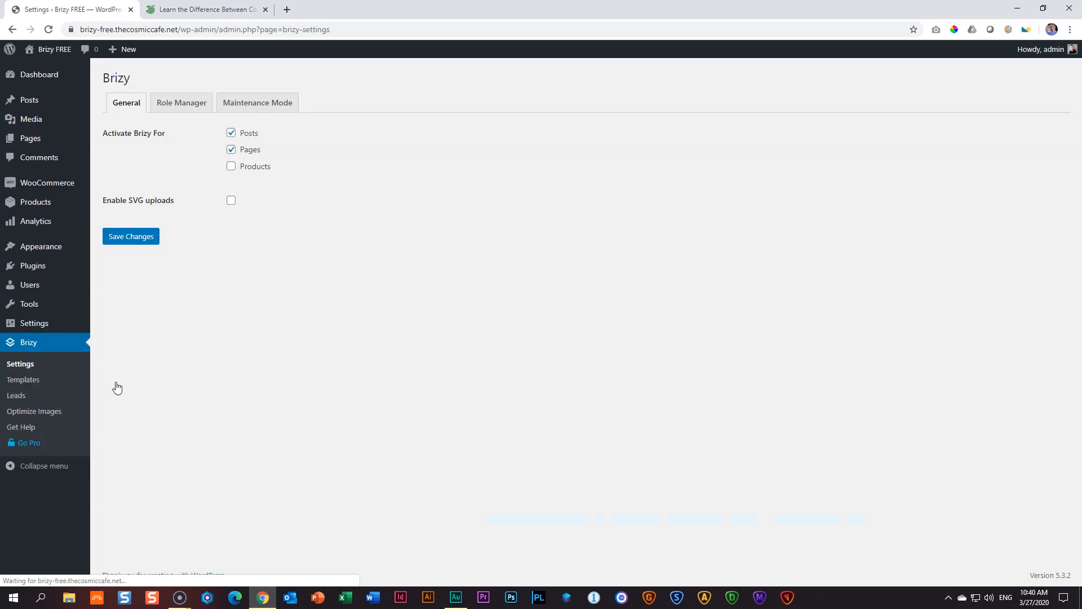
click(276, 107)
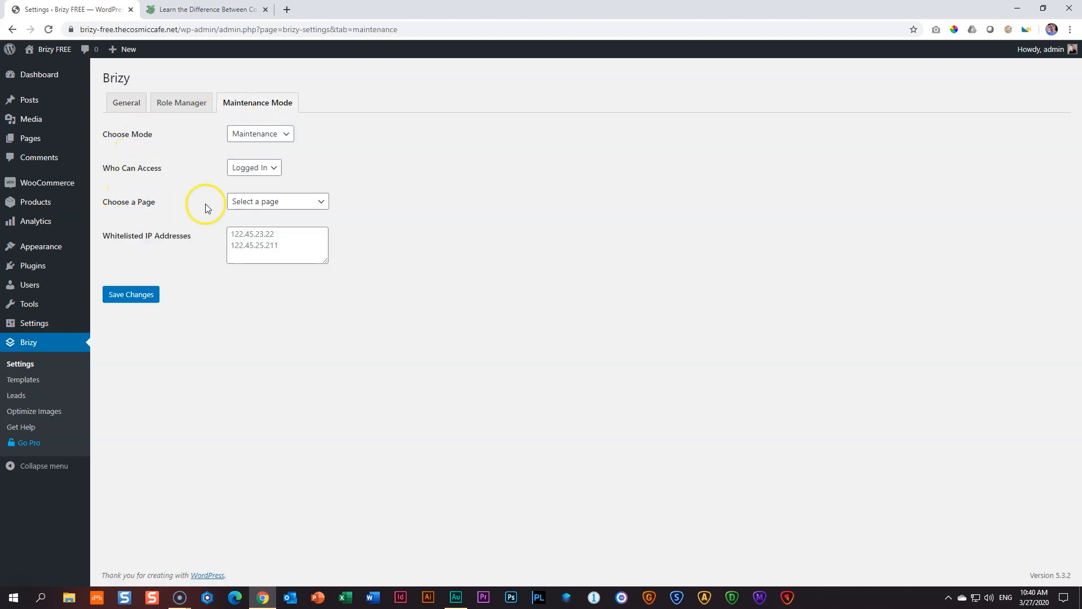
- Assign Maintenance April 2020 as the maintenance page and save the settings
click(253, 203)
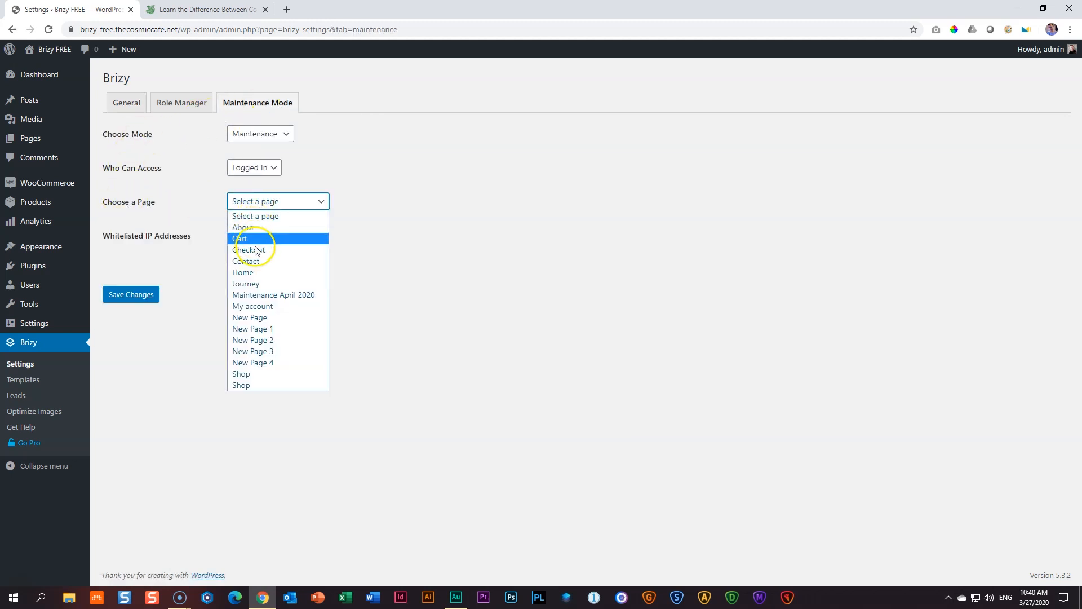
click(265, 298)
click(115, 299)
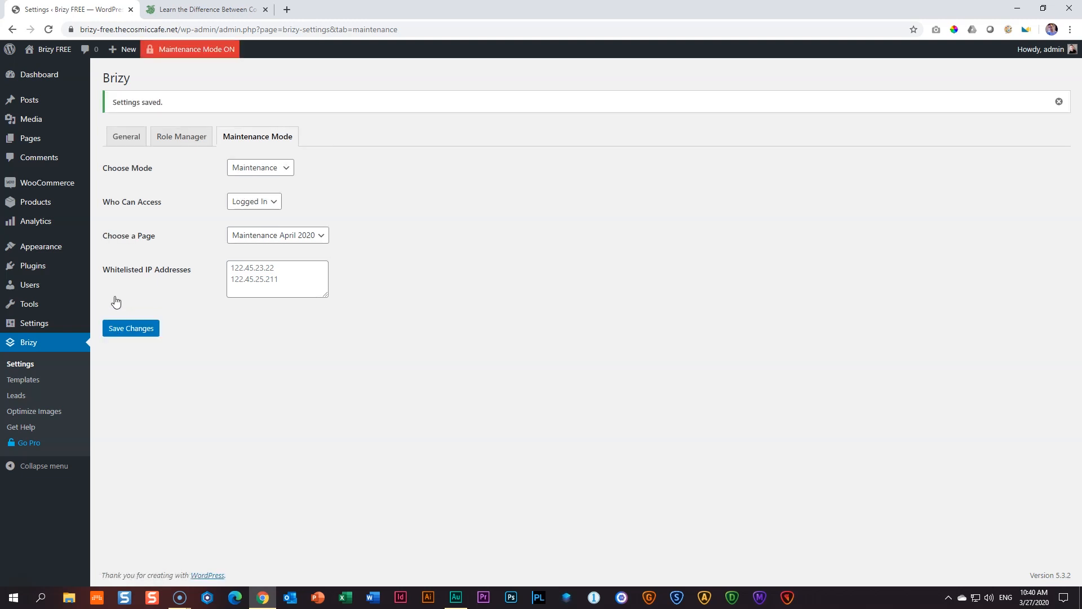
- Open the site's front end in a new tab and check what a logged-in administrator sees during maintenance mode
mouse_move(175, 56)
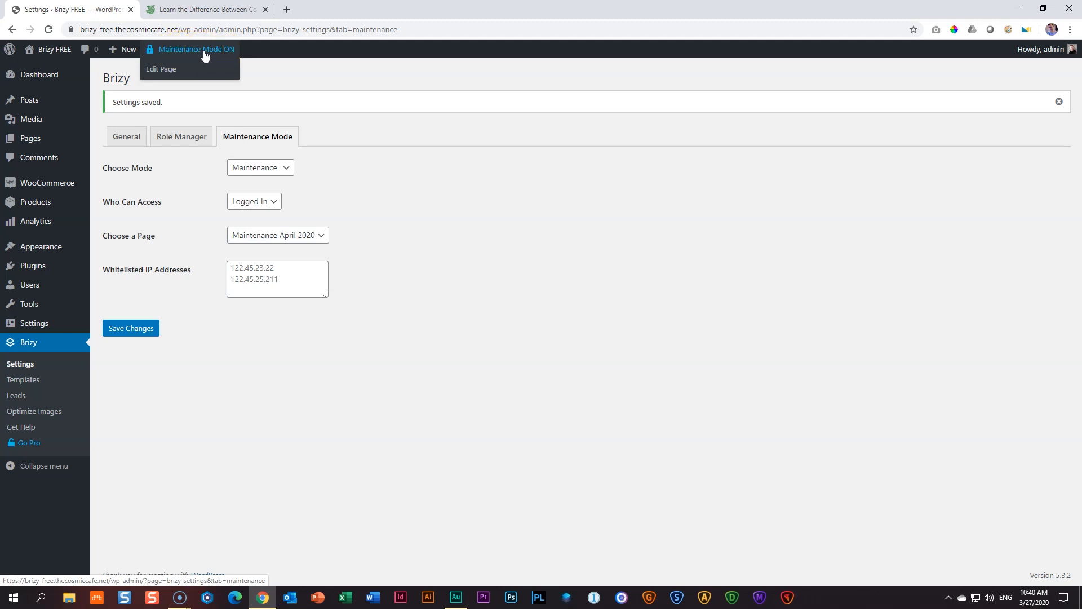
mouse_move(57, 55)
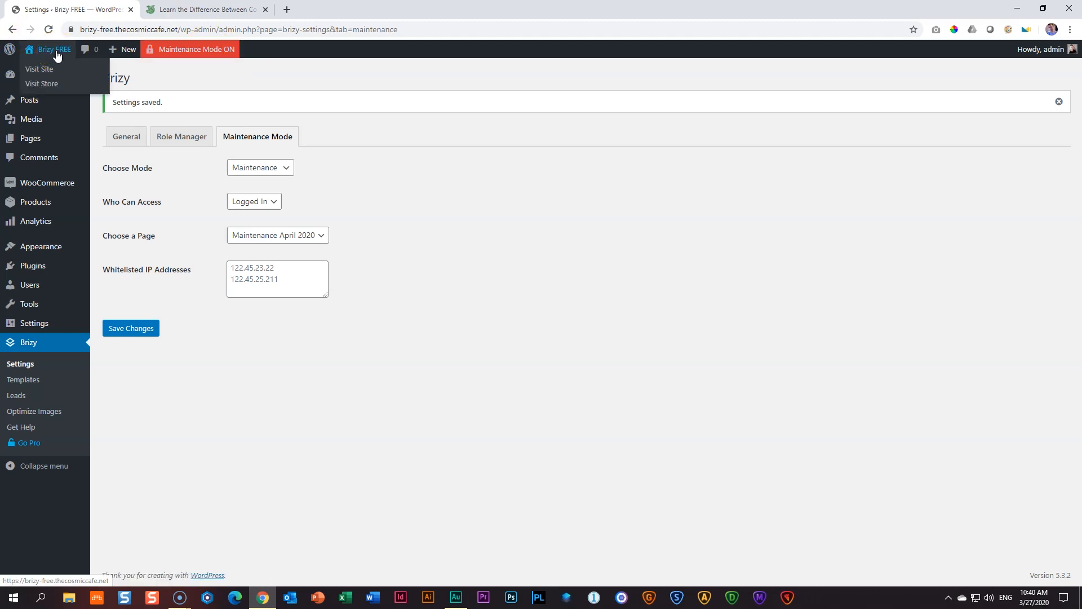
ctrl+click(58, 55)
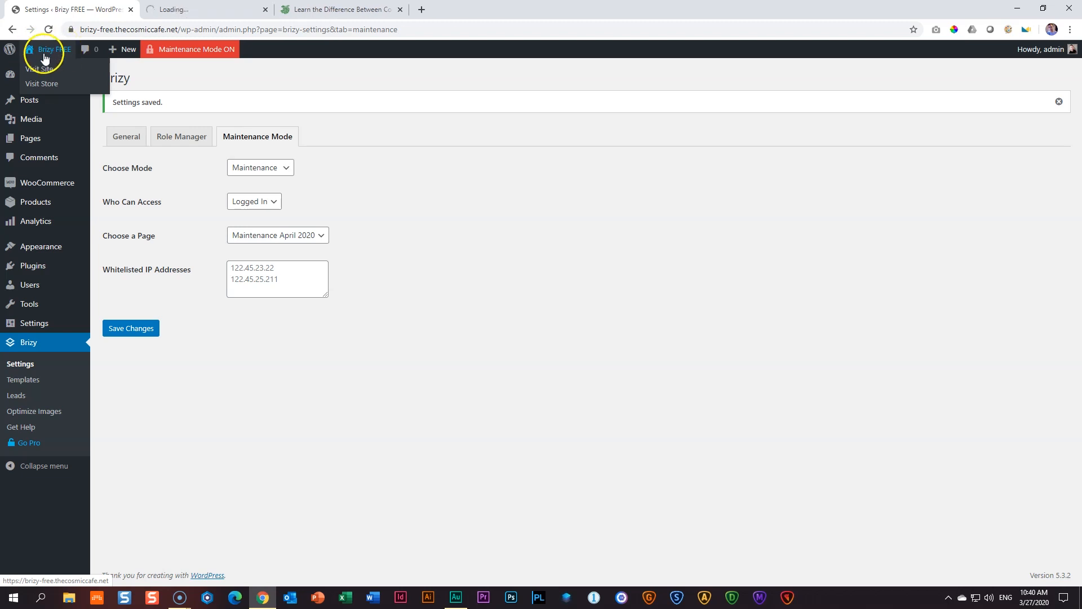
click(202, 10)
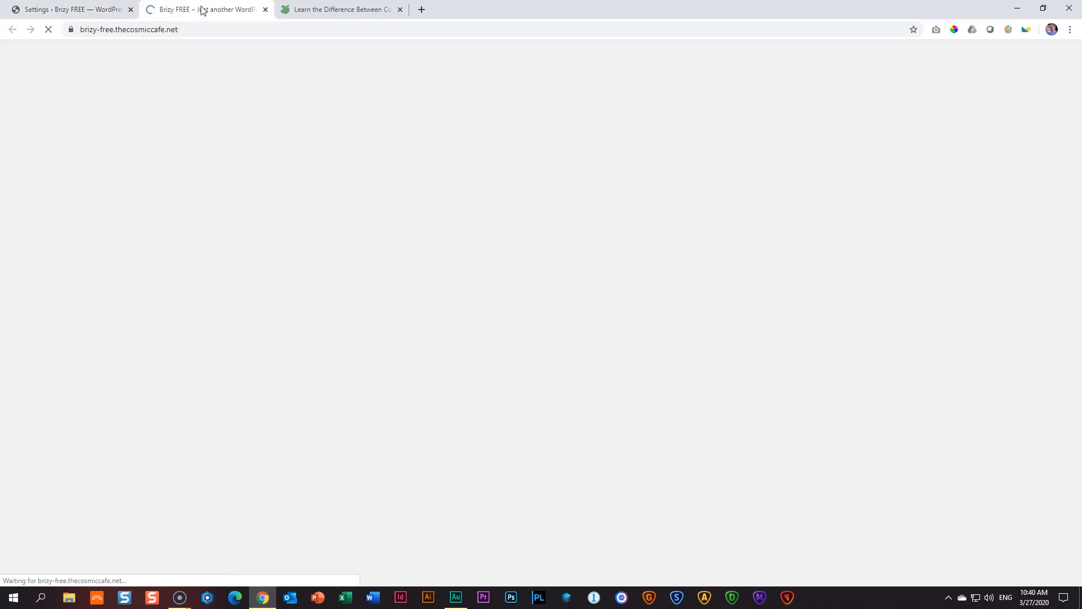
scroll(622, 285, down, 20)
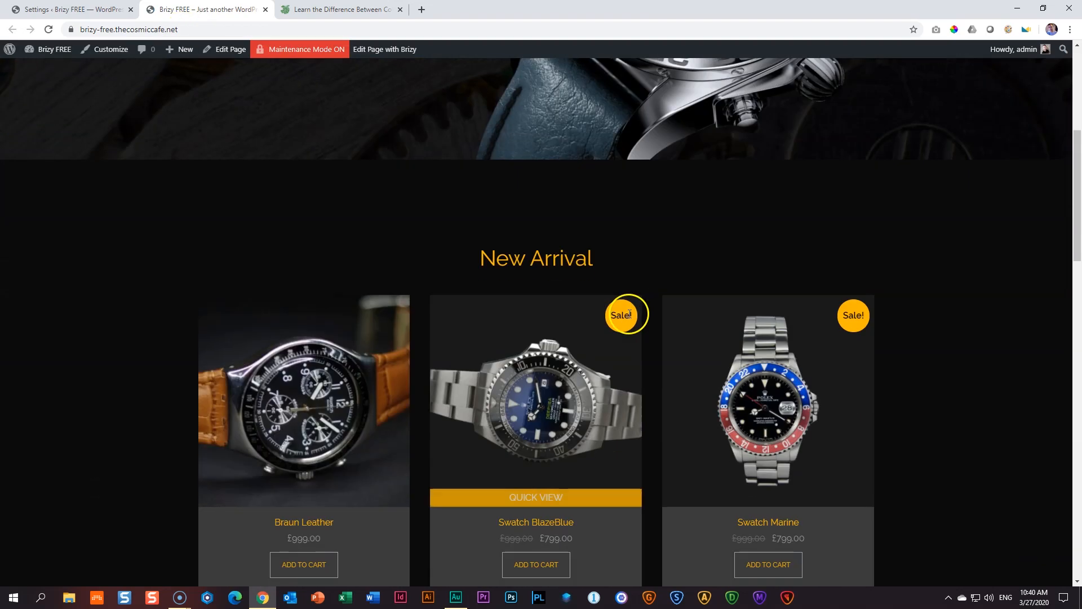
scroll(632, 319, up, 20)
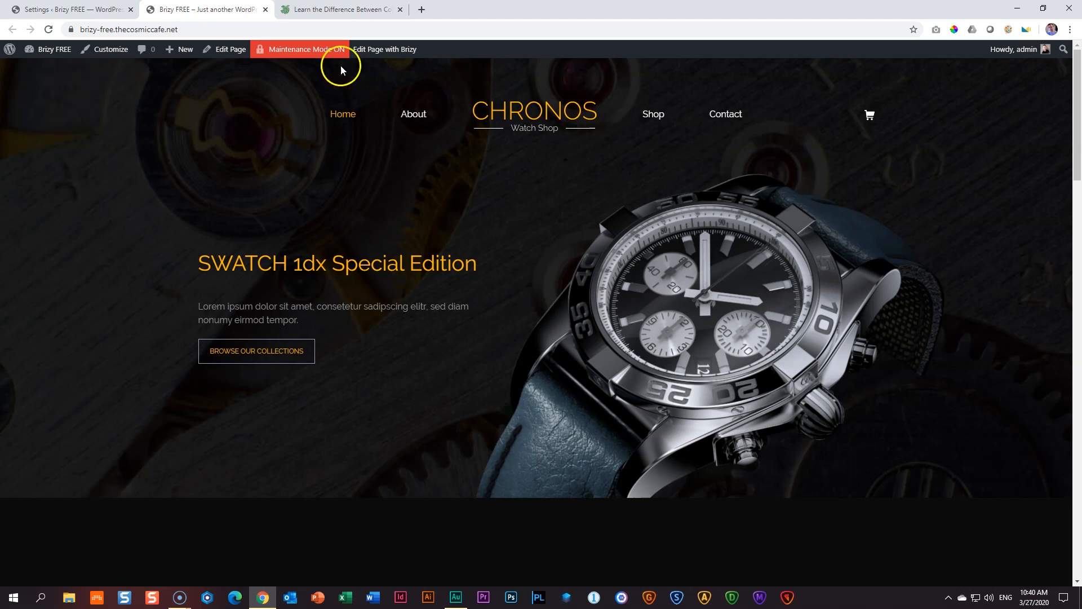
mouse_move(337, 49)
- Open brizy-free.thecosmiccafe.net in a new incognito window to check what a logged-out visitor sees
click(1070, 29)
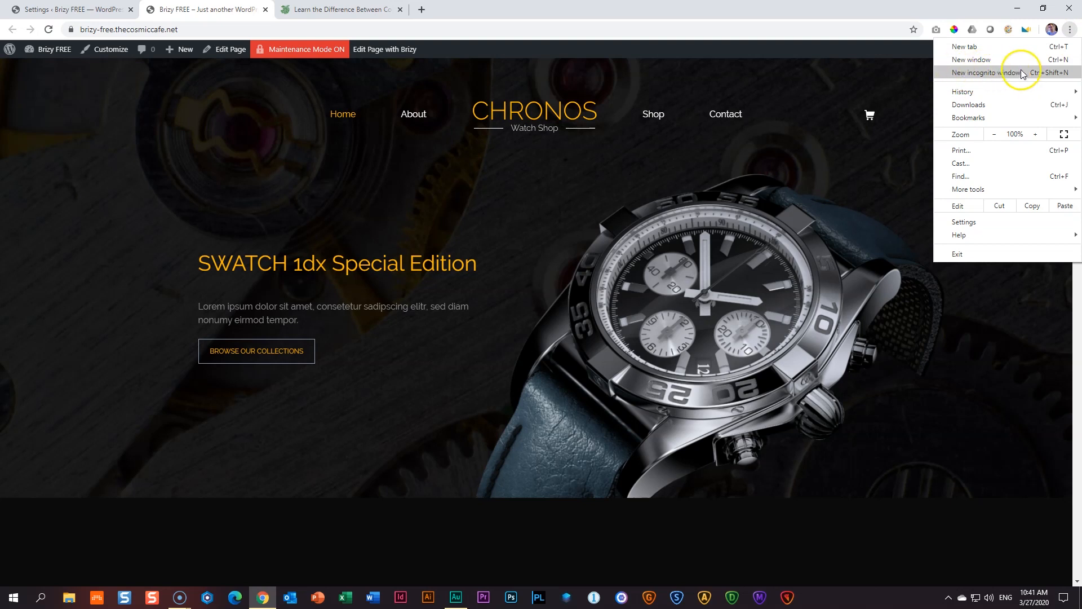
click(975, 77)
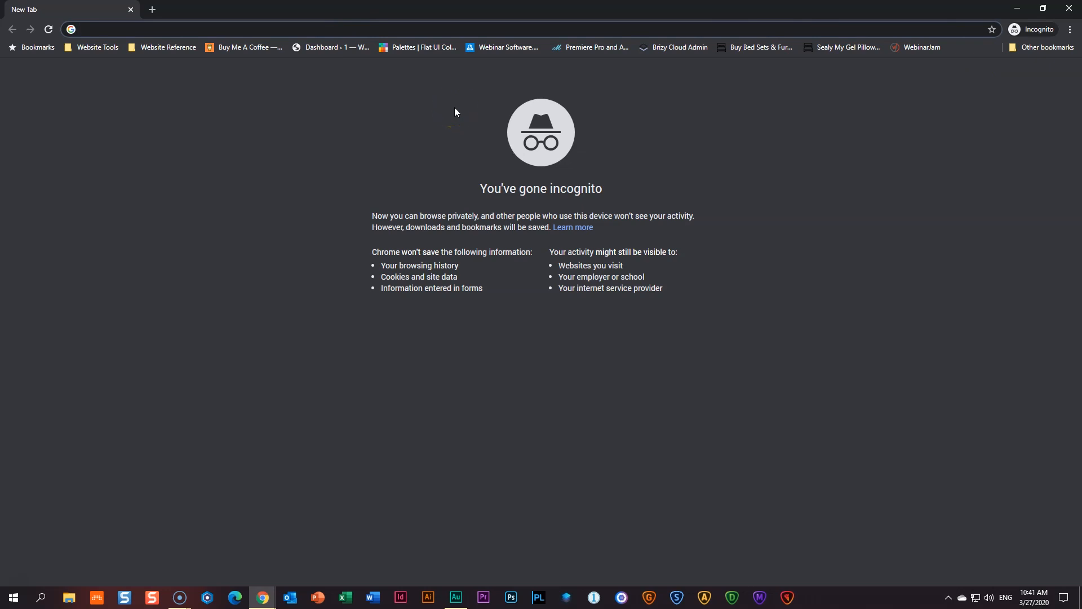
key(alt+Tab)
click(189, 29)
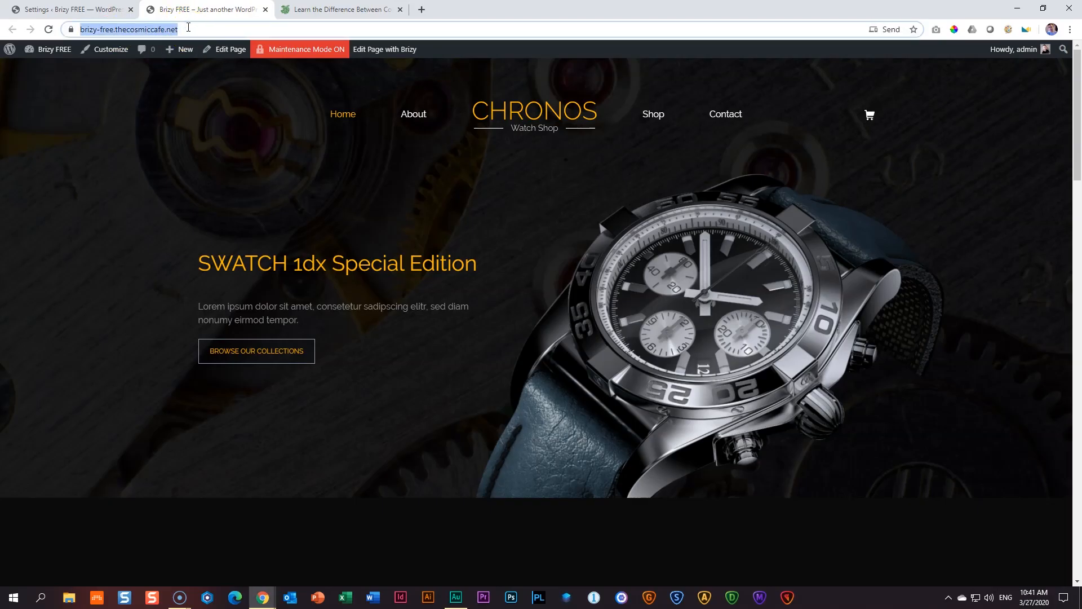
key(alt+Tab)
click(210, 23)
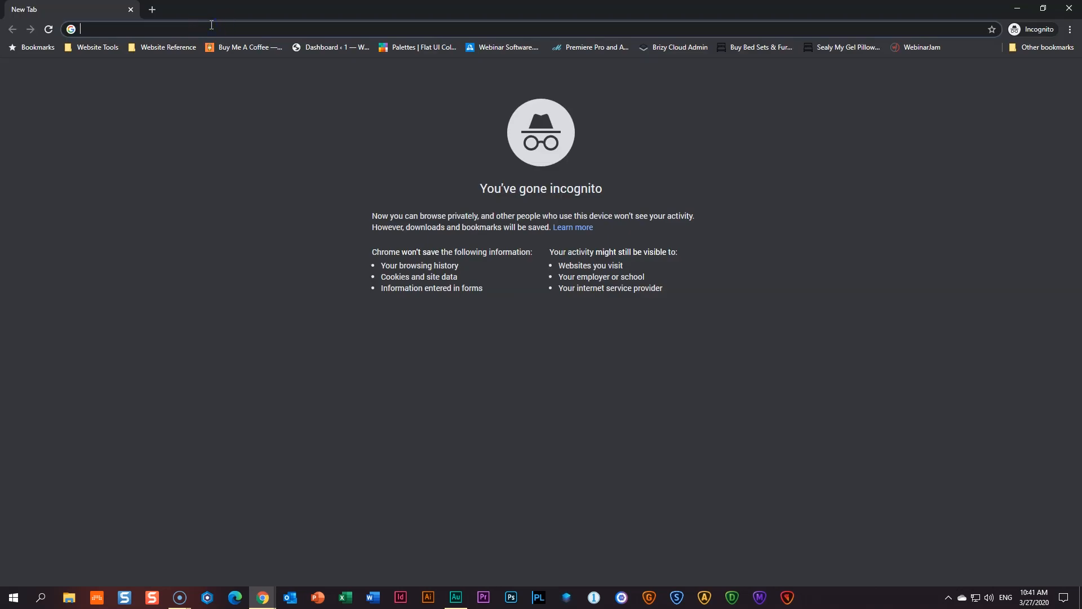
text(https://brizy-free.thecosmiccafe.net/)
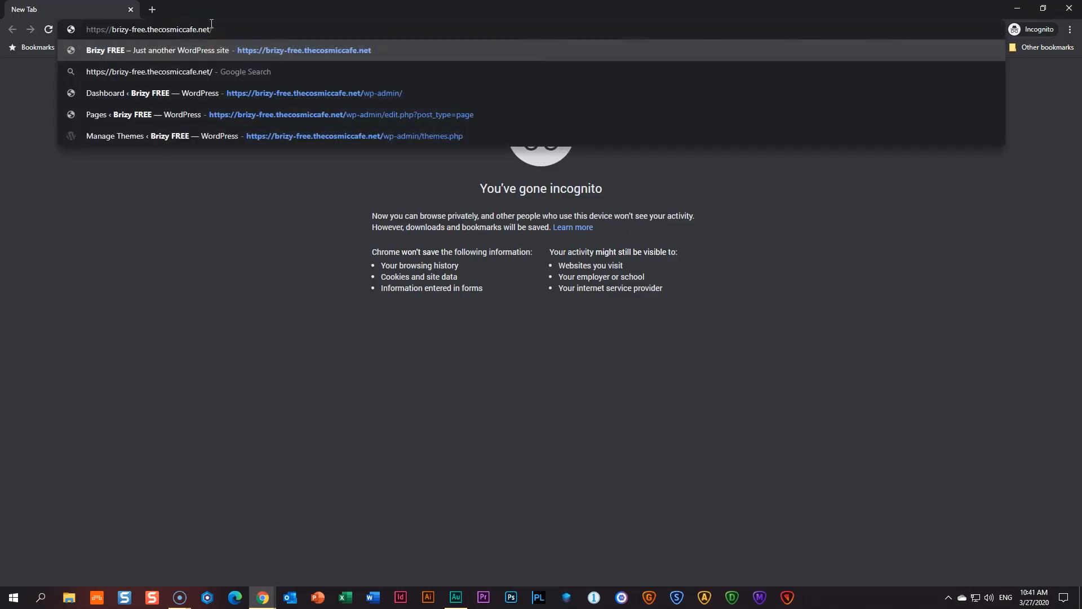
key(Return)
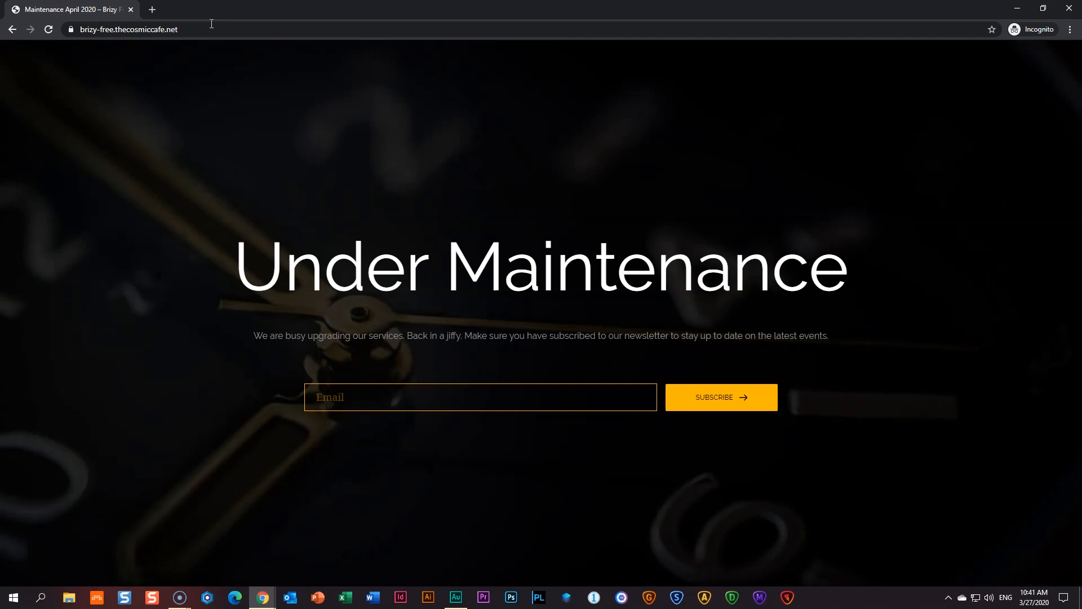
- Preview the maintenance page as iPhone X, iPad Pro and iPad with the developer tools, then return to the normal desktop view
key(F12)
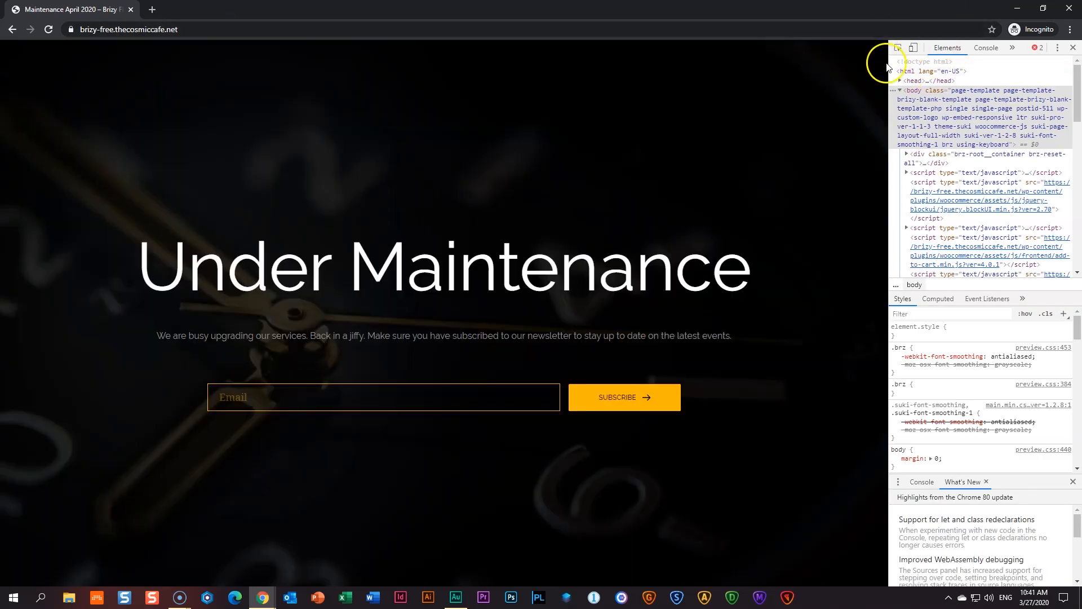
click(914, 49)
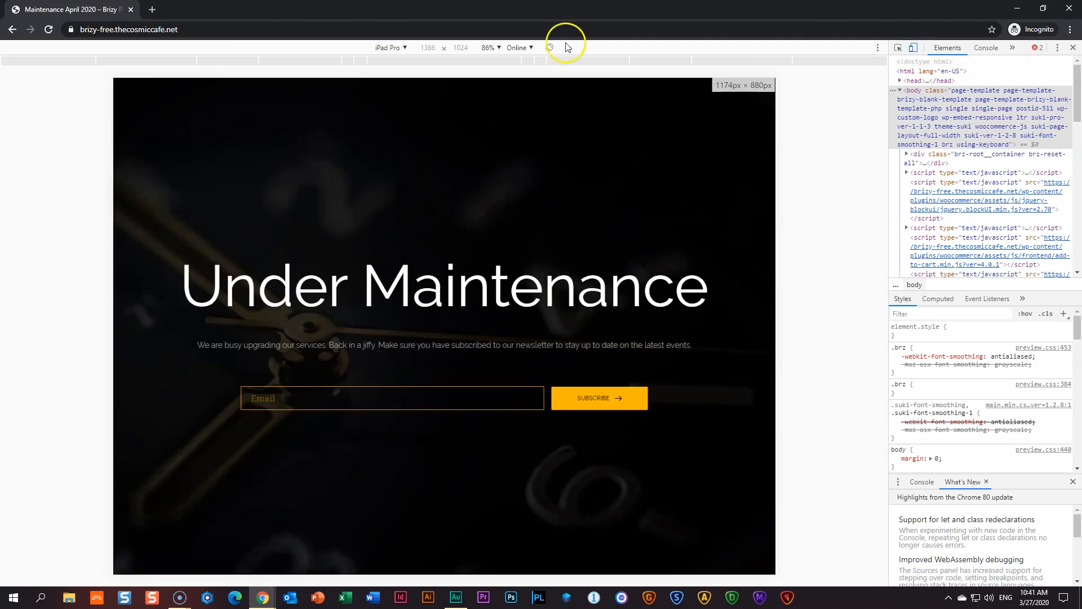
click(403, 47)
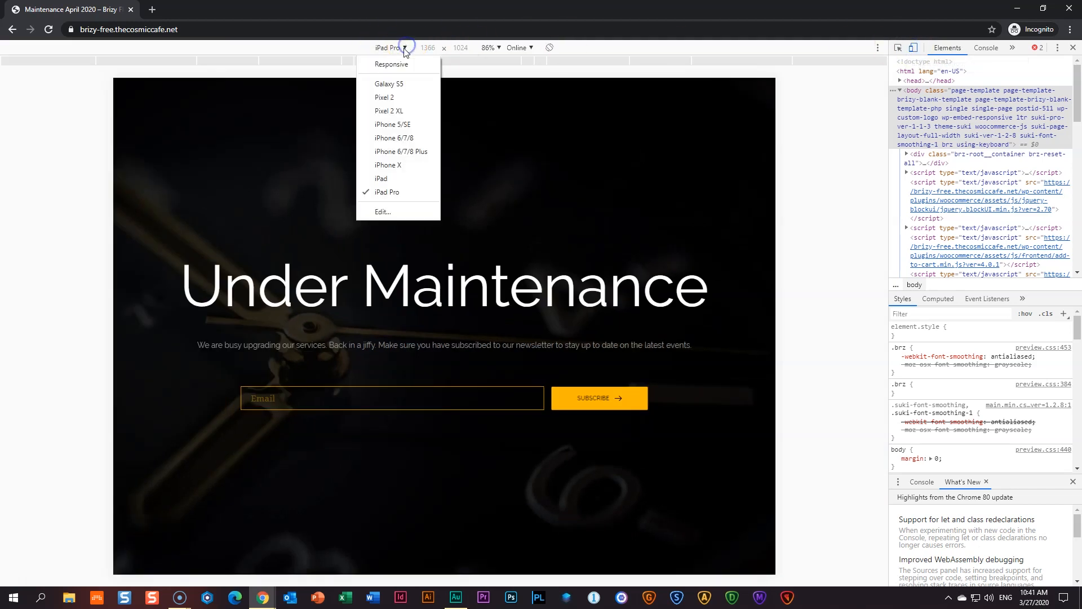
click(385, 164)
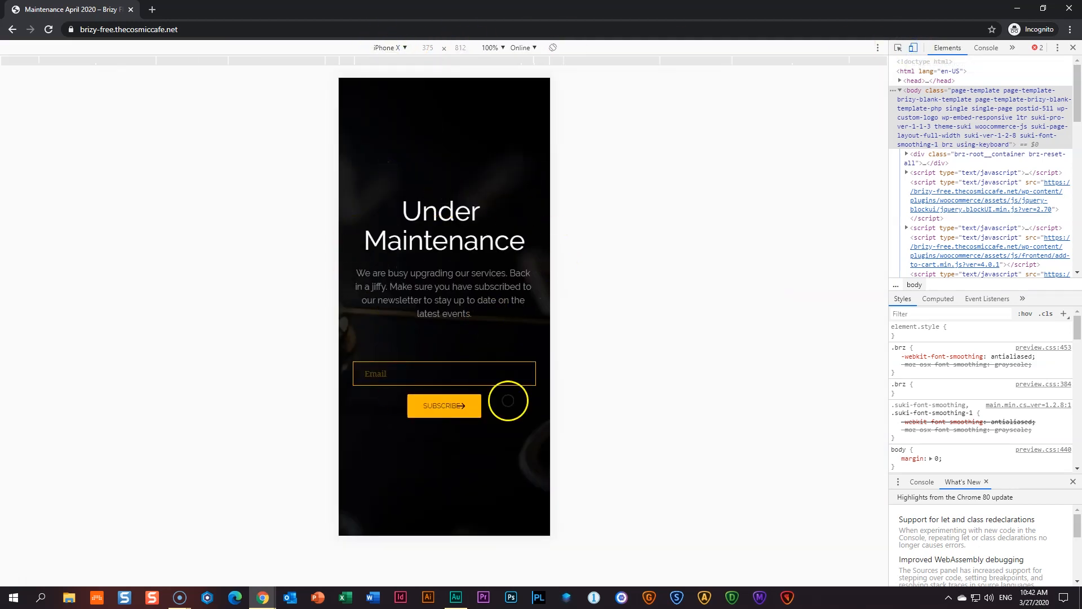
click(403, 47)
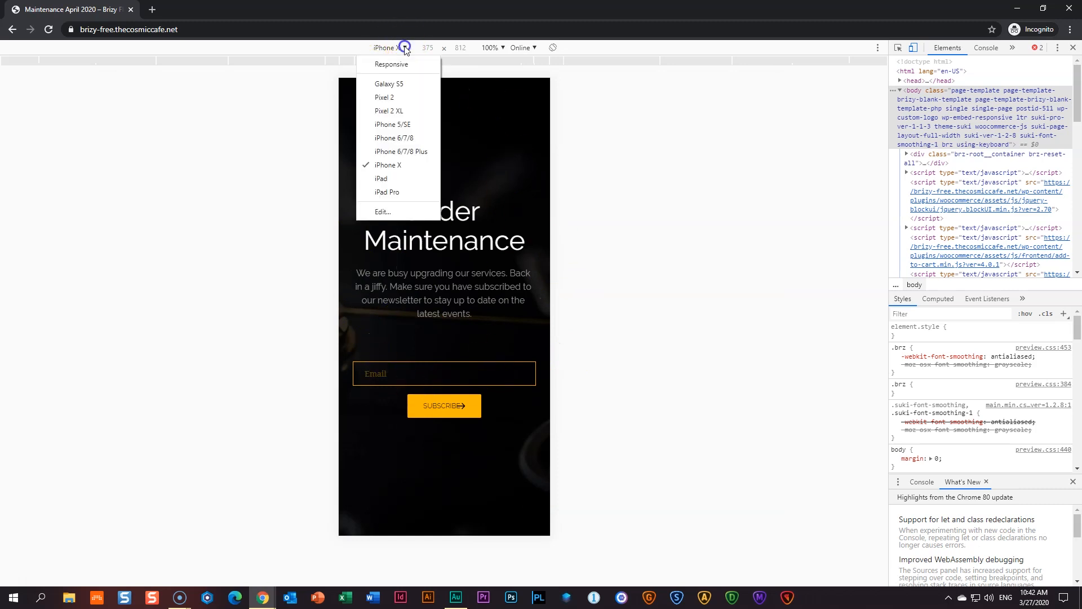
click(397, 192)
click(397, 48)
click(391, 178)
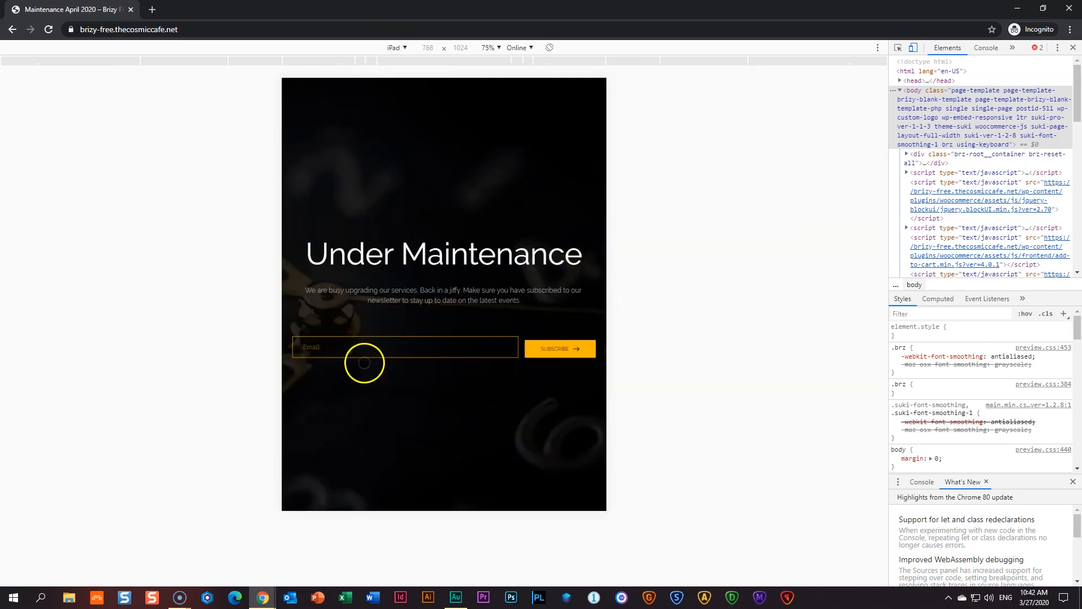
click(914, 49)
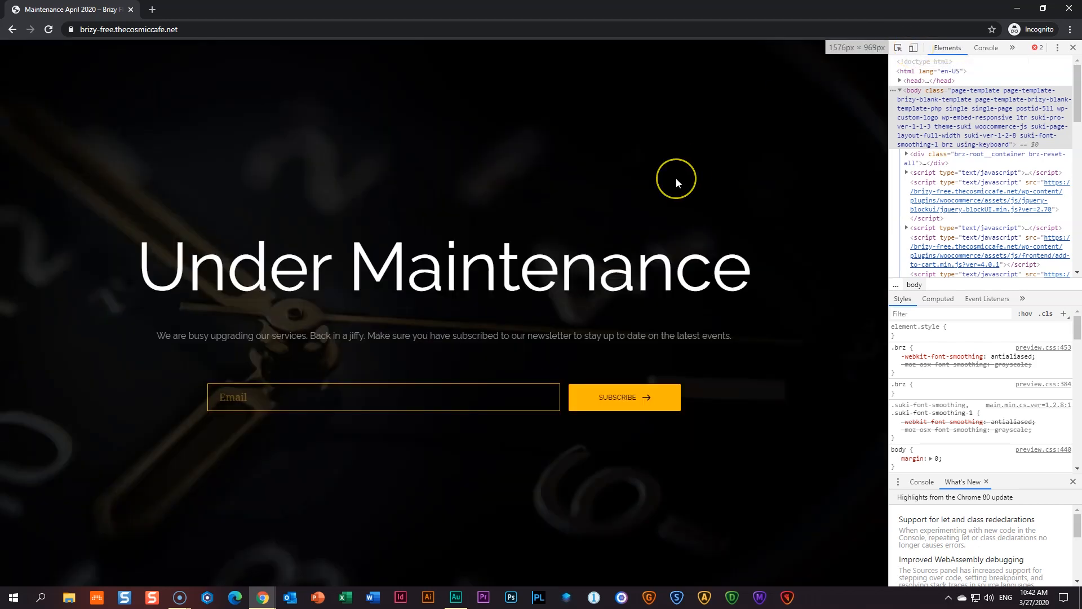
key(F12)
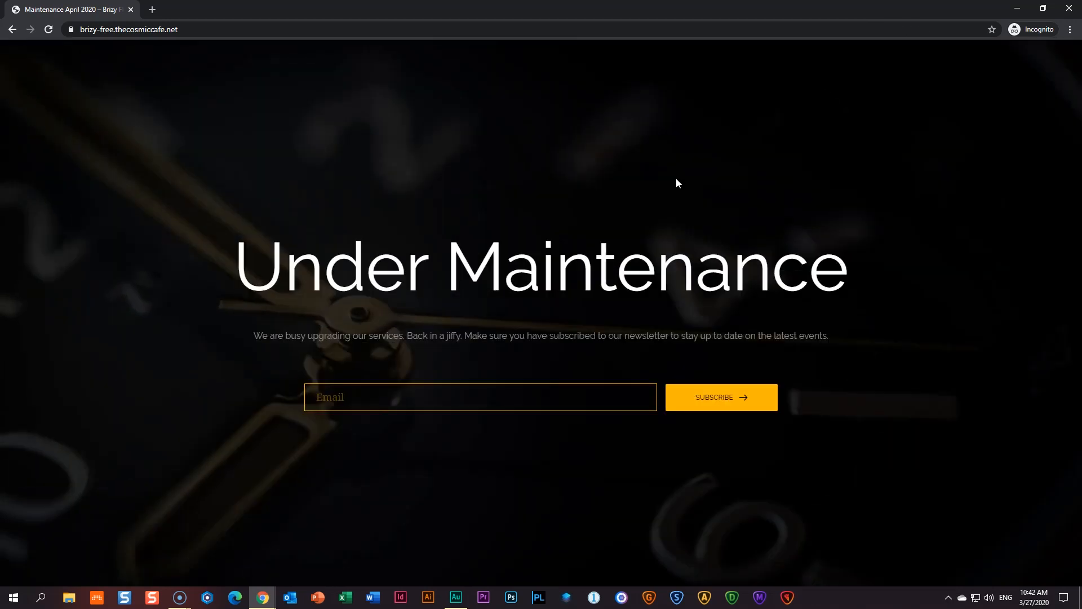
- Close the incognito window and return to the Brizy maintenance mode settings in the WordPress admin
click(1074, 14)
mouse_move(61, 55)
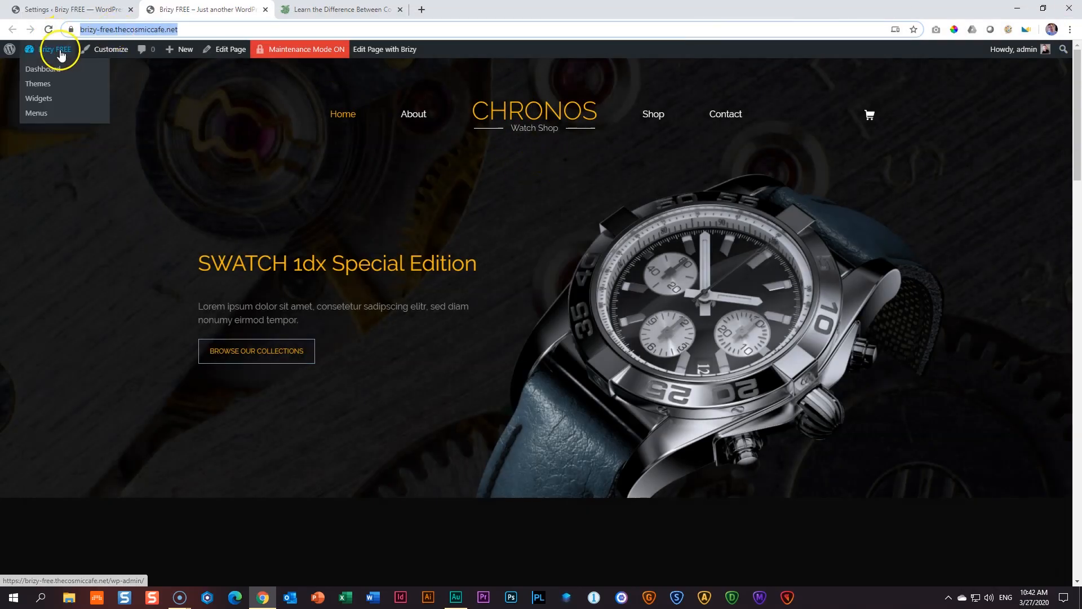
click(85, 11)
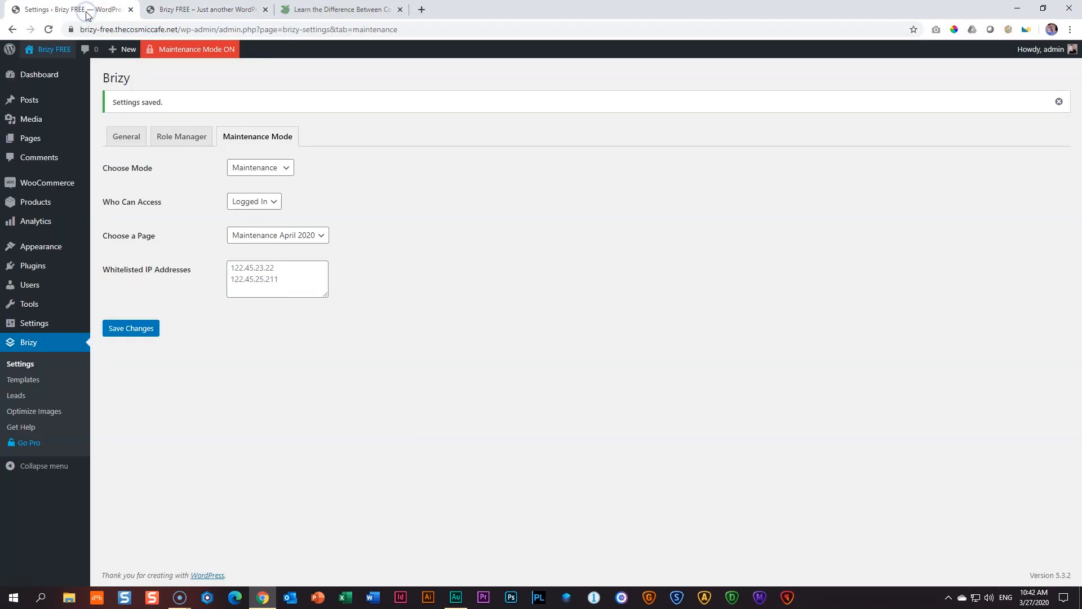
- Try Custom maintenance access with the Editor role allowed, and set access back to Logged In
click(256, 203)
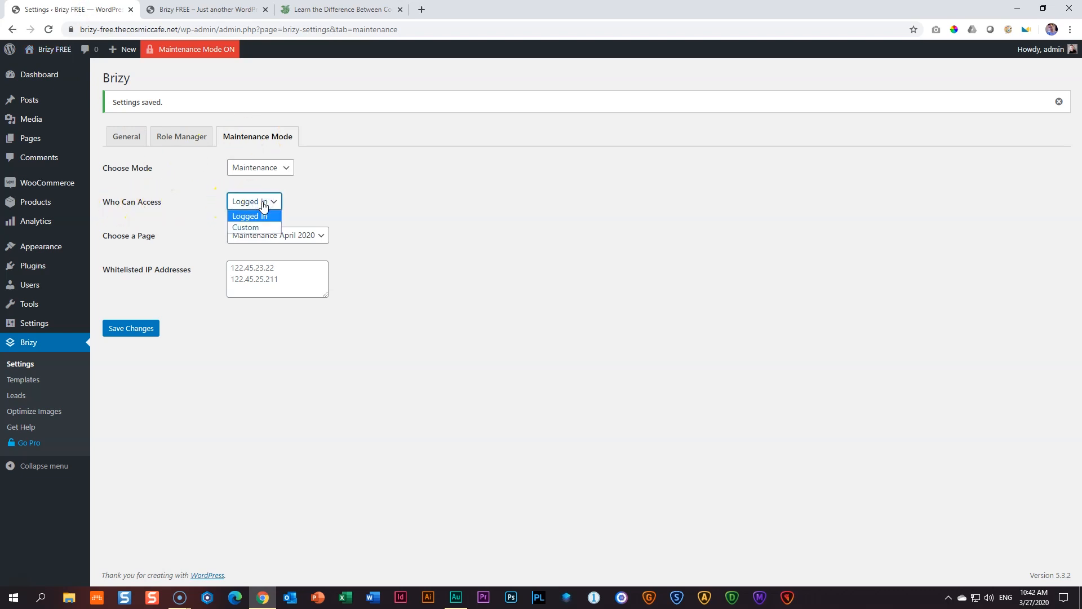
click(250, 227)
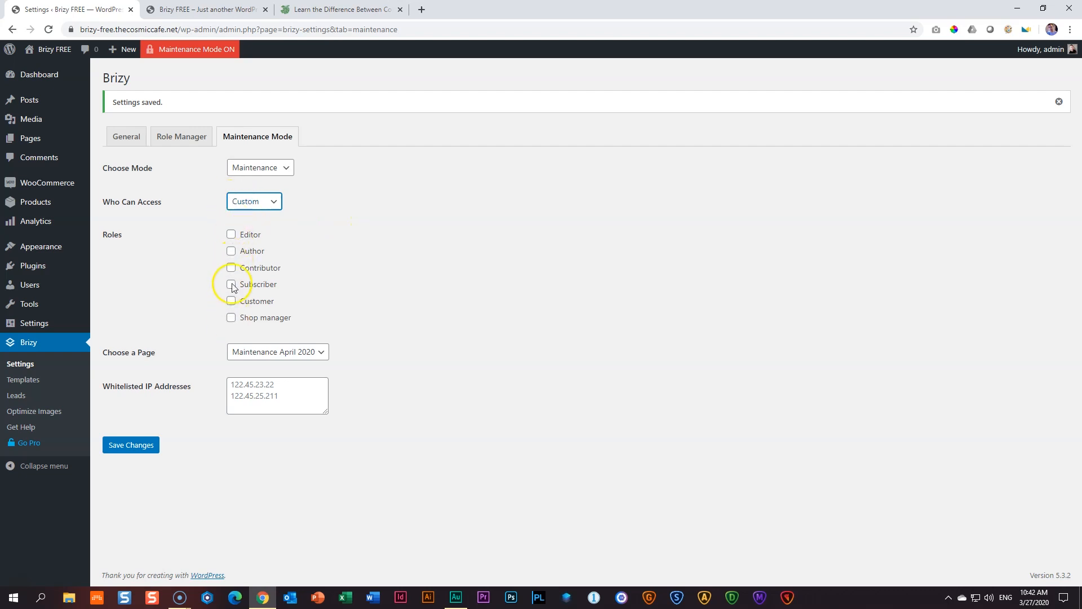
click(231, 235)
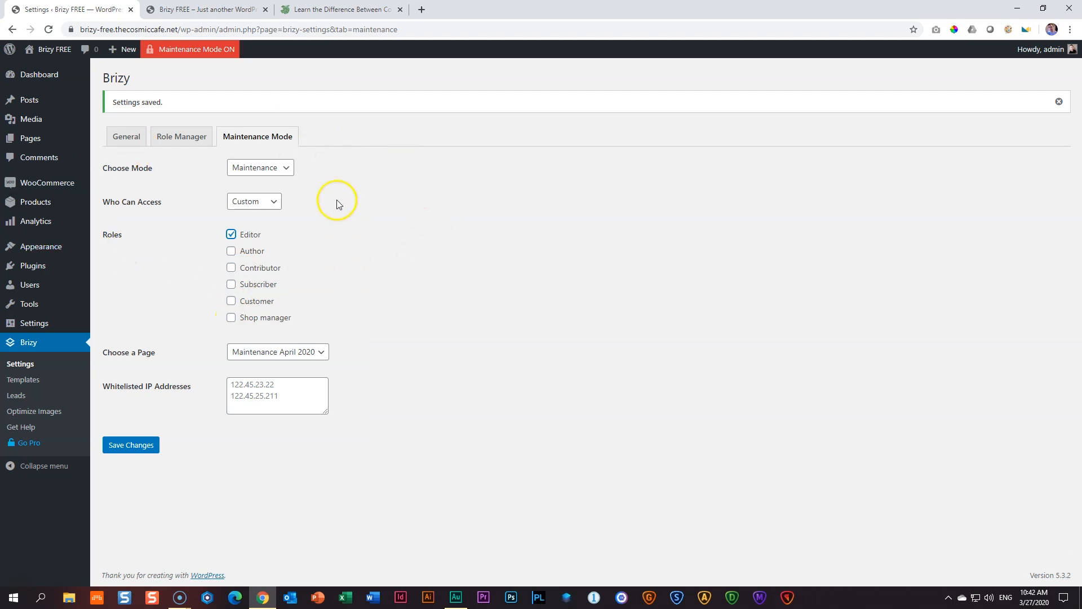
click(254, 202)
click(260, 211)
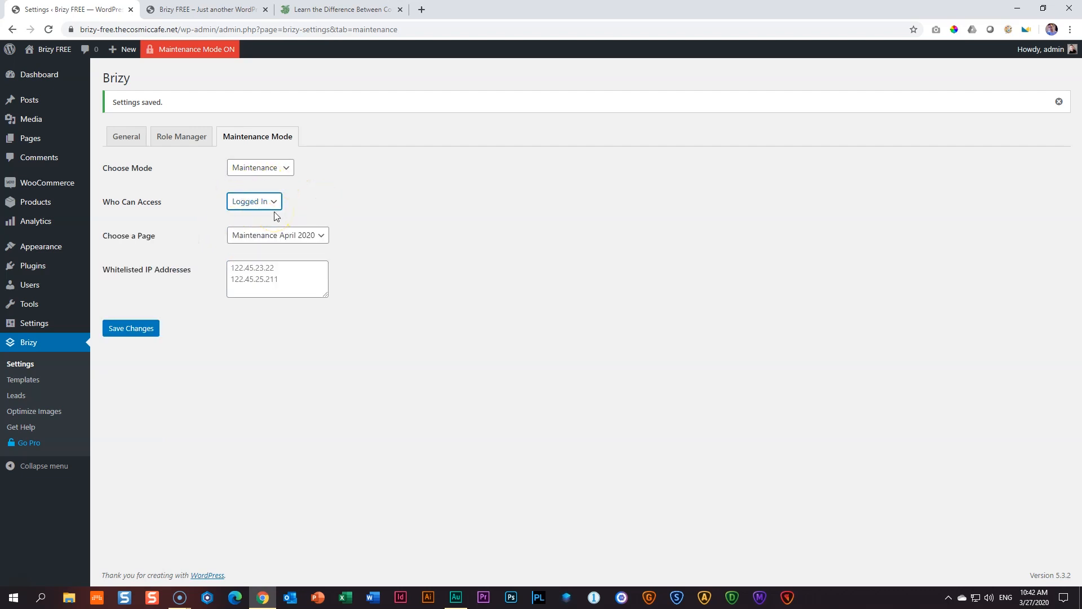
click(138, 269)
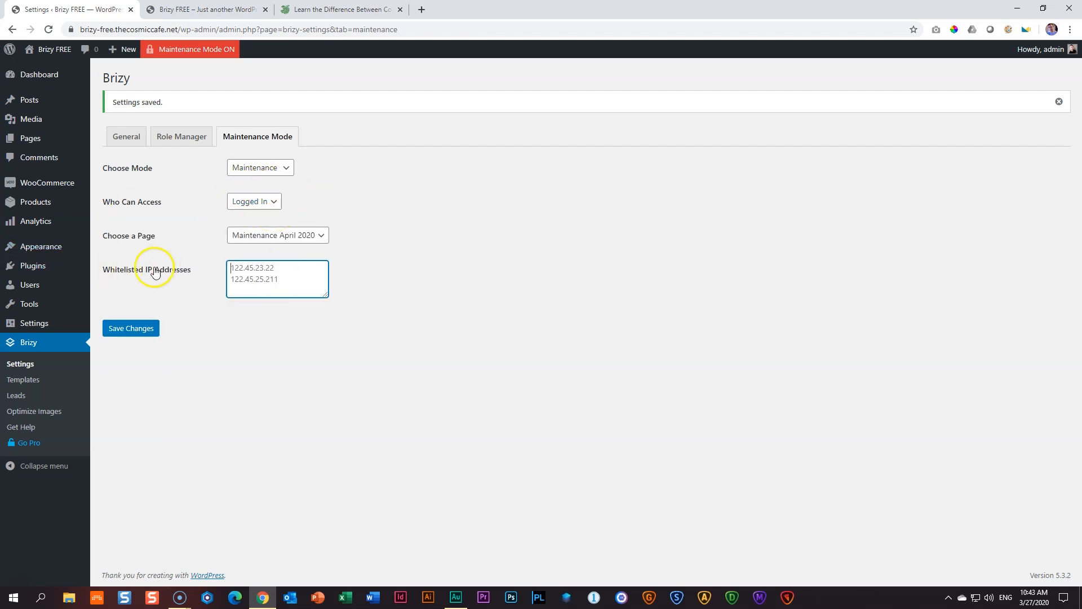